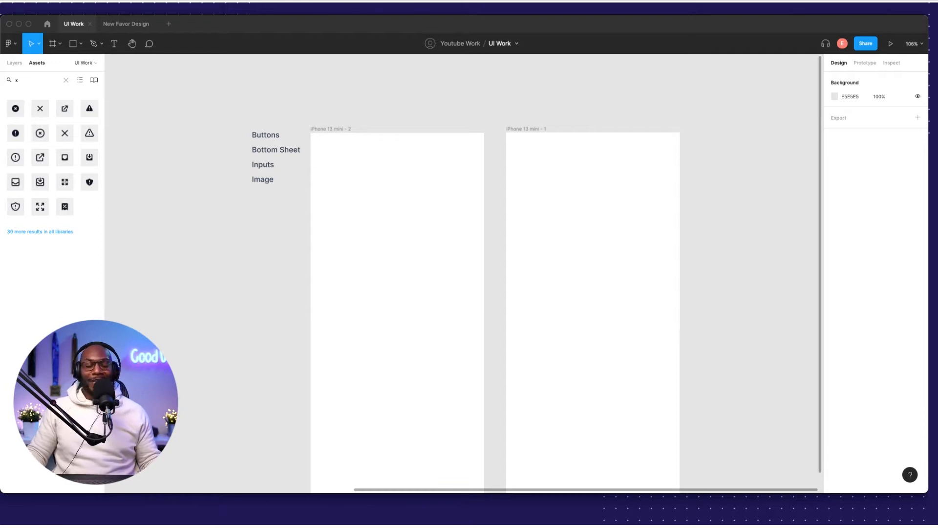
# Pan left to the sign-in labels, colour swatches and logo, then select and deselect the Sign in with Facebook text.
pyautogui.hscroll(-3, 176, 204)
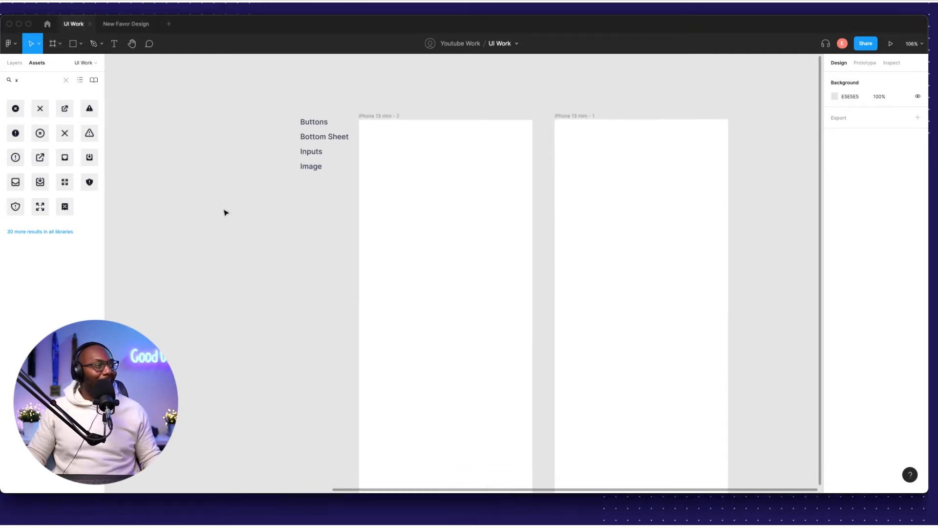
pyautogui.hscroll(-15, 226, 201)
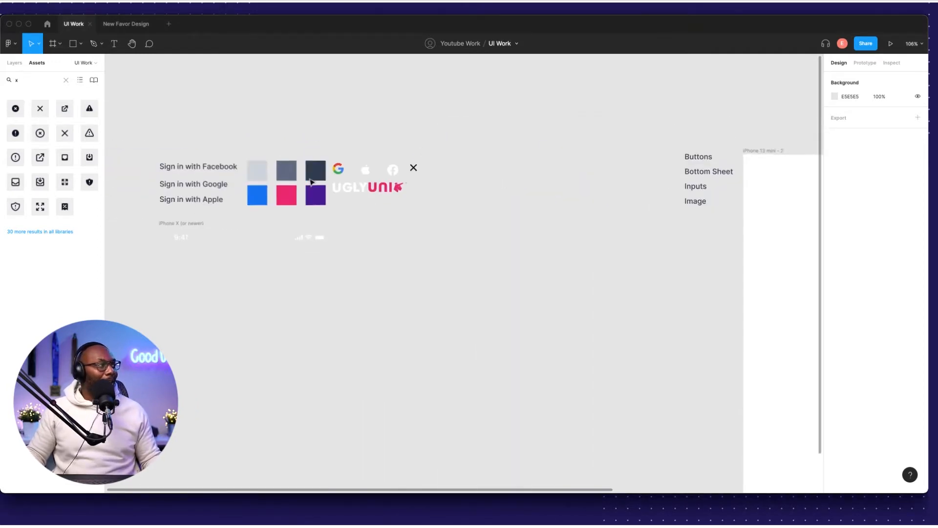
pyautogui.hscroll(-5, 319, 178)
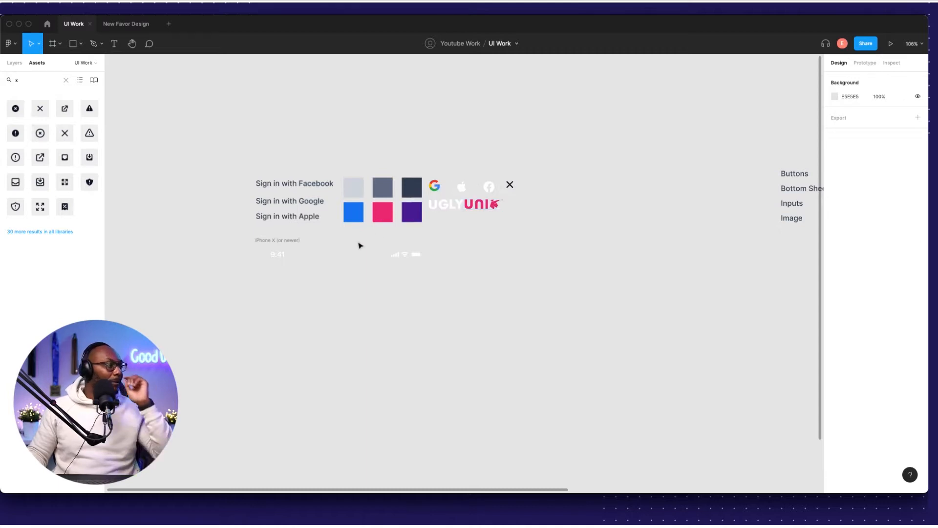
pyautogui.click(305, 188)
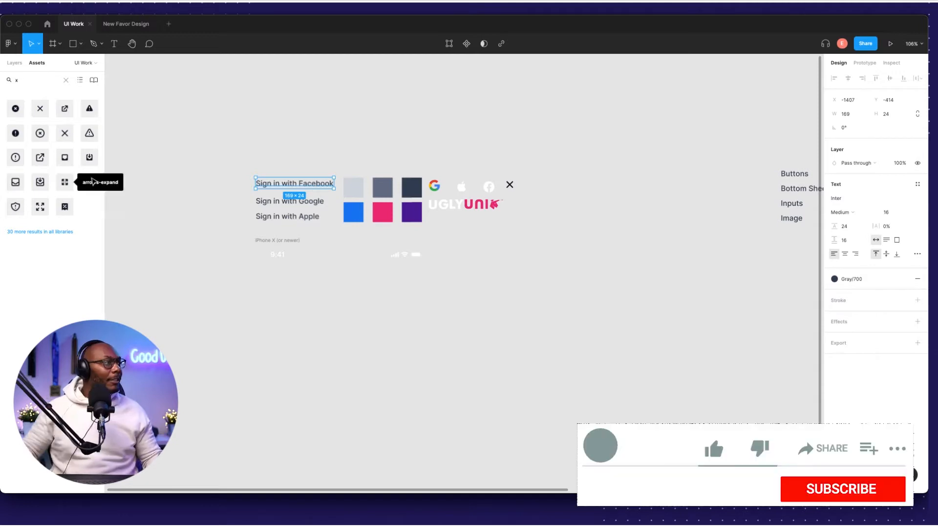
pyautogui.click(249, 147)
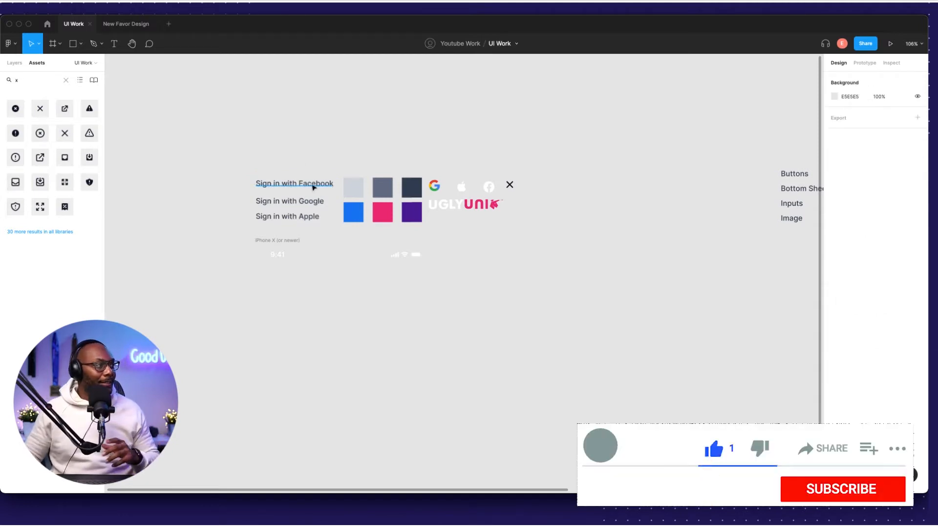
# Move the Sign in with Facebook text below the other labels and place the Facebook icon to its left.
pyautogui.moveTo(291, 185); pyautogui.dragTo(534, 257)
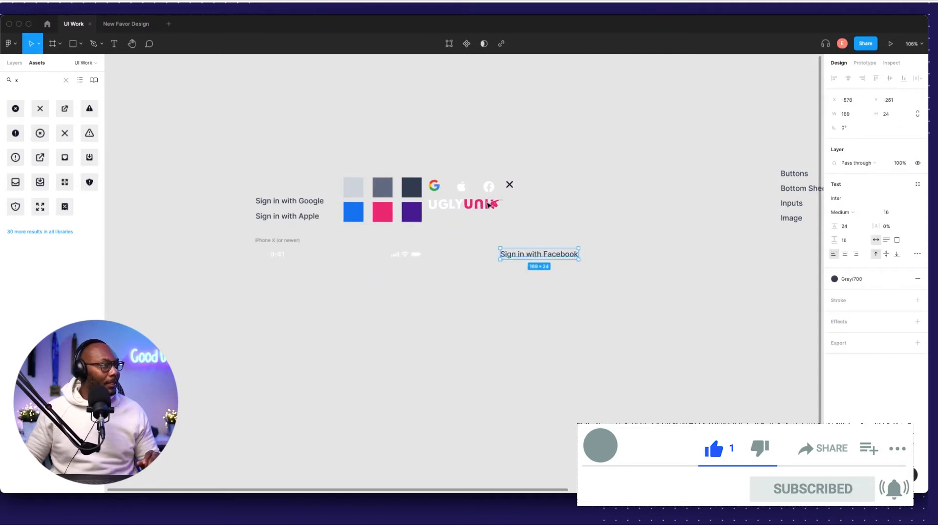
pyautogui.moveTo(487, 184); pyautogui.dragTo(484, 254)
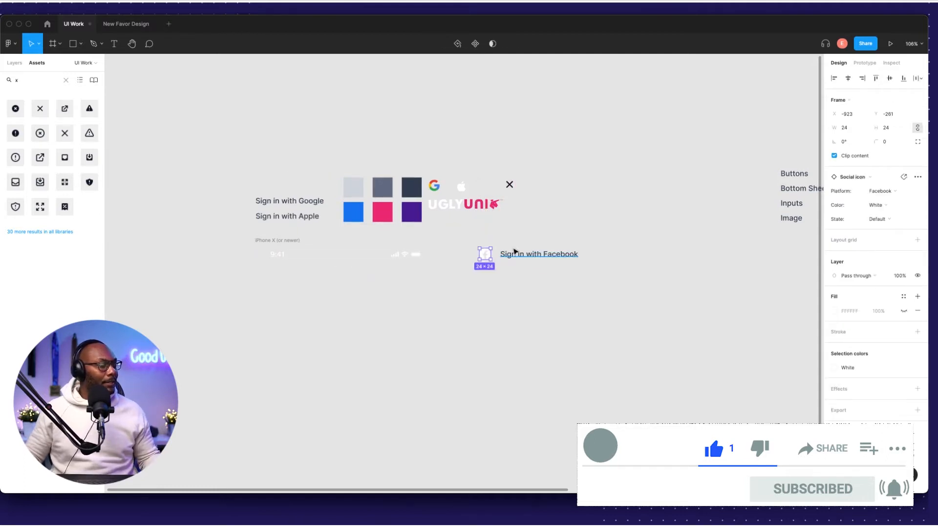
pyautogui.scroll(5, 512, 249)
pyautogui.hscroll(1, 497, 254)
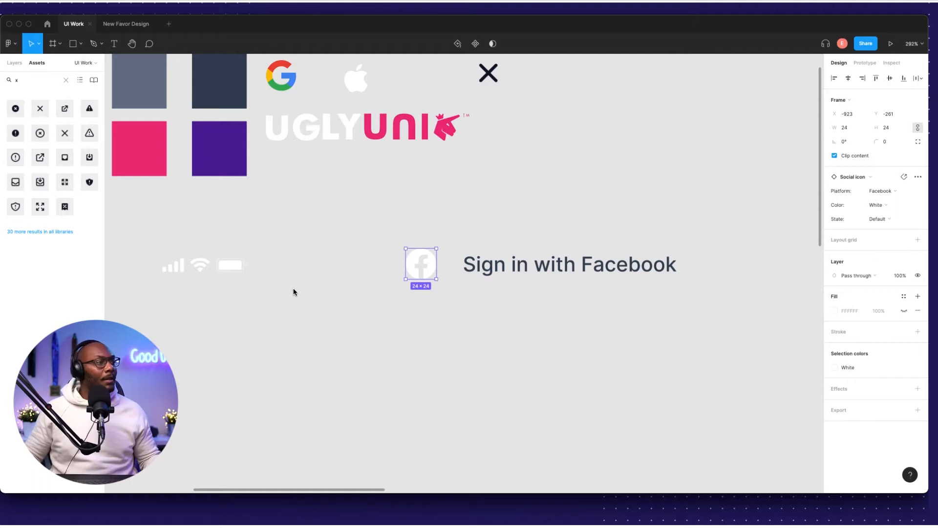
pyautogui.click(386, 235)
pyautogui.scroll(2, 488, 259)
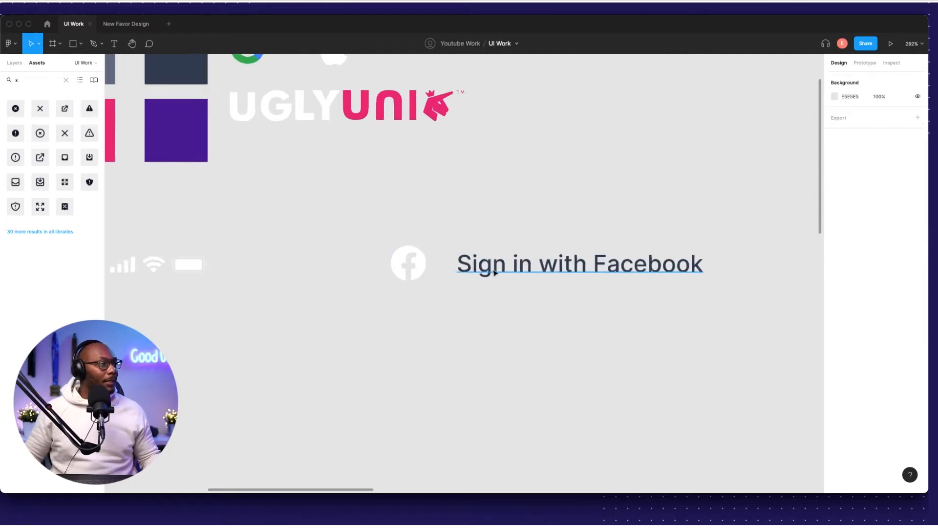
pyautogui.click(486, 268)
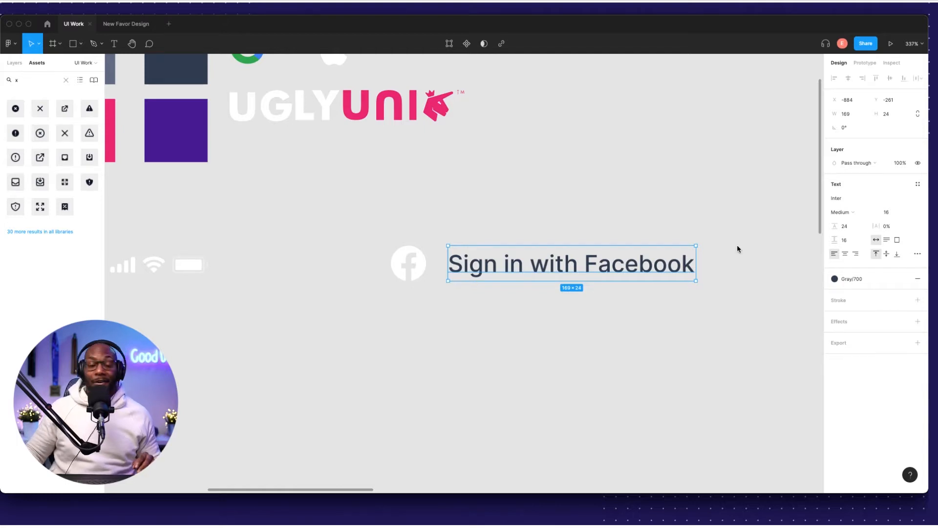
pyautogui.click(463, 242)
# Wrap the Facebook icon and text in an auto-layout frame with 8 spacing.
pyautogui.moveTo(394, 232); pyautogui.dragTo(533, 288)
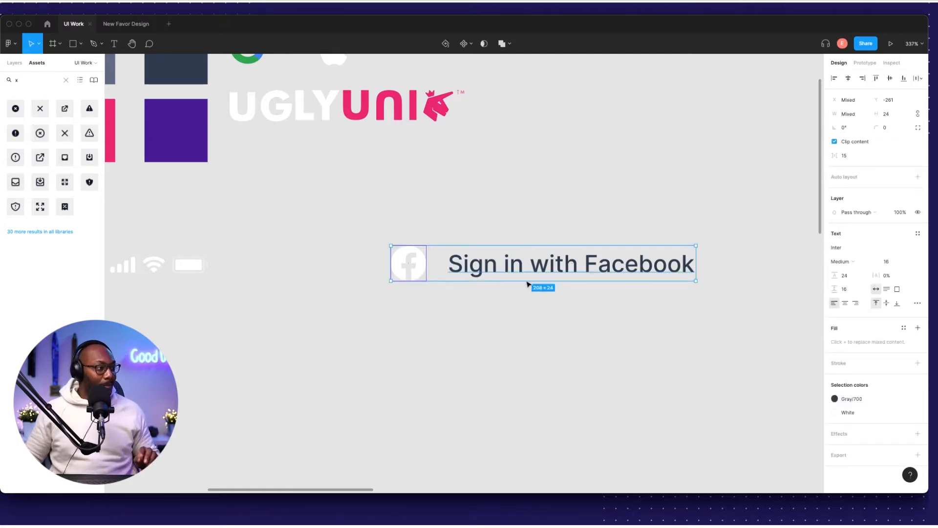
pyautogui.hotkey('shift', 'a')
pyautogui.click(450, 220)
pyautogui.click(406, 243)
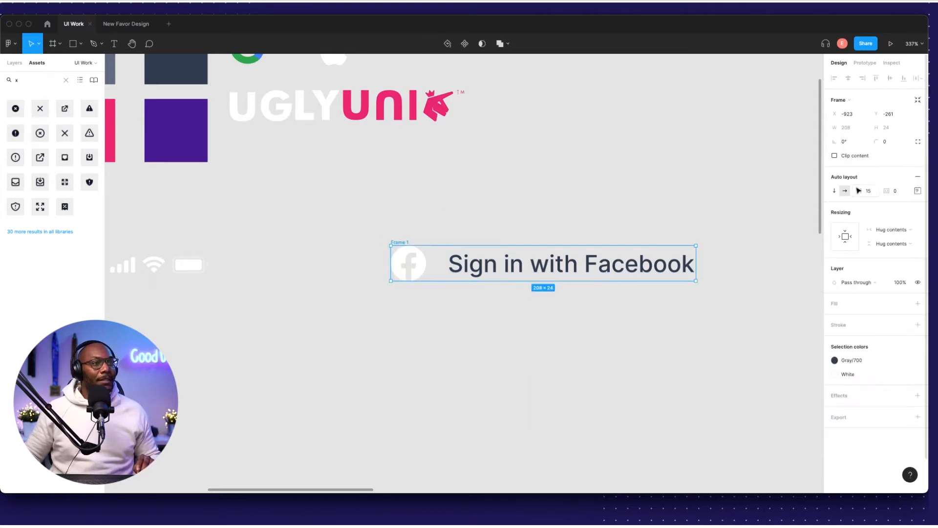
pyautogui.click(918, 191)
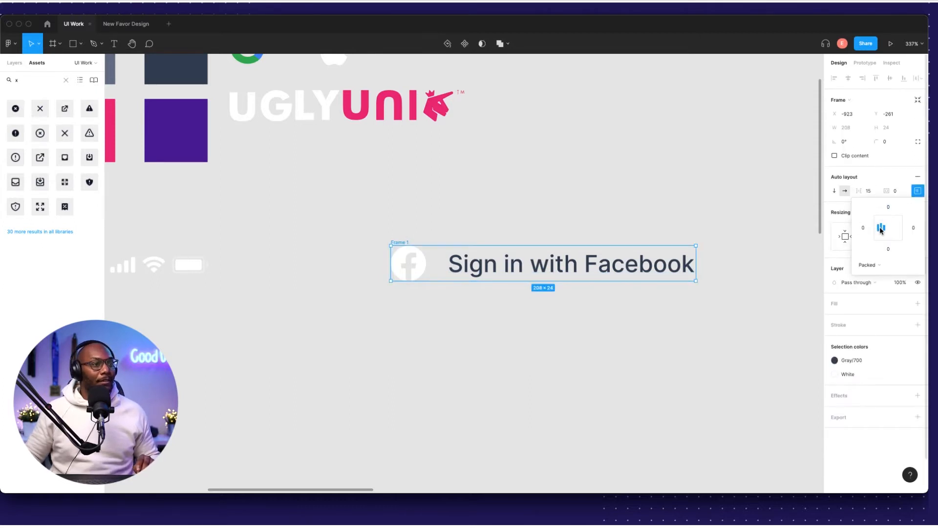
pyautogui.click(863, 192)
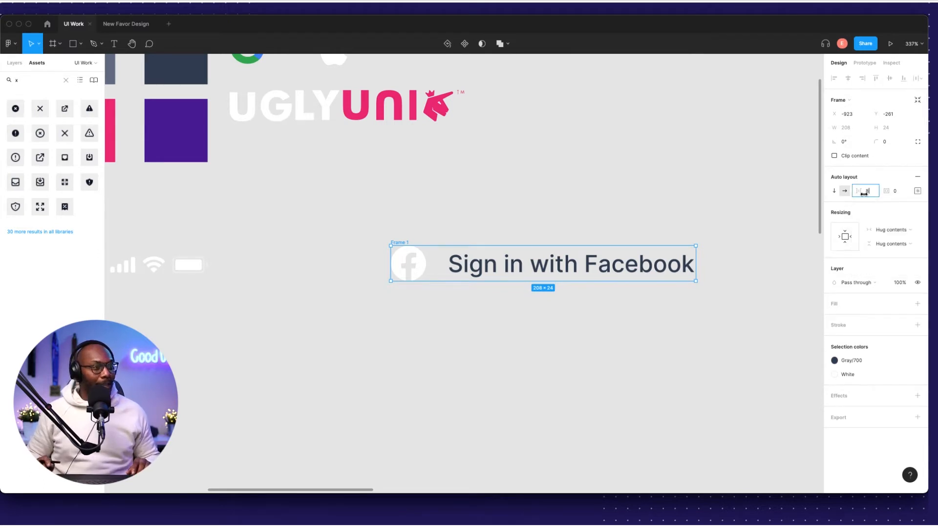
pyautogui.write('8')
pyautogui.press('Return')
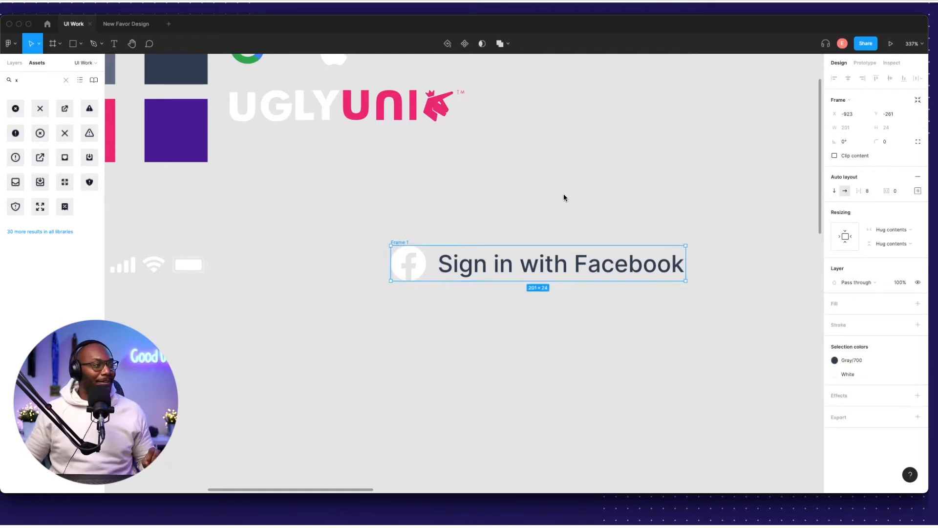
# Set Frame 1's padding to 14 top, 14 bottom and 8 left.
pyautogui.click(918, 190)
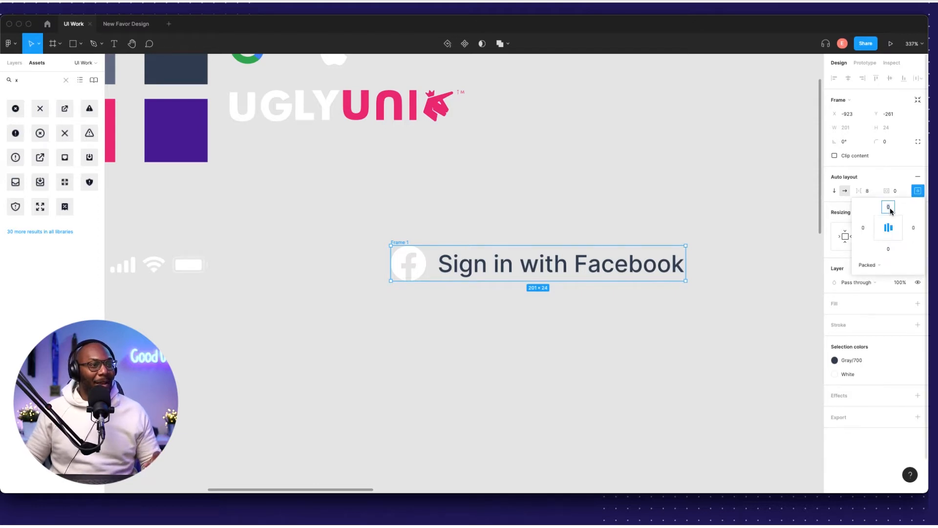
pyautogui.write('14')
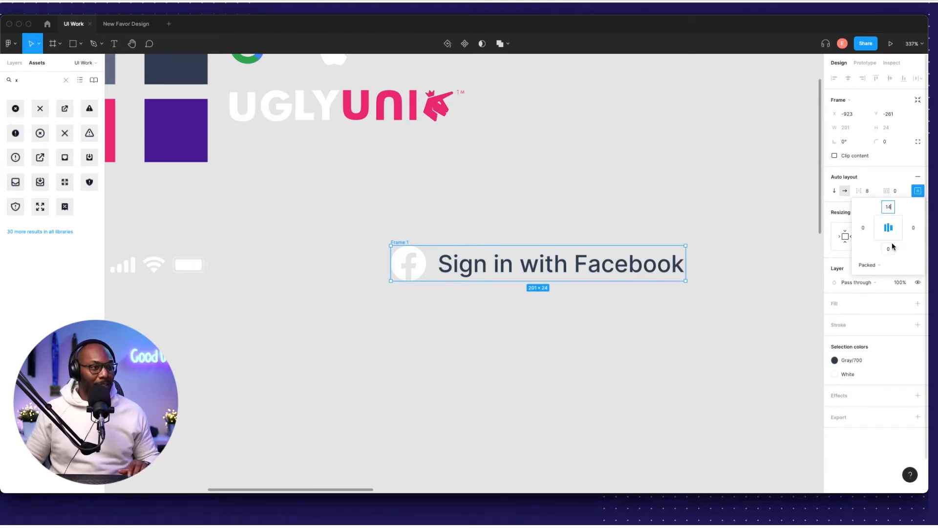
pyautogui.click(887, 248)
pyautogui.write('1')
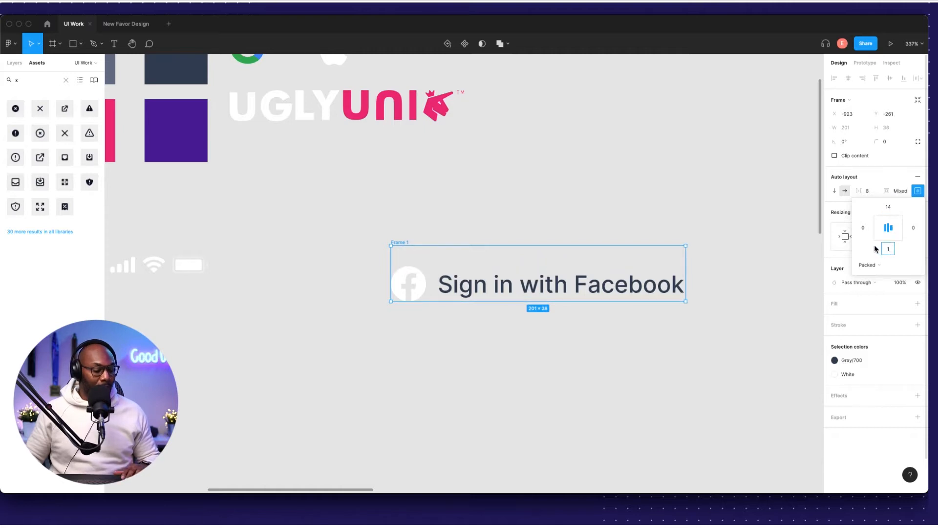
pyautogui.write('4')
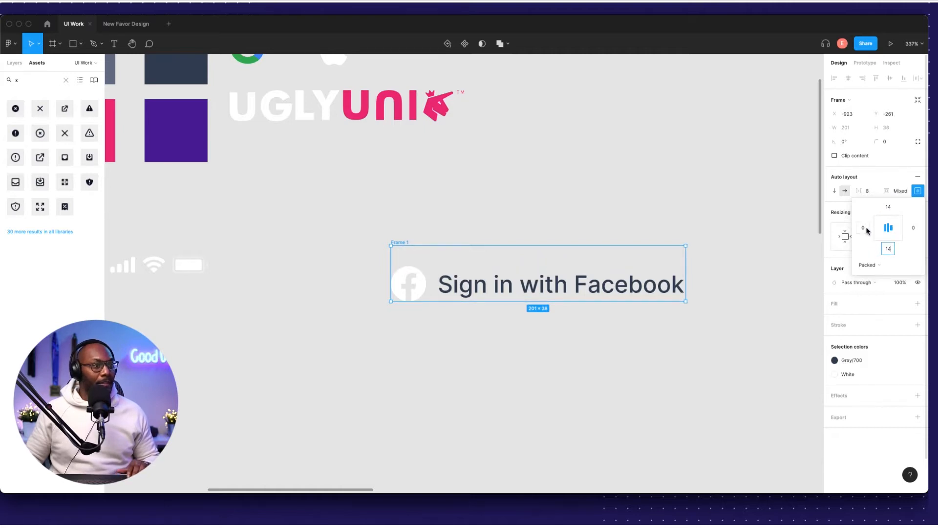
pyautogui.click(863, 230)
pyautogui.write('8')
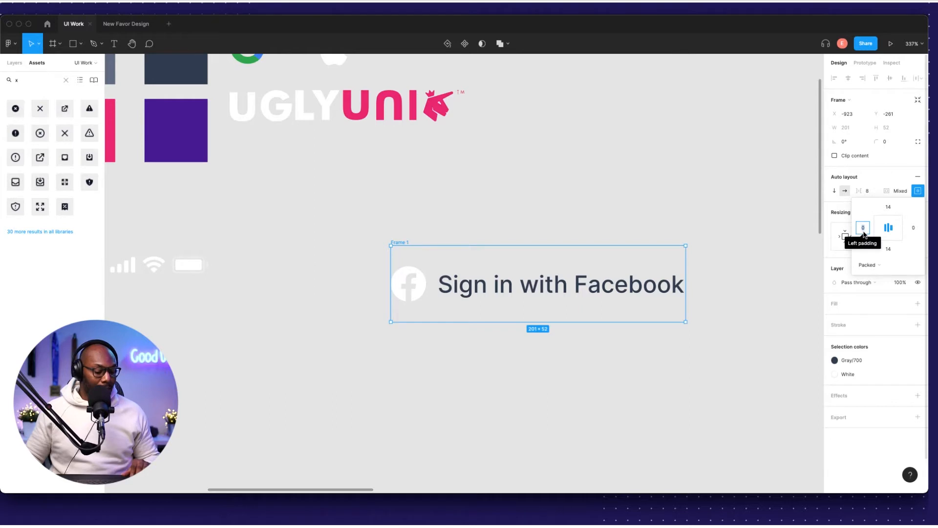
pyautogui.click(913, 231)
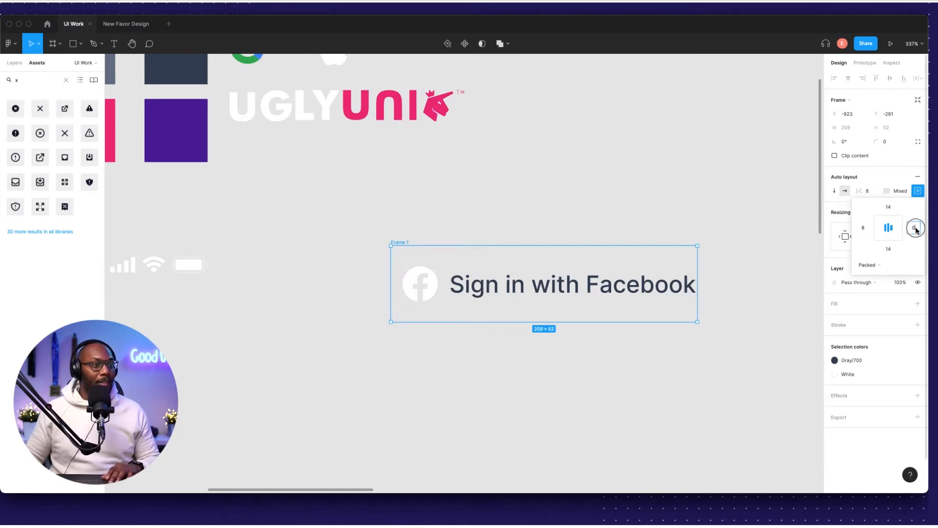
pyautogui.click(701, 218)
# Change the Facebook button's top and bottom padding to 12.
pyautogui.scroll(-5, 425, 242)
pyautogui.click(414, 241)
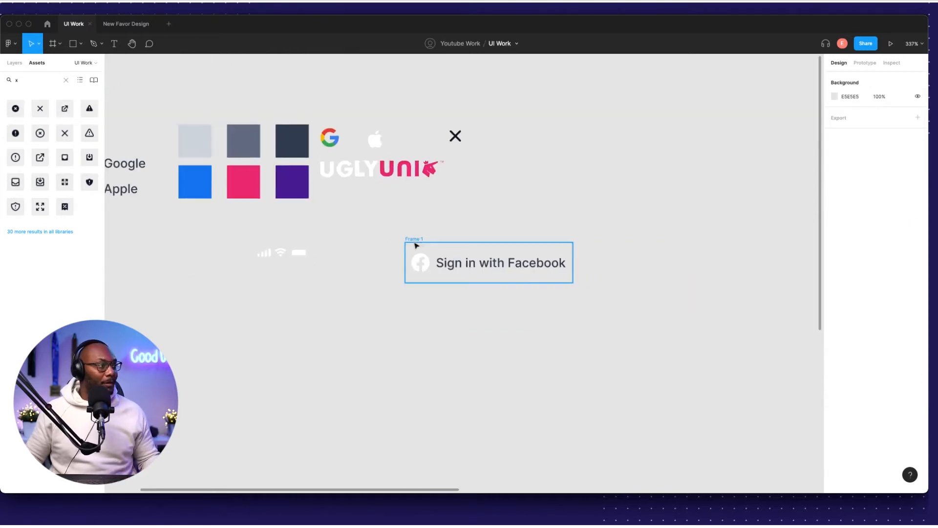
pyautogui.hscroll(5, 433, 244)
pyautogui.scroll(-8, 503, 241)
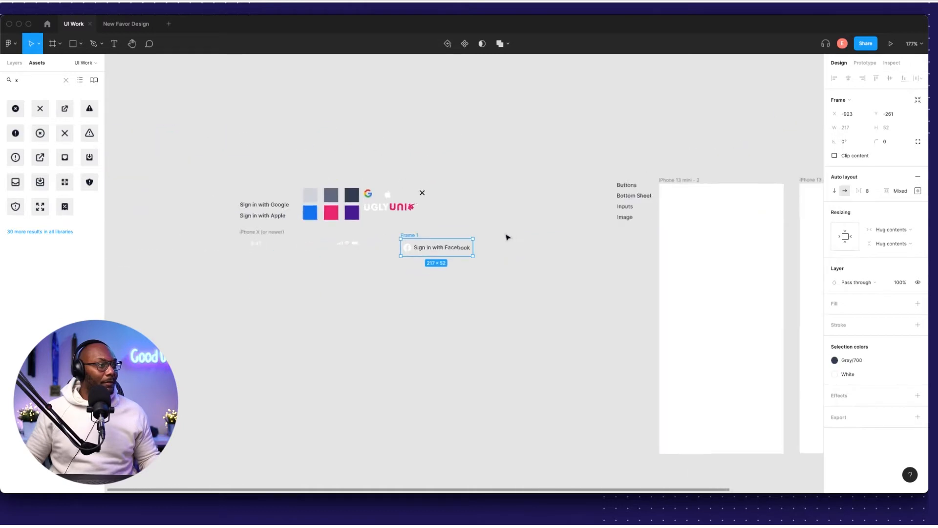
pyautogui.press('Escape')
pyautogui.click(433, 234)
pyautogui.click(446, 231)
pyautogui.click(437, 234)
pyautogui.scroll(5, 469, 229)
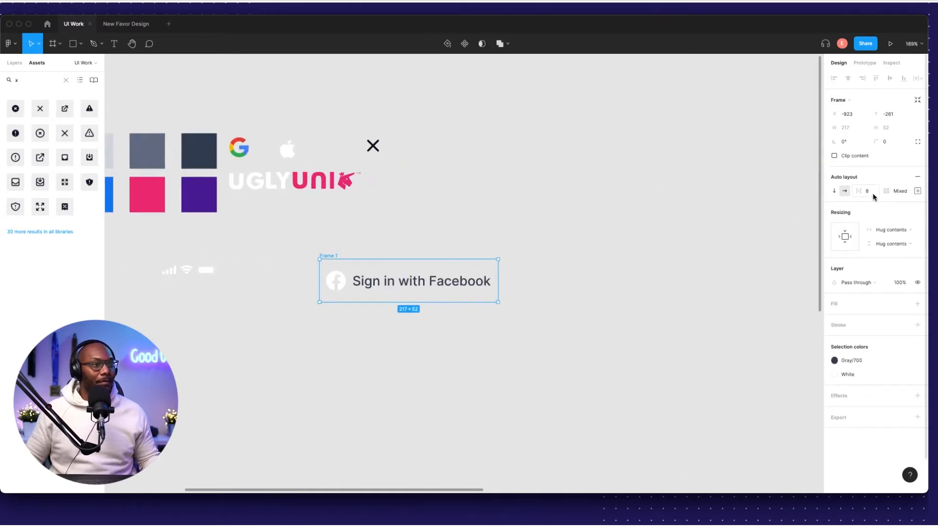
pyautogui.click(917, 191)
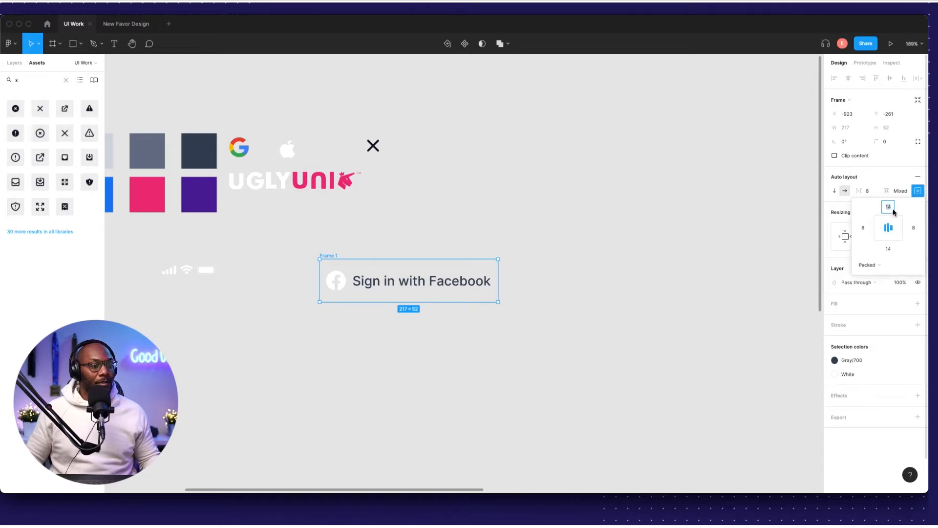
pyautogui.write('12')
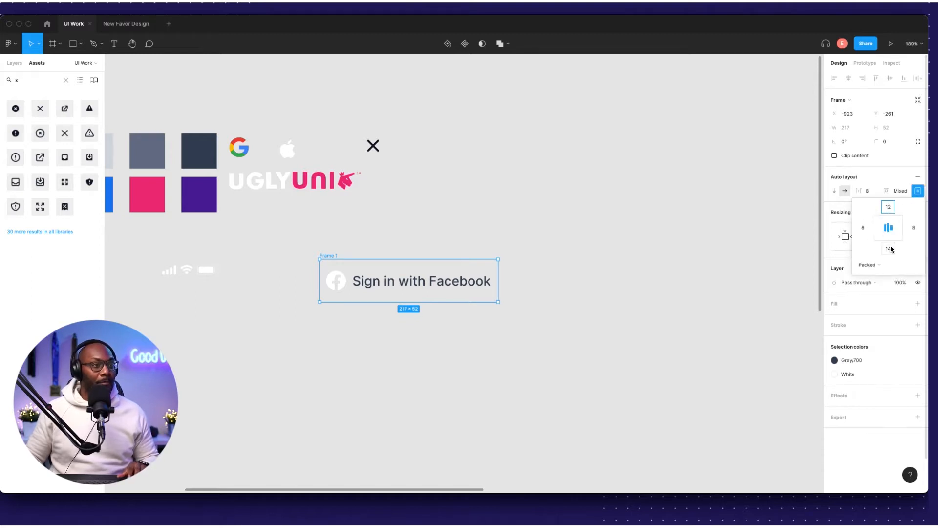
pyautogui.click(887, 250)
pyautogui.press('Return')
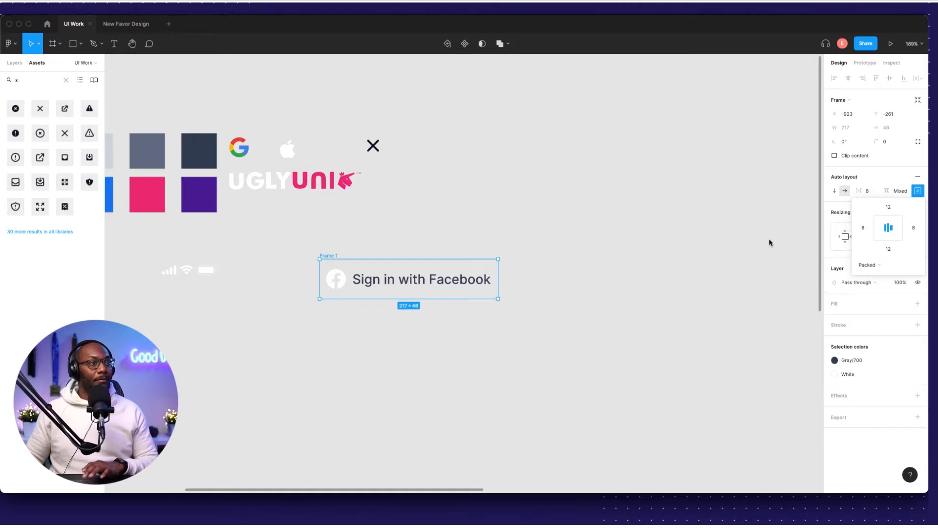
pyautogui.click(759, 238)
# Reduce the top and bottom padding to 10, making the button 217×44, and reposition it.
pyautogui.moveTo(330, 256); pyautogui.dragTo(367, 247)
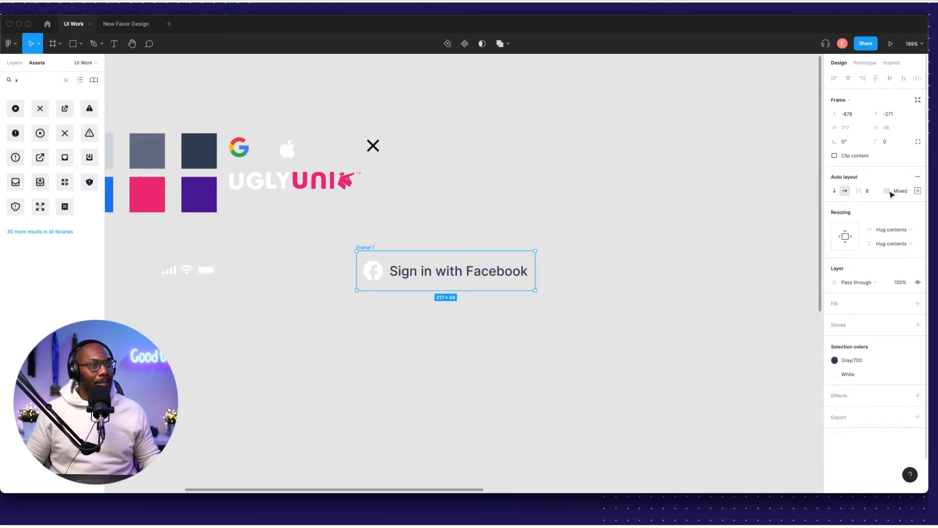
pyautogui.click(918, 191)
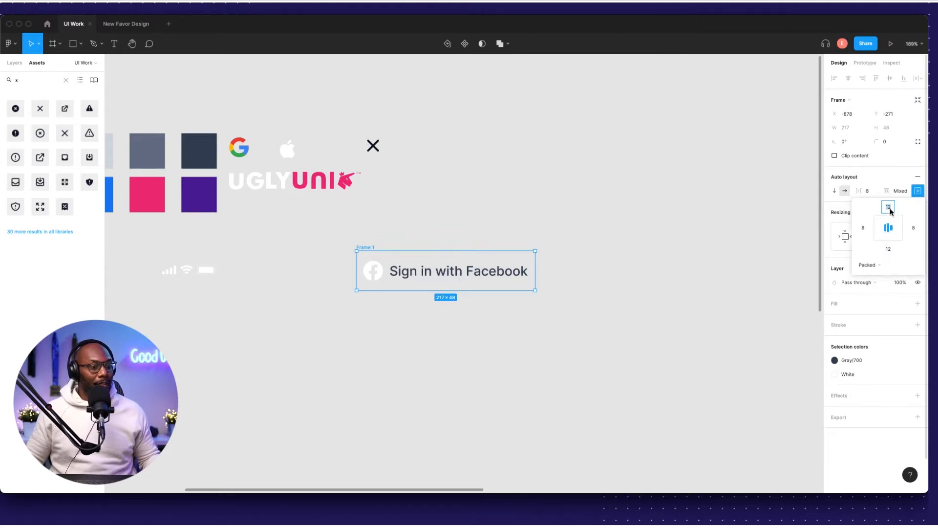
pyautogui.write('10')
pyautogui.click(887, 249)
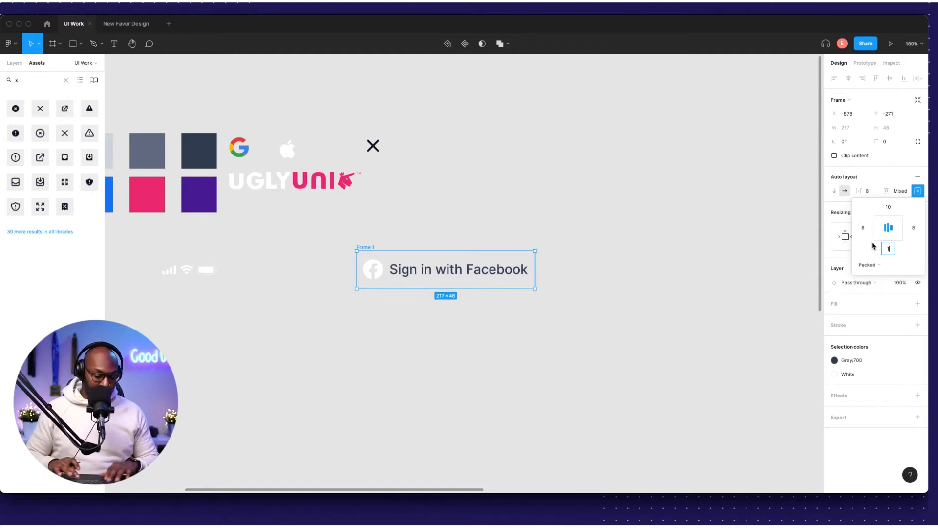
pyautogui.press('Return')
pyautogui.click(426, 233)
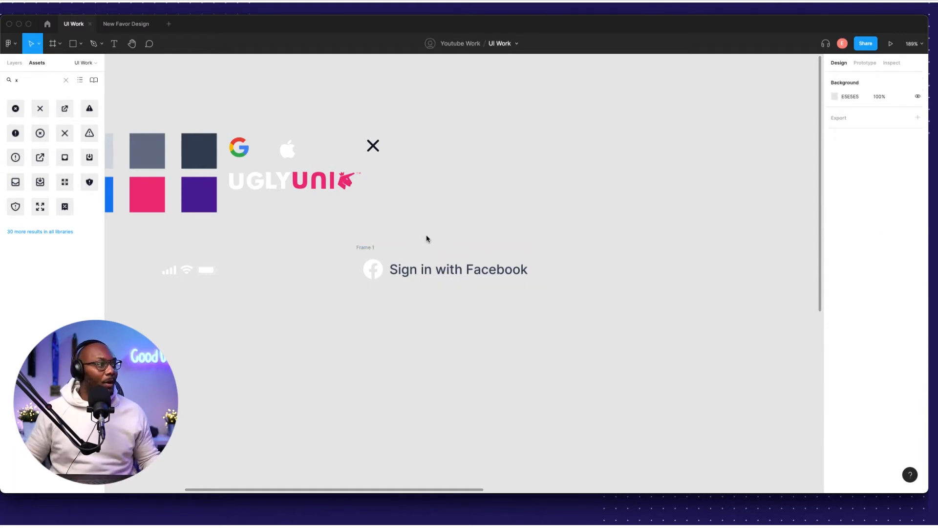
pyautogui.moveTo(367, 246); pyautogui.dragTo(380, 248)
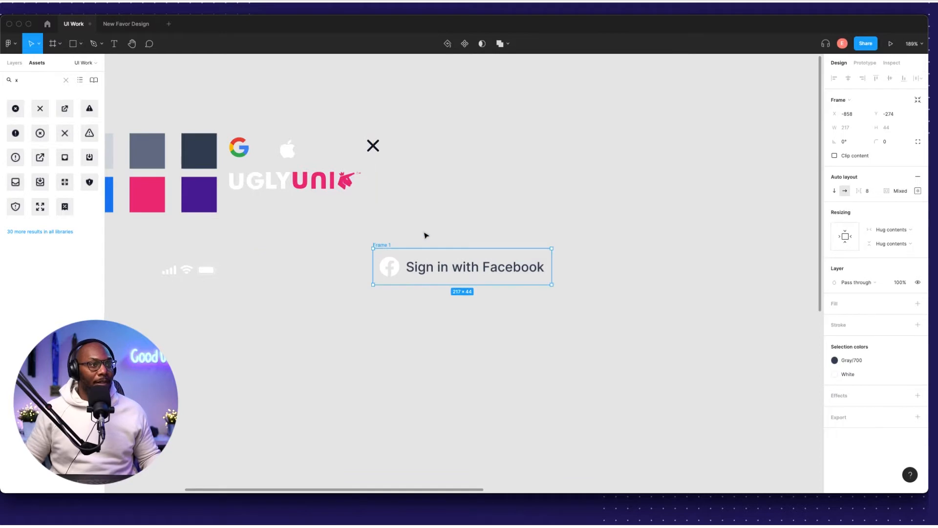
# Round the button frame's corners to 8 and move it left and down.
pyautogui.click(892, 143)
pyautogui.press('Return')
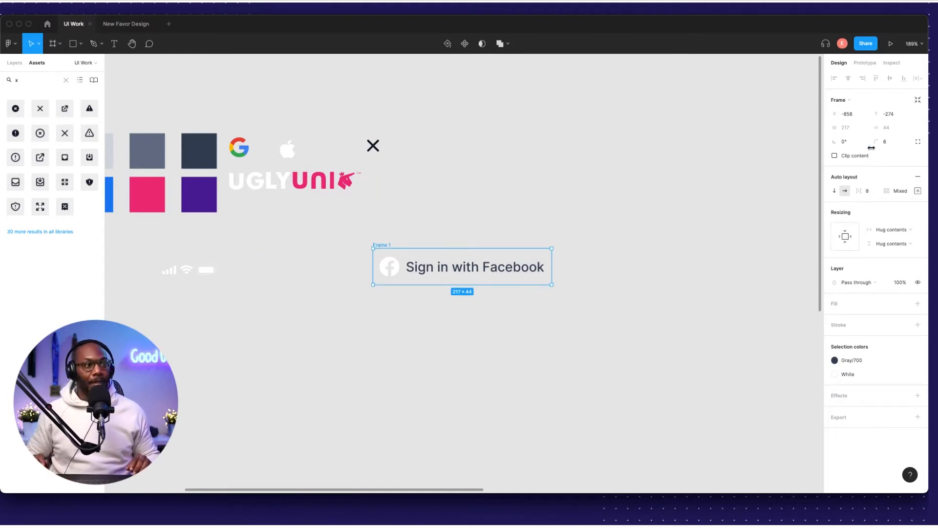
pyautogui.click(542, 244)
pyautogui.hscroll(-5, 518, 247)
pyautogui.moveTo(536, 233); pyautogui.dragTo(393, 284)
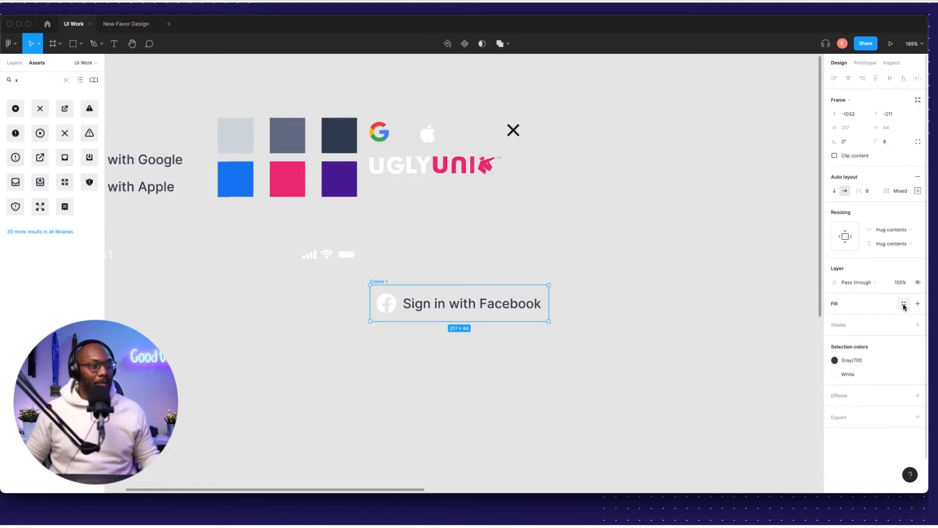
# Fill the button with Facebook blue 1877F2 sampled from the swatch, then reselect it.
pyautogui.click(904, 304)
pyautogui.click(918, 303)
pyautogui.click(917, 304)
pyautogui.click(918, 317)
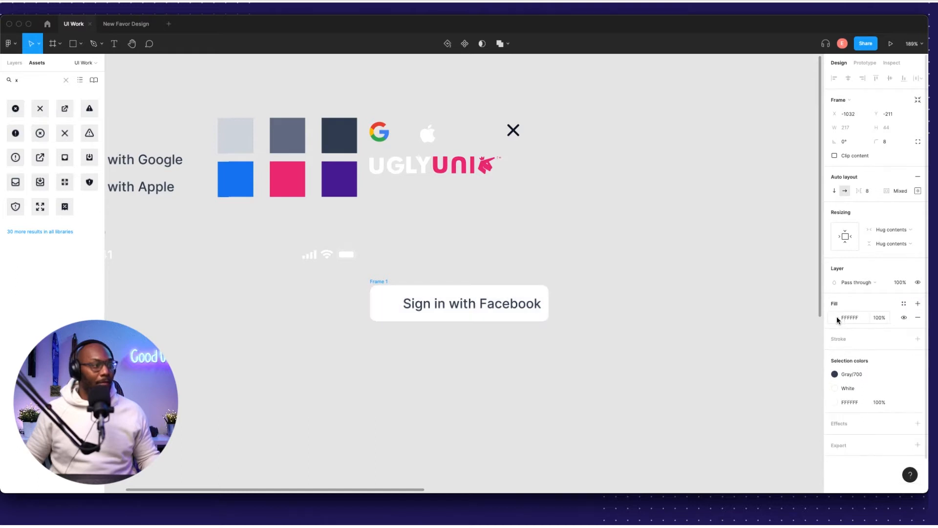
pyautogui.click(834, 317)
pyautogui.press('BackSpace')
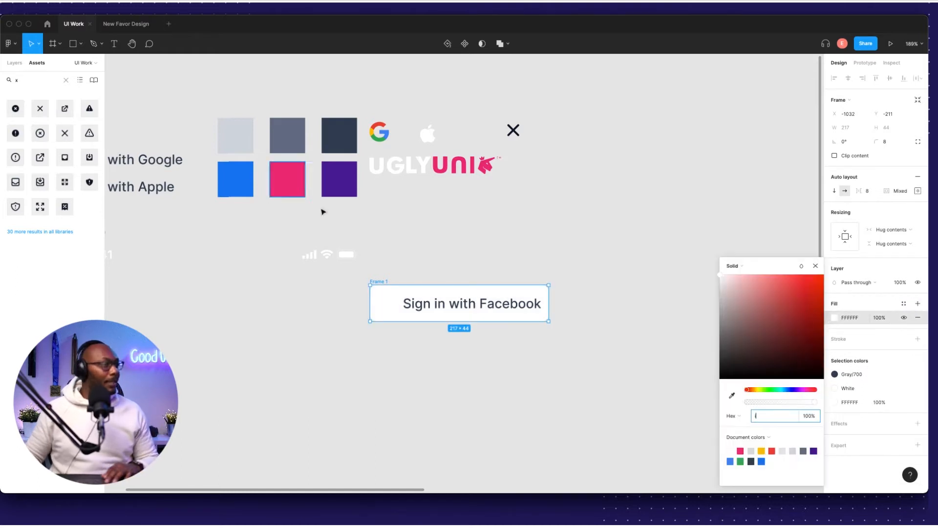
pyautogui.click(731, 395)
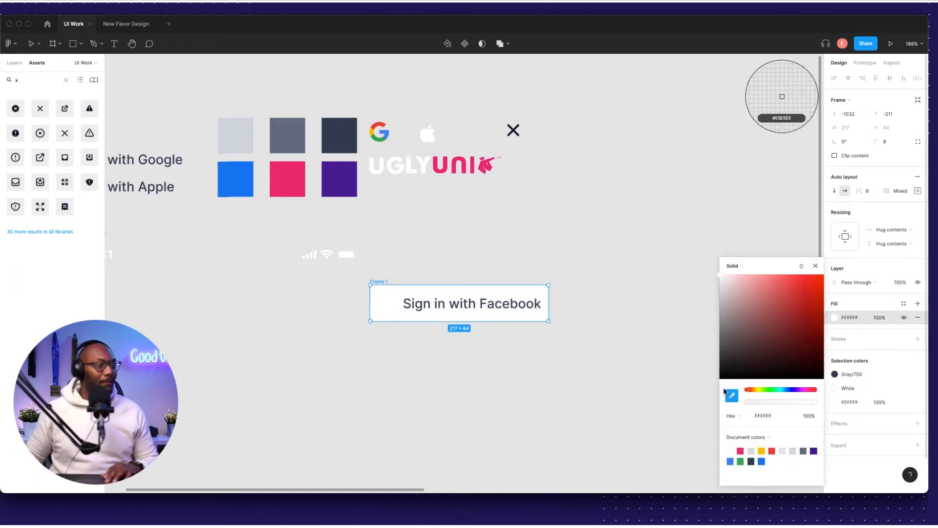
pyautogui.click(233, 194)
pyautogui.click(495, 255)
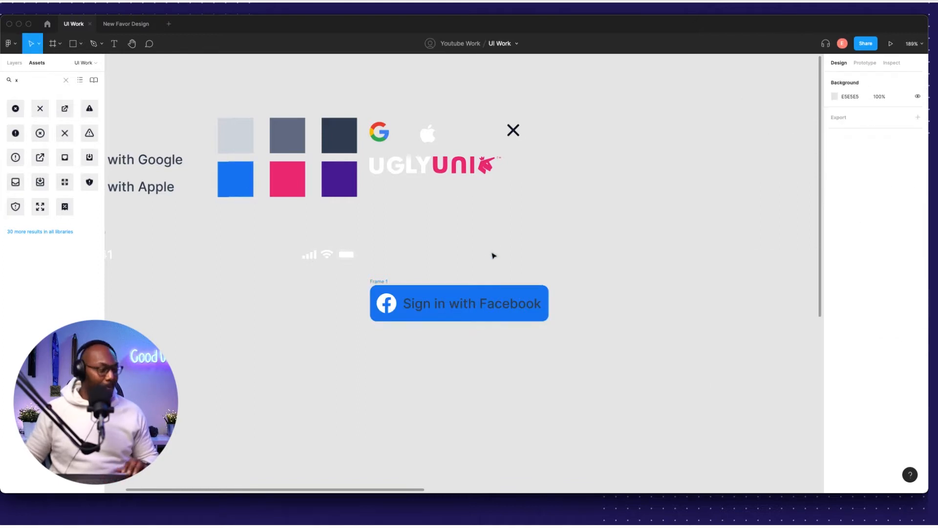
pyautogui.click(384, 281)
pyautogui.scroll(5, 488, 274)
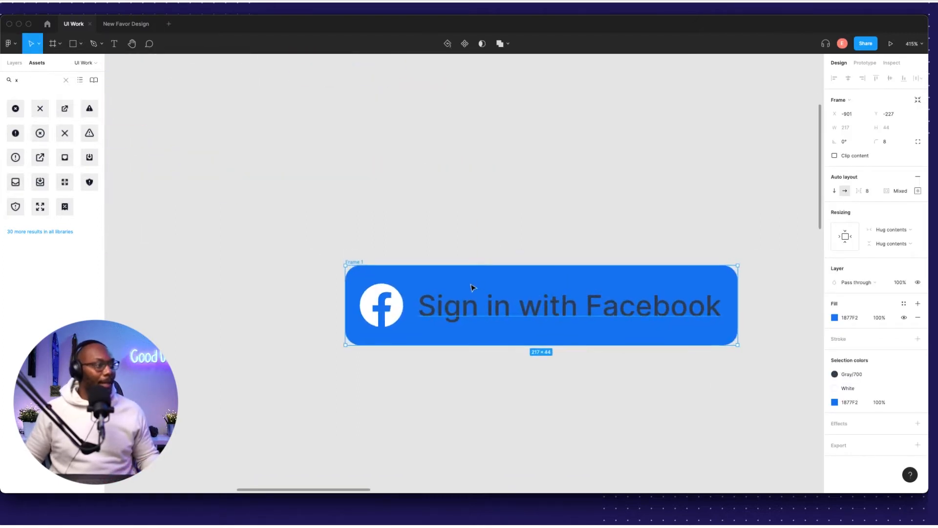
pyautogui.press('Escape')
pyautogui.click(710, 319)
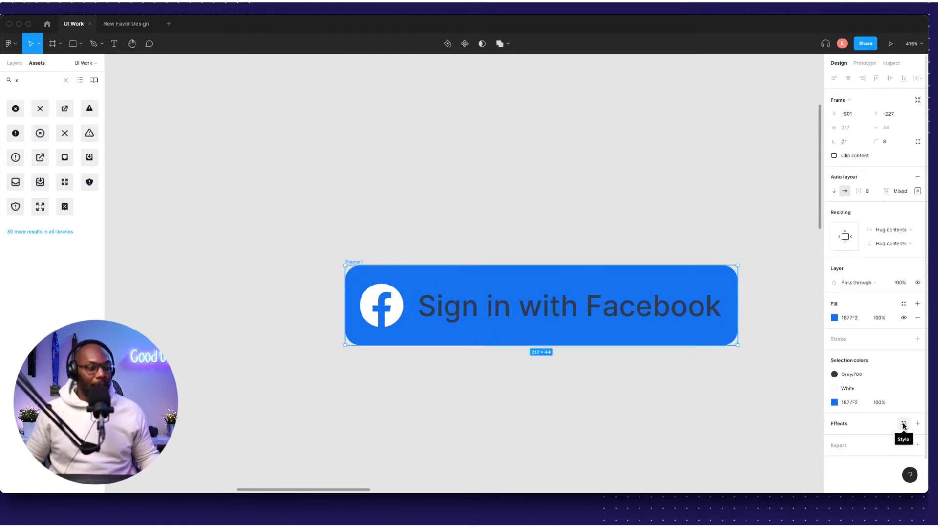
pyautogui.click(904, 424)
# Add a drop shadow to the Facebook button with Y 1, blur 2 and 15% black opacity.
pyautogui.click(918, 409)
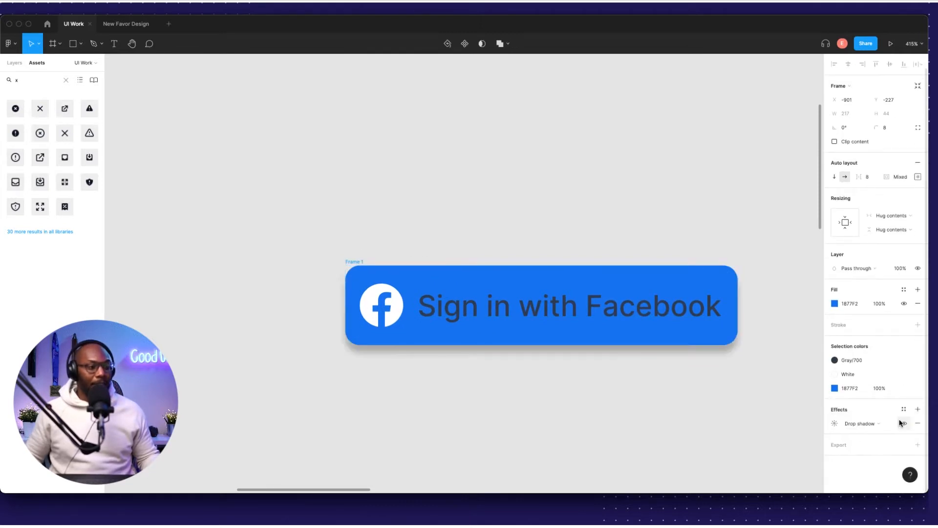
pyautogui.click(835, 424)
pyautogui.click(788, 445)
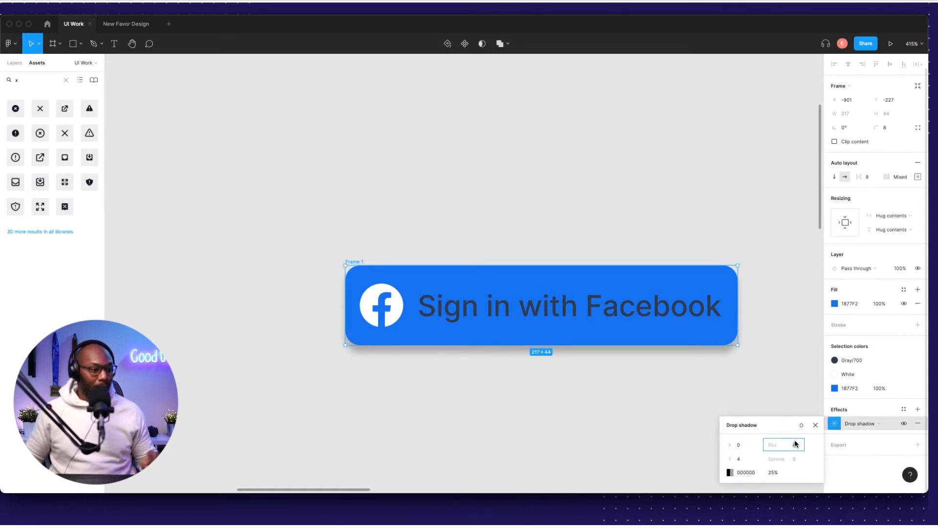
pyautogui.click(738, 460)
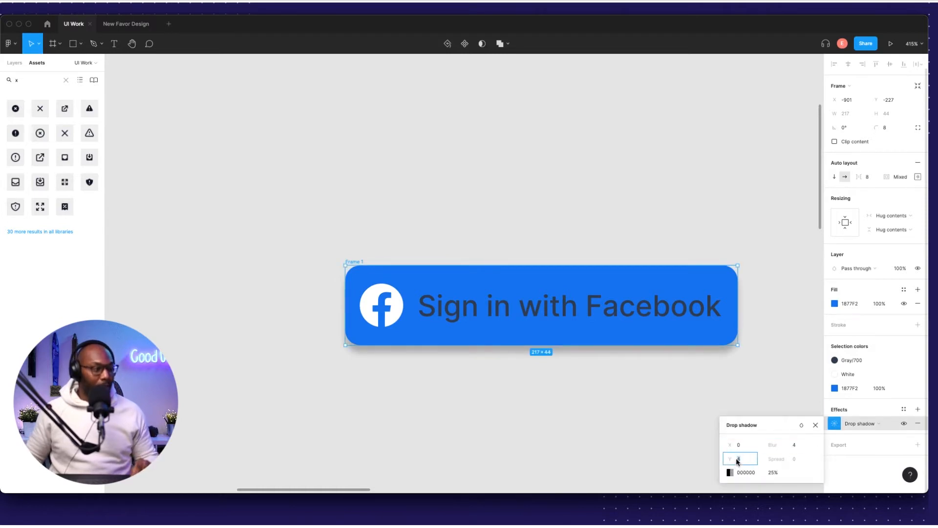
pyautogui.write('1')
pyautogui.click(790, 446)
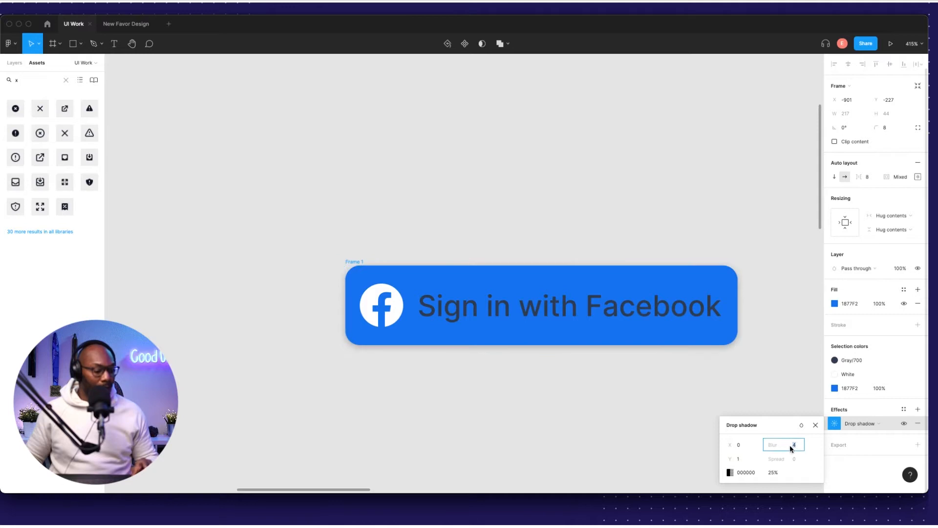
pyautogui.write('2')
pyautogui.click(774, 472)
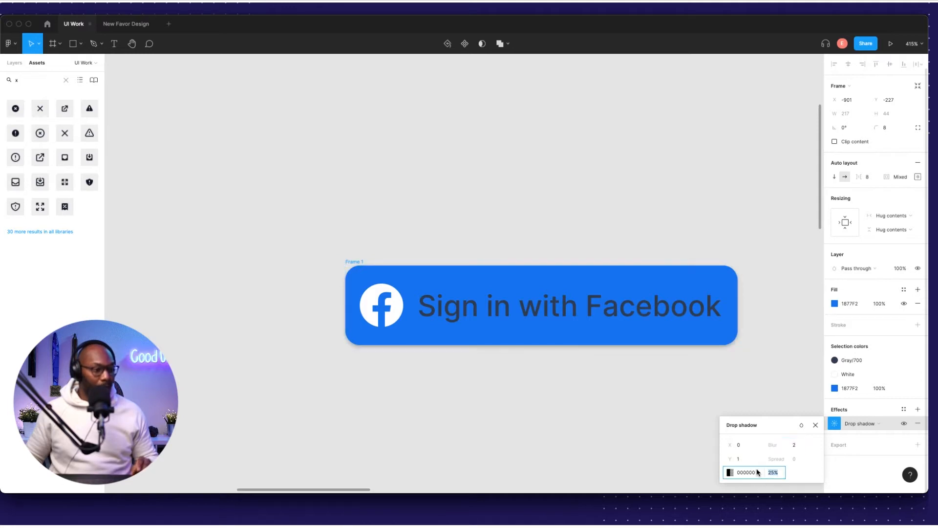
pyautogui.write('15')
pyautogui.press('Return')
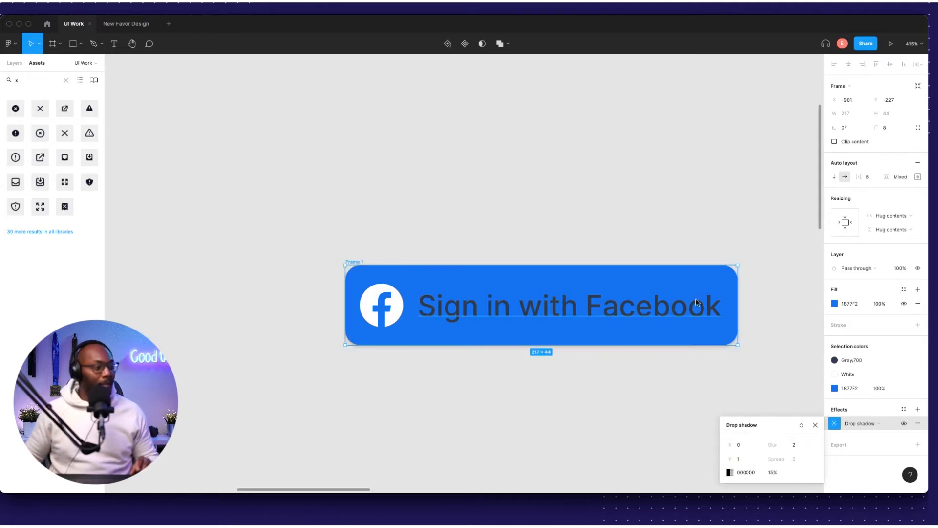
pyautogui.click(503, 231)
pyautogui.scroll(-3, 526, 304)
pyautogui.click(524, 305)
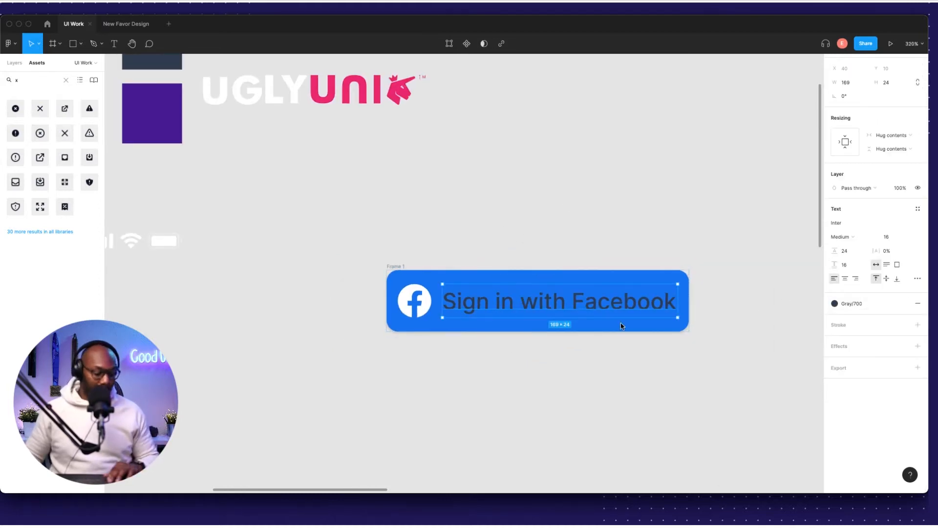
# Colour the Sign in with Facebook label white, sampled from the Facebook logo.
pyautogui.press('i')
pyautogui.click(419, 296)
pyautogui.click(457, 231)
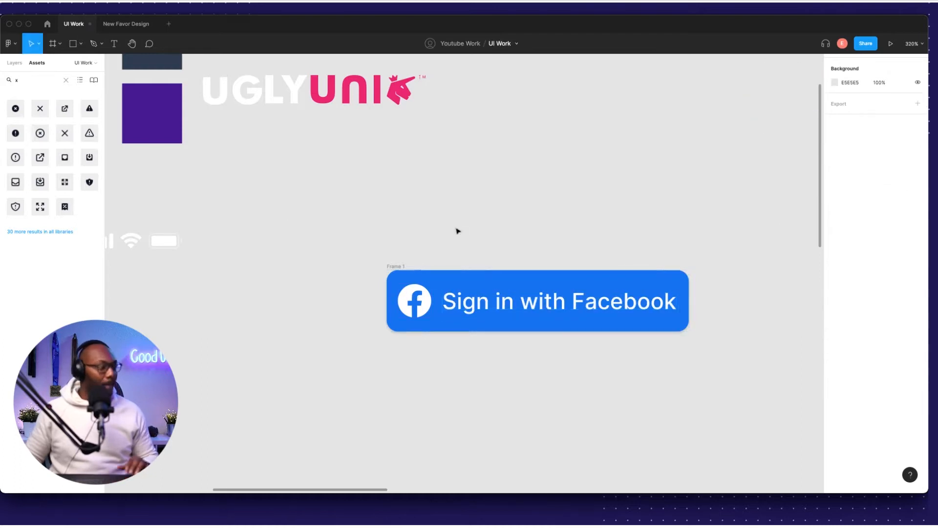
# Move the button into iPhone 13 mini - 1 and nudge it to X 16 from the left edge.
pyautogui.scroll(-10, 510, 229)
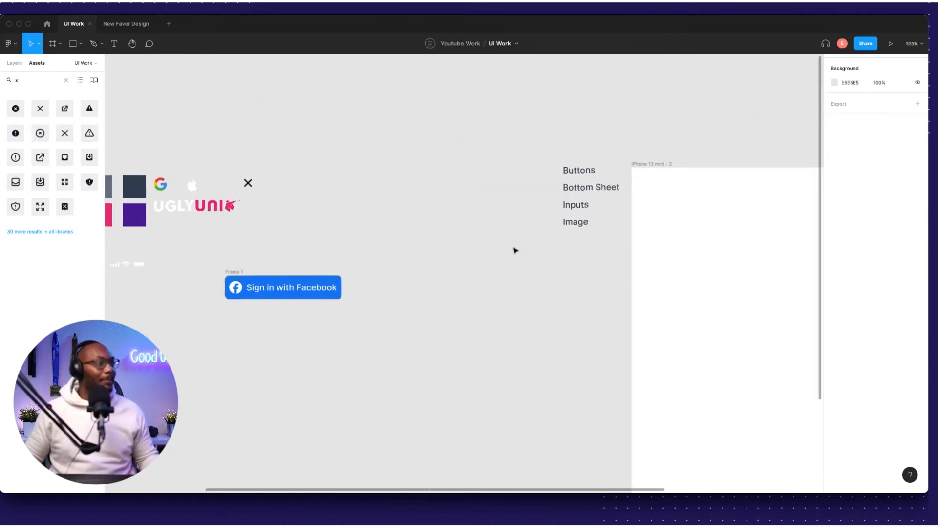
pyautogui.scroll(-5, 382, 264)
pyautogui.moveTo(271, 222); pyautogui.dragTo(656, 387)
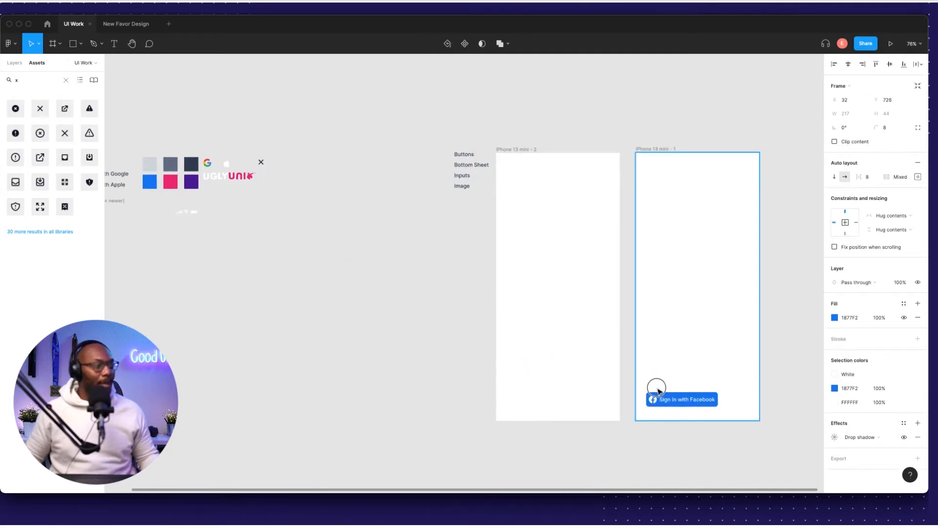
pyautogui.scroll(5, 682, 386)
pyautogui.scroll(8, 687, 378)
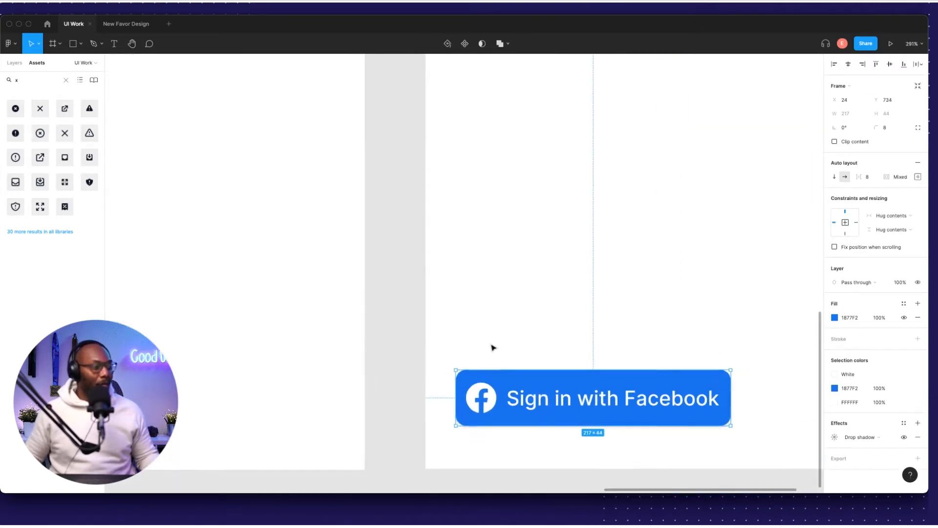
pyautogui.scroll(-1, 406, 355)
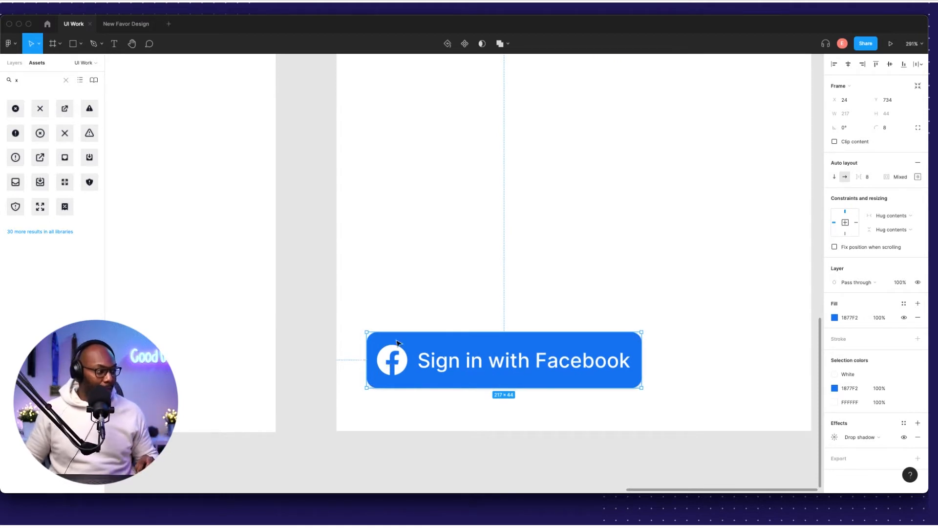
pyautogui.press('alt')
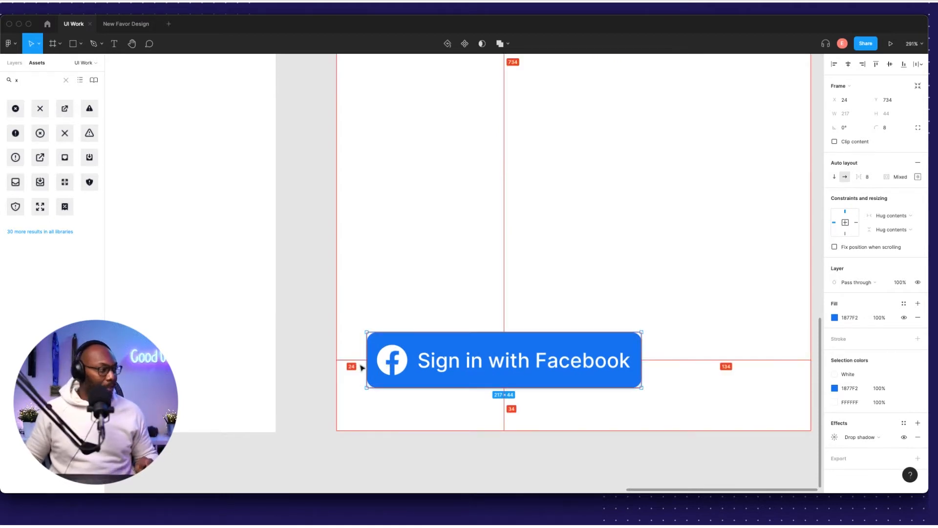
pyautogui.press('Left')
pyautogui.press('Left')
pyautogui.press('Left')
pyautogui.press('Left')
pyautogui.press('Left')
pyautogui.press('Left')
pyautogui.press('Left')
pyautogui.press('Left')
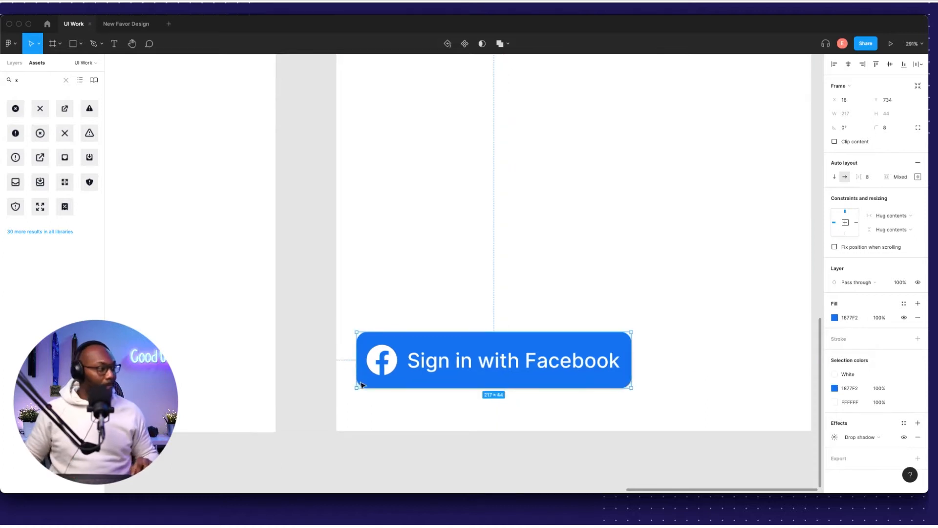
pyautogui.press('alt')
pyautogui.scroll(-2, 584, 339)
# Widen the Facebook button to a width of 344.
pyautogui.moveTo(555, 350); pyautogui.dragTo(625, 349)
pyautogui.click(833, 119)
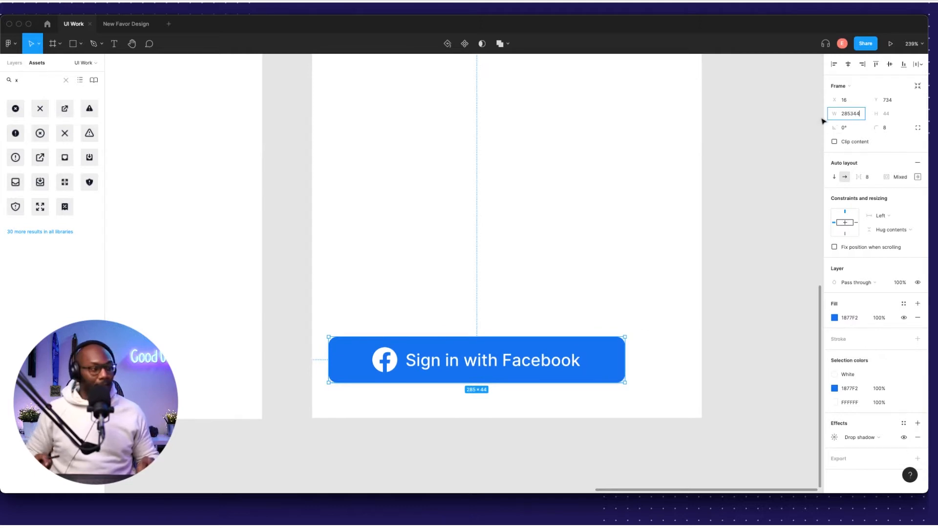
pyautogui.write('344')
pyautogui.press('Return')
pyautogui.click(851, 117)
pyautogui.write('34')
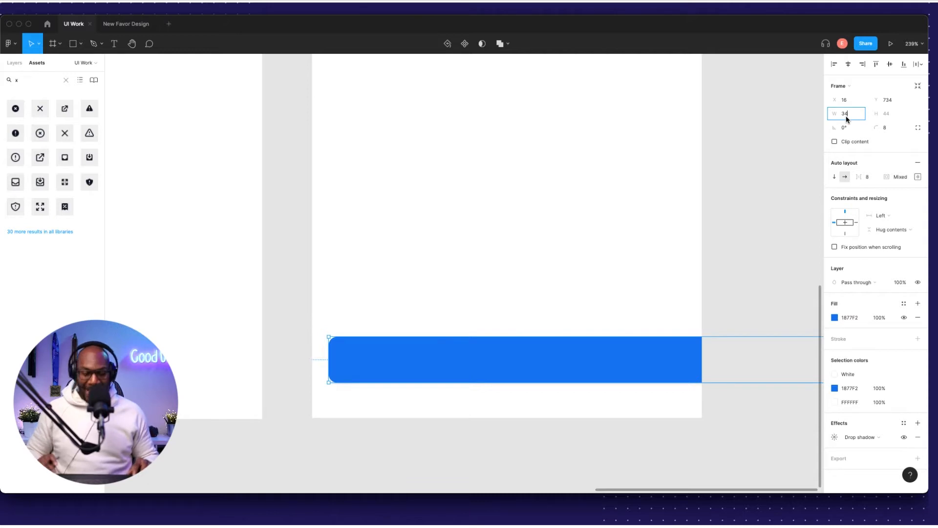
pyautogui.write('4')
pyautogui.press('Return')
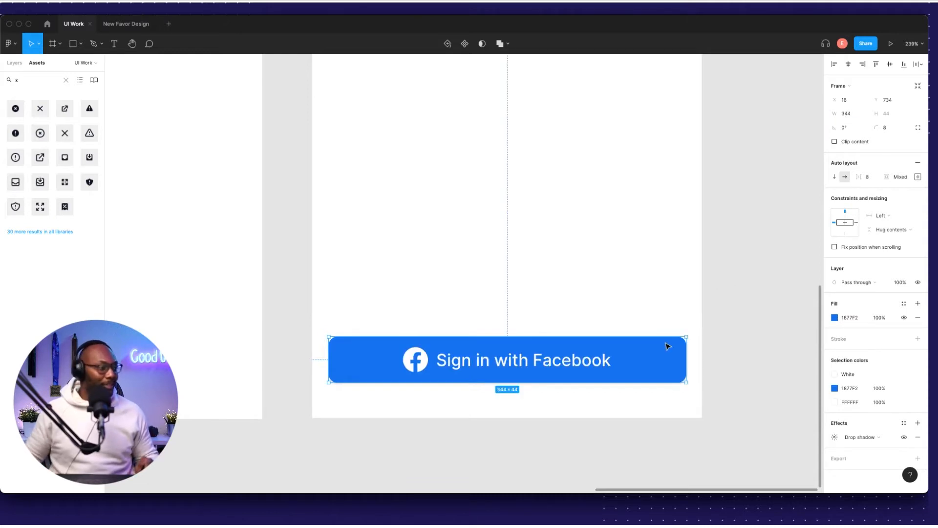
# Correct the button width to 343 so it keeps 16 margins on both sides.
pyautogui.press('alt')
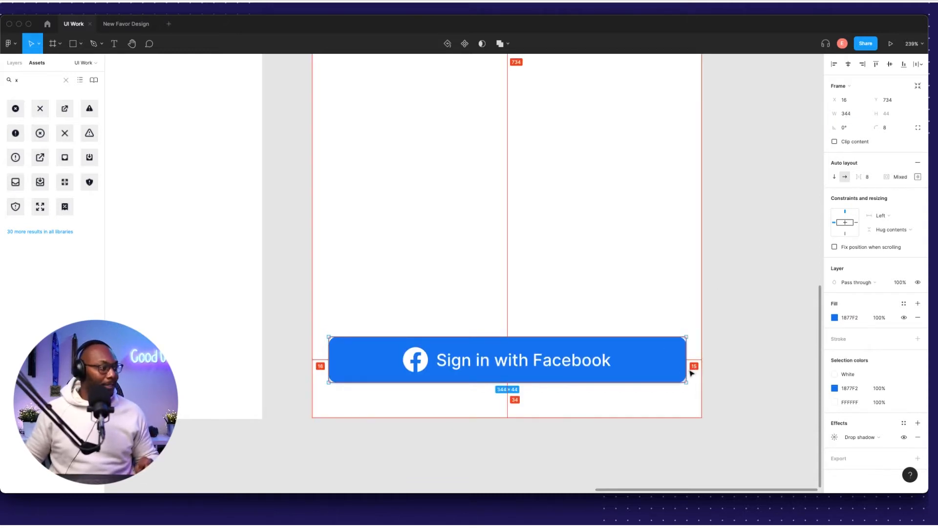
pyautogui.click(726, 351)
pyautogui.click(658, 360)
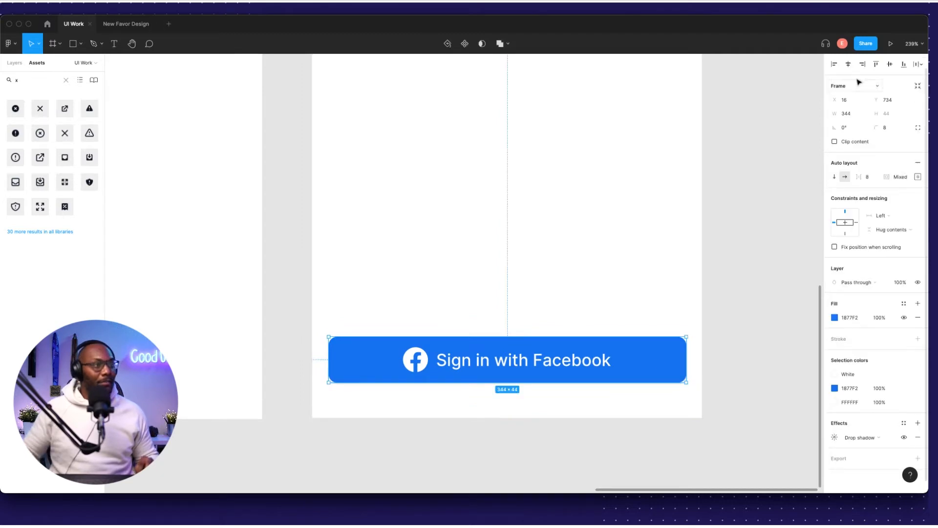
pyautogui.click(756, 314)
pyautogui.click(603, 362)
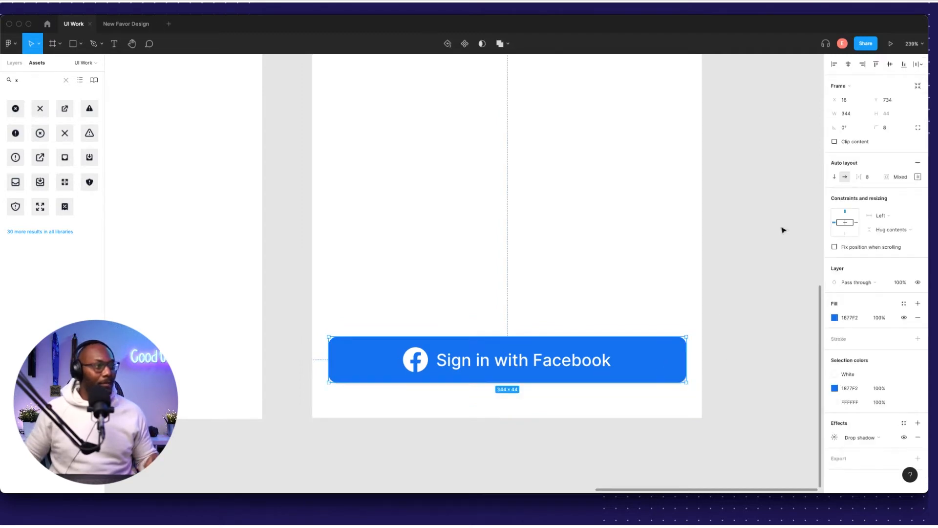
pyautogui.scroll(5, 718, 364)
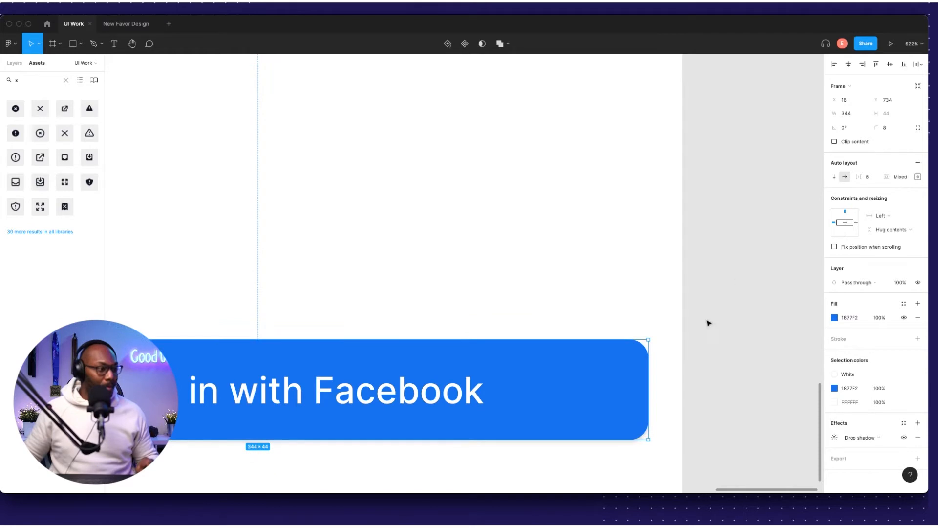
pyautogui.click(842, 115)
pyautogui.write('343')
pyautogui.press('Return')
# Nudge the Facebook button up to Y 726 near the frame's bottom.
pyautogui.scroll(-5, 699, 331)
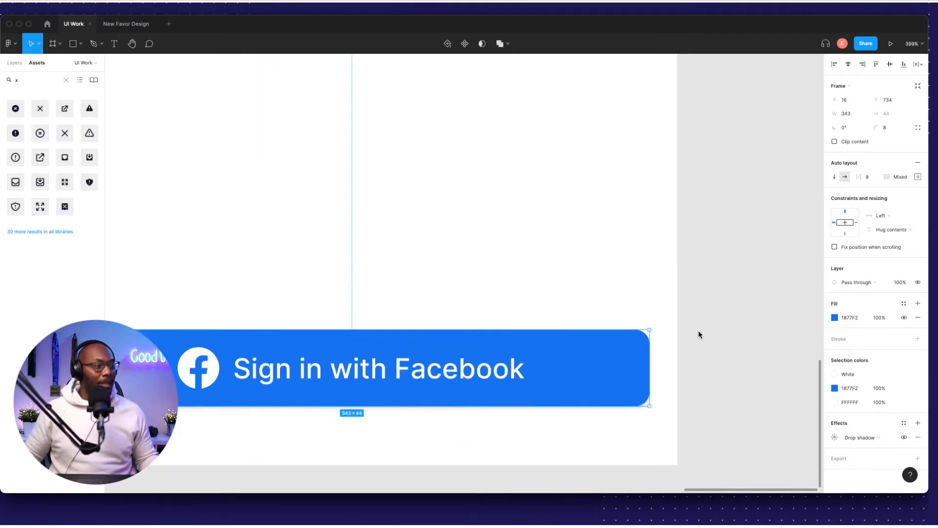
pyautogui.click(733, 356)
pyautogui.click(626, 361)
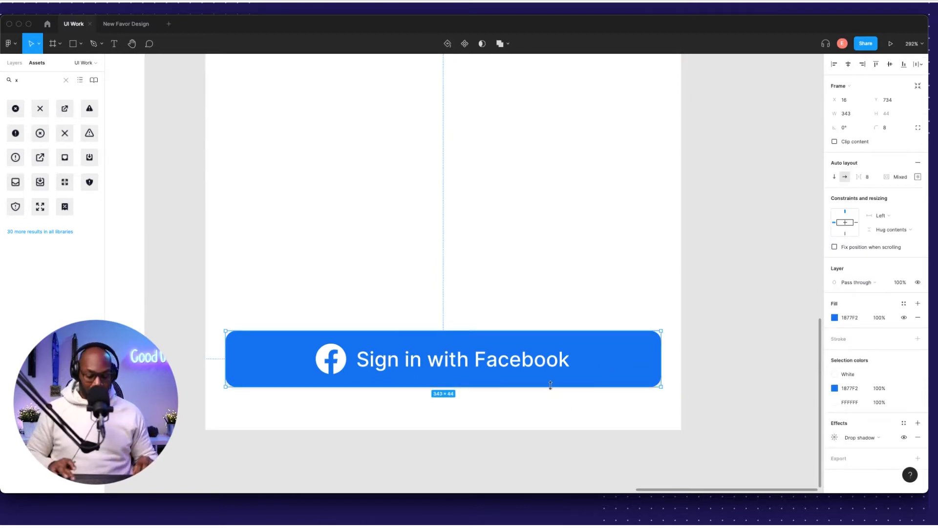
pyautogui.press('Up')
pyautogui.press('Up')
pyautogui.press('Up')
pyautogui.press('Up')
pyautogui.press('Up')
pyautogui.press('Up')
pyautogui.press('Up')
pyautogui.press('Up')
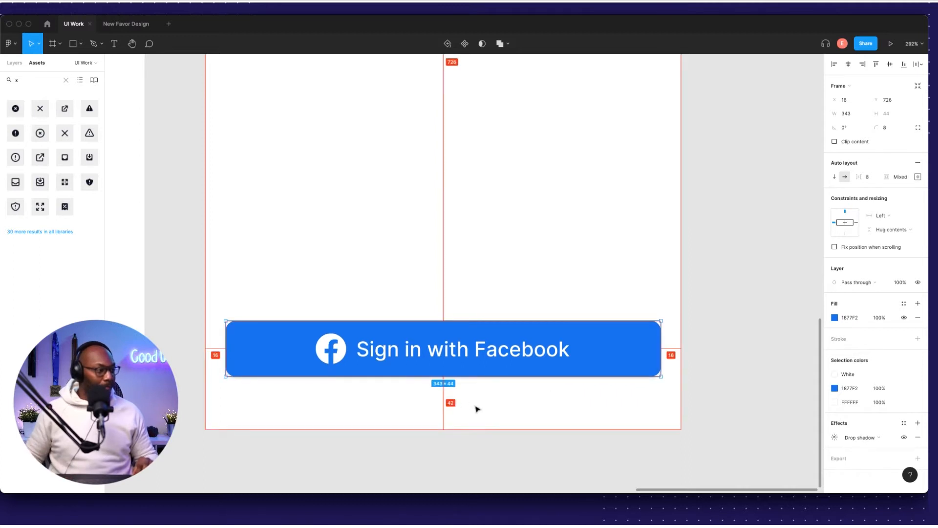
pyautogui.press('Down')
pyautogui.press('Down')
pyautogui.scroll(-10, 471, 401)
pyautogui.click(656, 314)
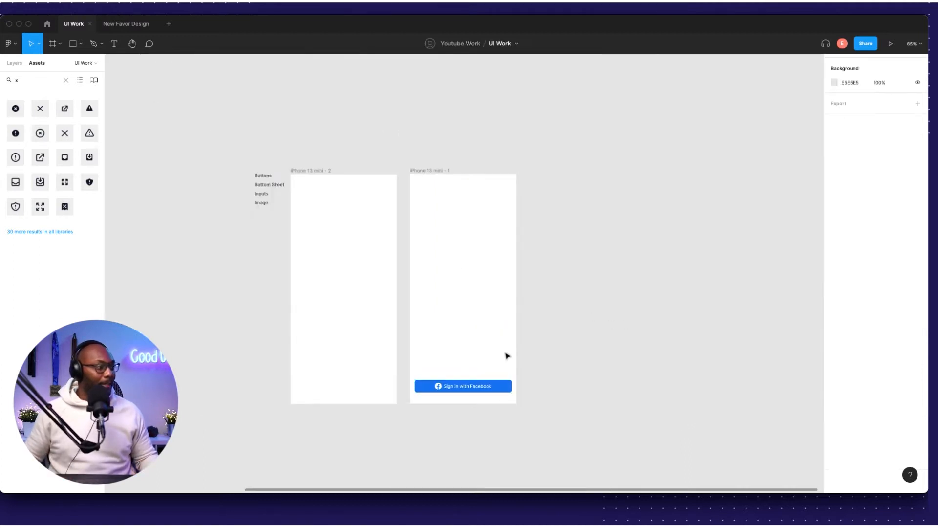
# Draw a 165×5 grey bar with radius 50 below the Facebook button, centred horizontally.
pyautogui.scroll(10, 506, 355)
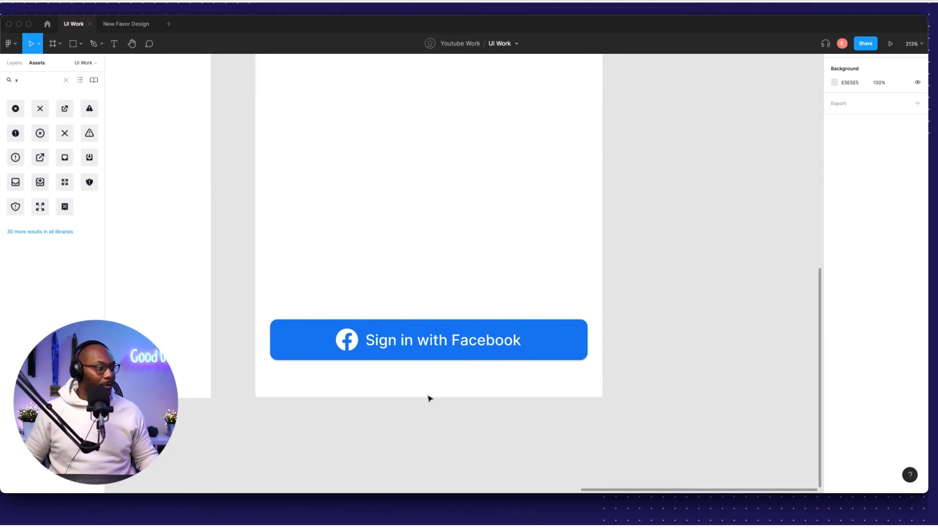
pyautogui.scroll(4, 429, 399)
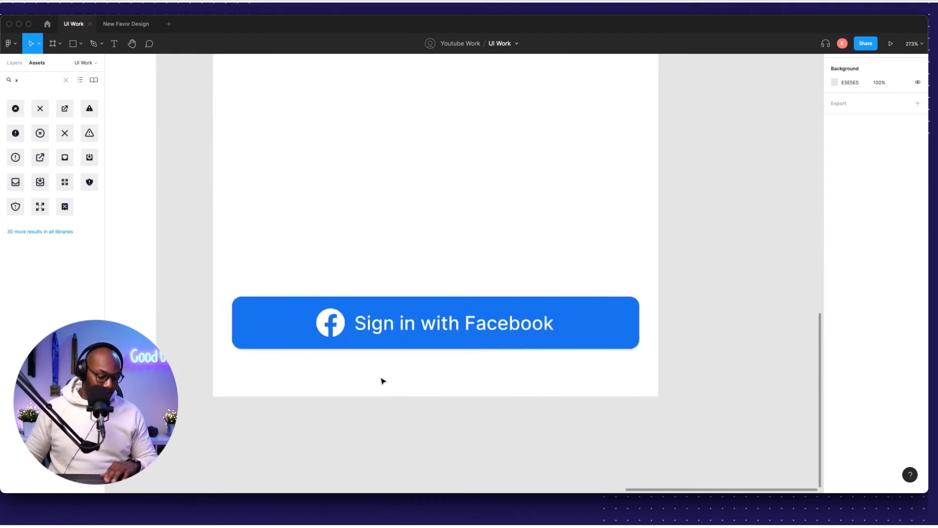
pyautogui.press('r')
pyautogui.moveTo(359, 379); pyautogui.dragTo(555, 380)
pyautogui.click(873, 100)
pyautogui.write('5')
pyautogui.press('Return')
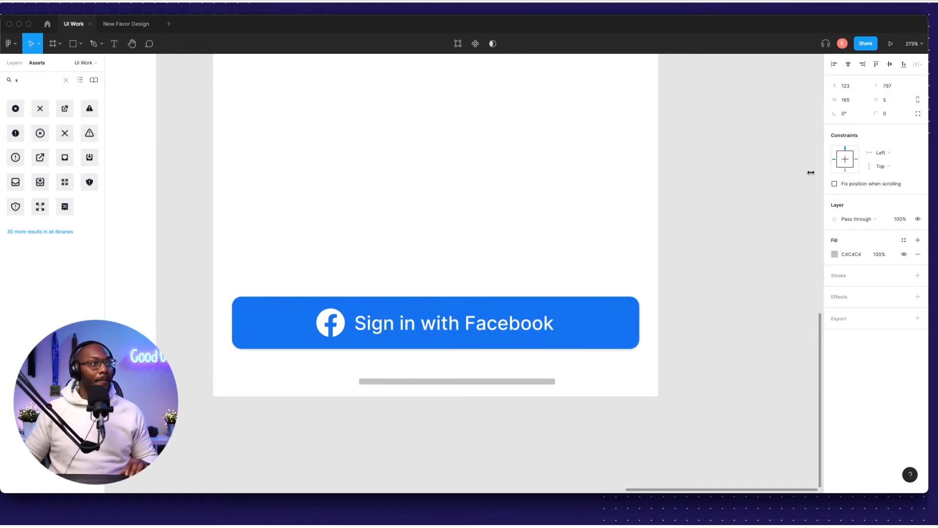
pyautogui.click(891, 114)
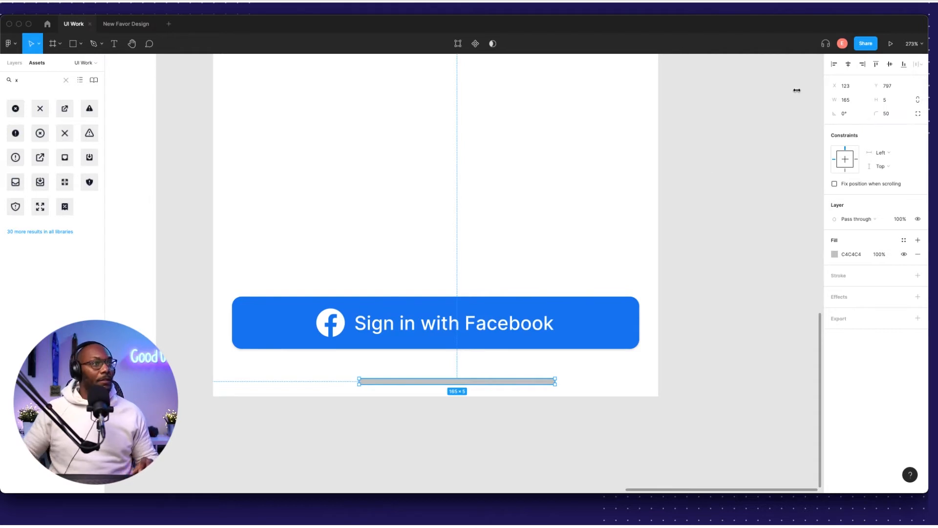
pyautogui.click(848, 64)
pyautogui.click(472, 414)
pyautogui.click(468, 382)
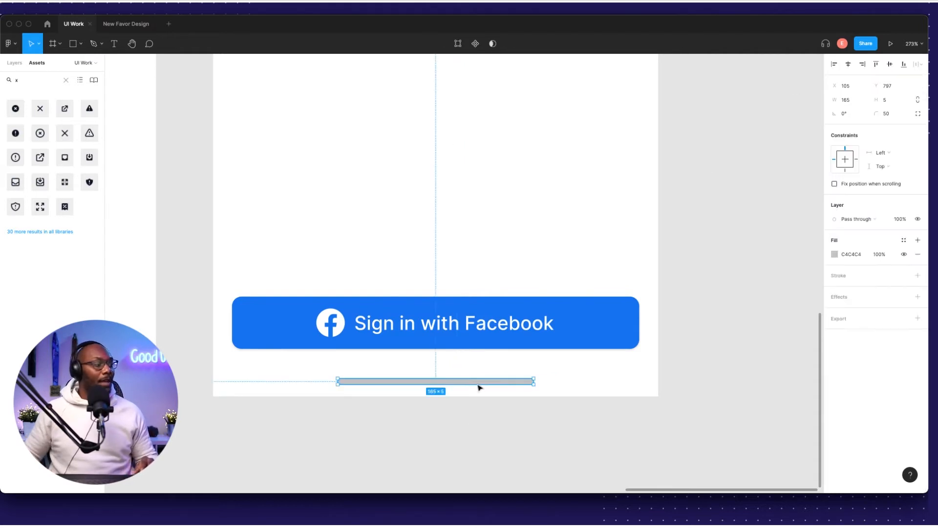
pyautogui.scroll(-5, 472, 389)
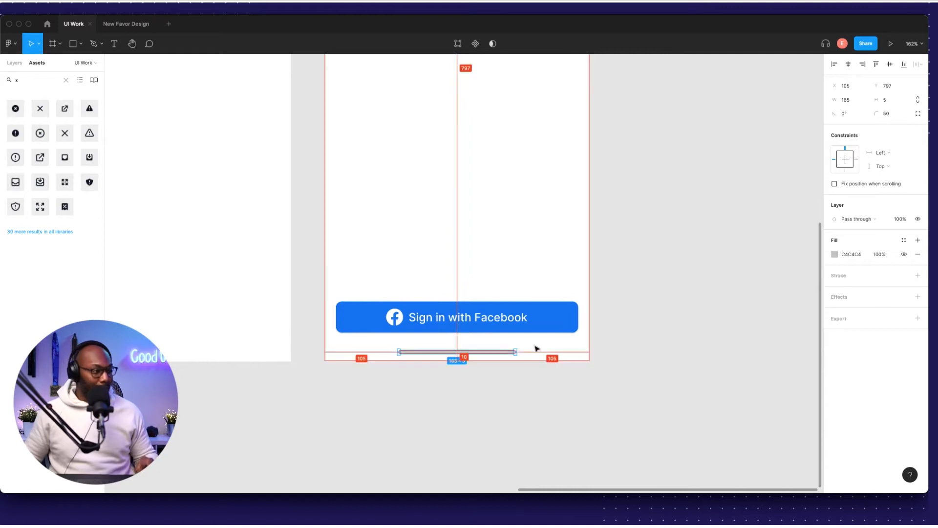
# Narrow the grey bar under the Facebook button to 130 px wide.
pyautogui.click(529, 376)
pyautogui.scroll(5, 537, 374)
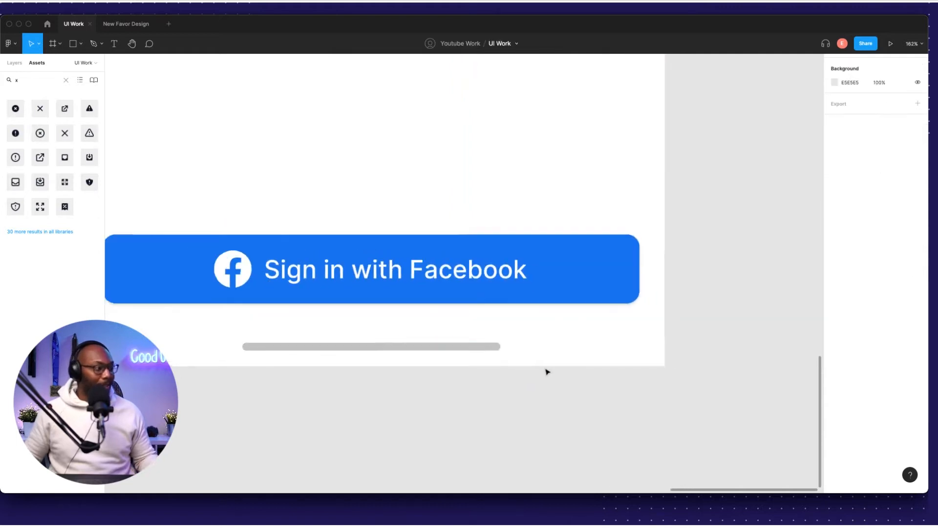
pyautogui.scroll(-5, 542, 375)
pyautogui.scroll(6, 518, 366)
pyautogui.click(508, 354)
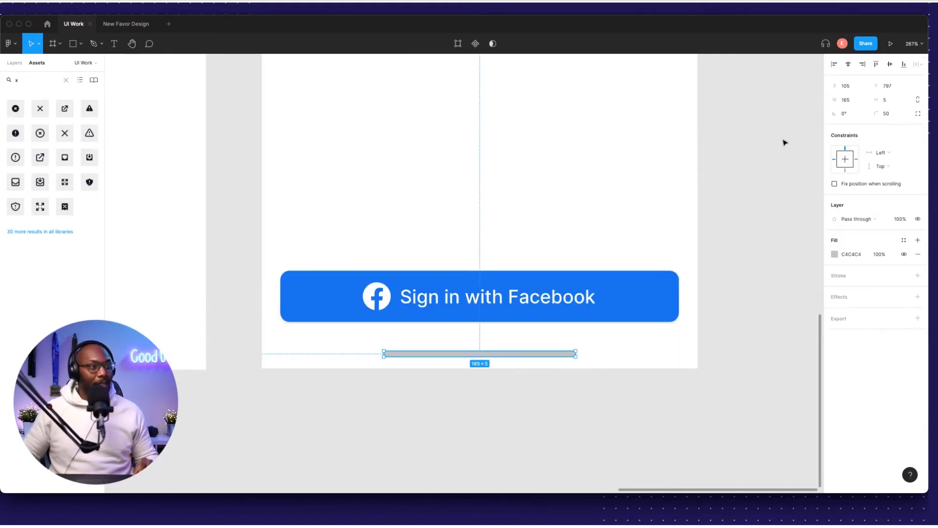
pyautogui.scroll(10, 576, 353)
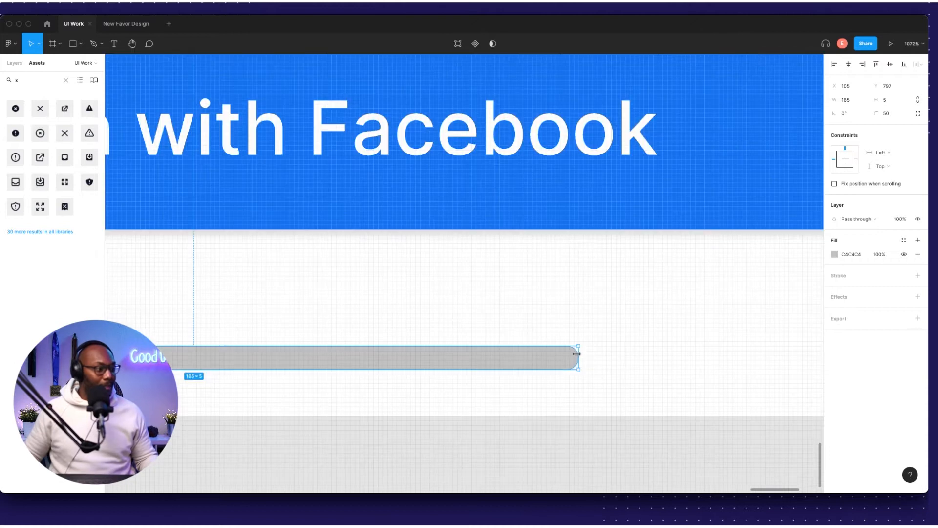
pyautogui.moveTo(576, 353); pyautogui.dragTo(480, 358)
pyautogui.scroll(-10, 483, 360)
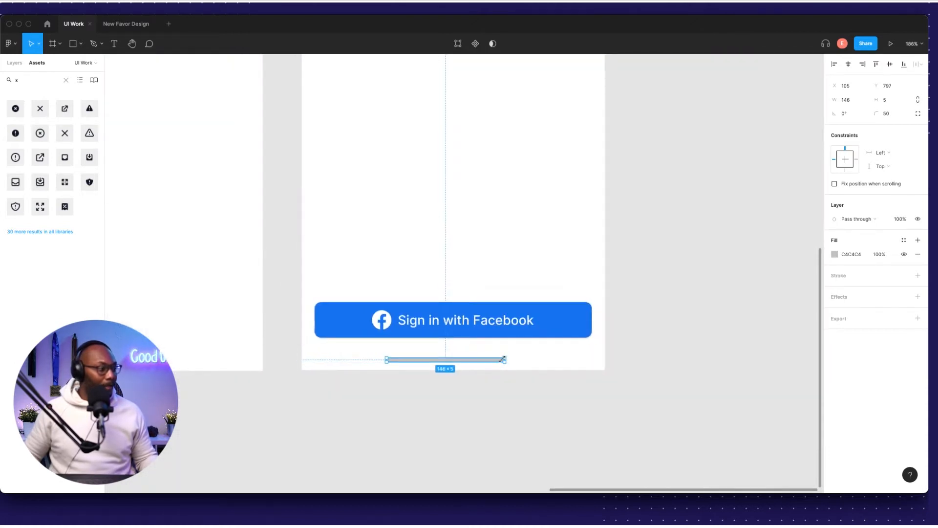
pyautogui.click(507, 360)
pyautogui.scroll(5, 488, 366)
pyautogui.click(504, 365)
pyautogui.moveTo(504, 364); pyautogui.dragTo(476, 365)
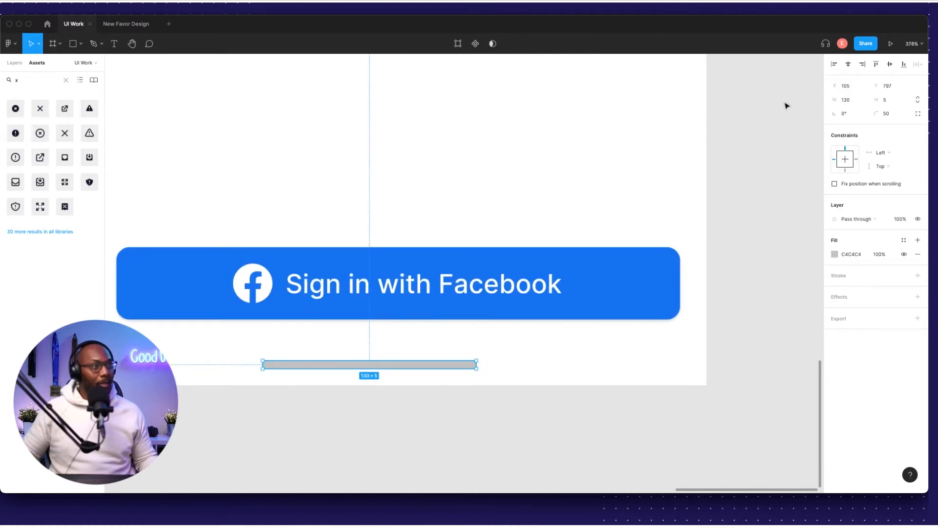
pyautogui.click(735, 235)
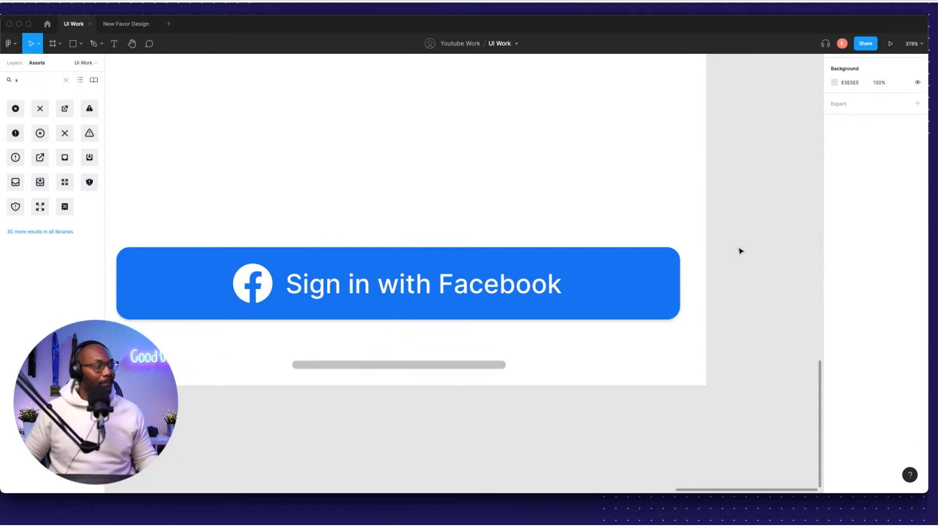
pyautogui.scroll(-10, 723, 284)
pyautogui.scroll(4, 634, 348)
pyautogui.hscroll(3, 634, 347)
# Nudge the grey bar up to X 123, Y 795, like a home indicator.
pyautogui.click(544, 422)
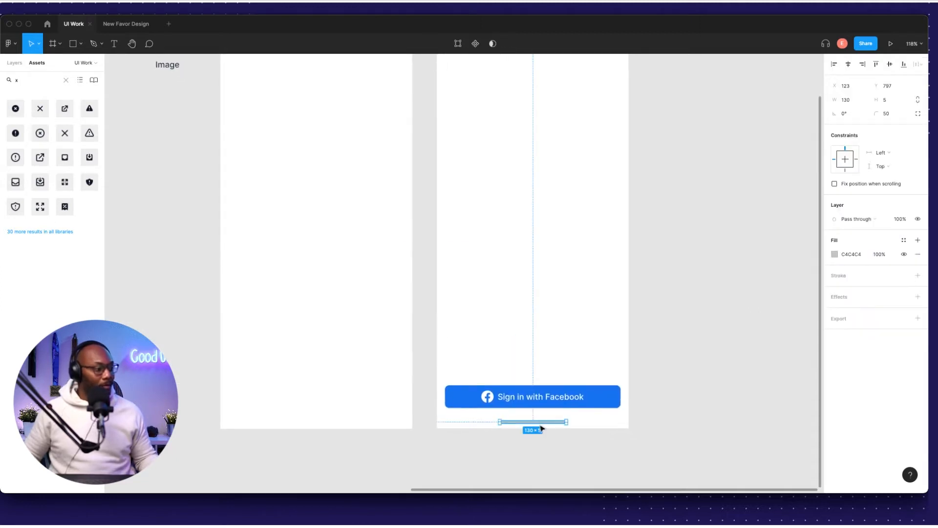
pyautogui.scroll(5, 560, 430)
pyautogui.press('alt')
pyautogui.press('Up')
pyautogui.press('Up')
pyautogui.scroll(-1, 504, 374)
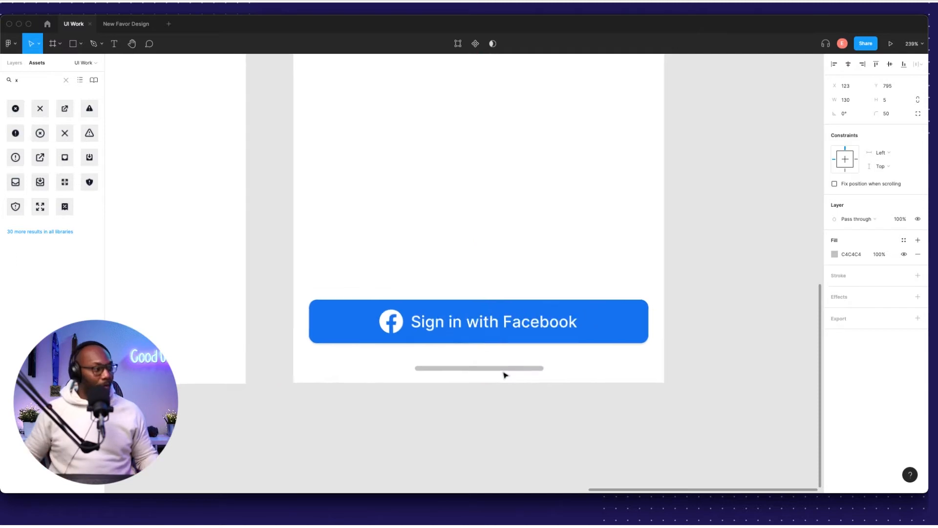
pyautogui.scroll(-2, 505, 374)
pyautogui.press('alt')
pyautogui.click(540, 389)
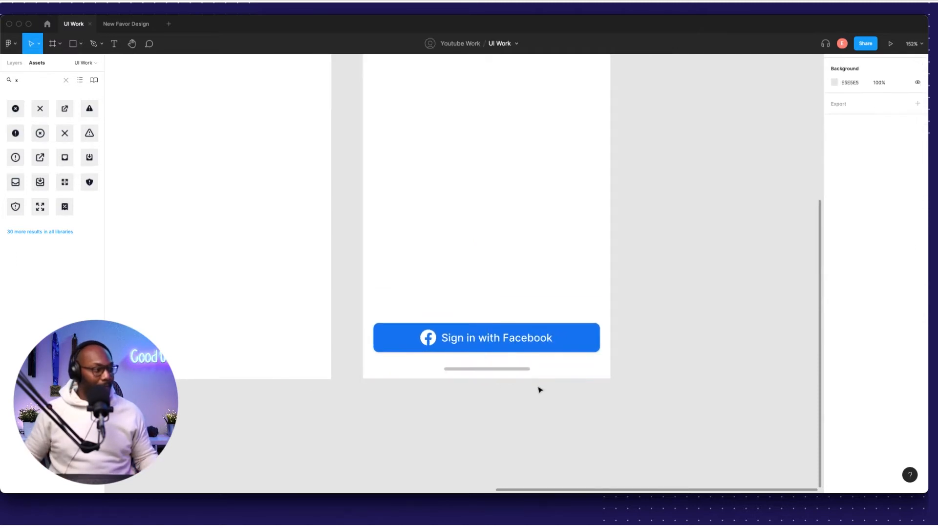
pyautogui.scroll(-5, 689, 329)
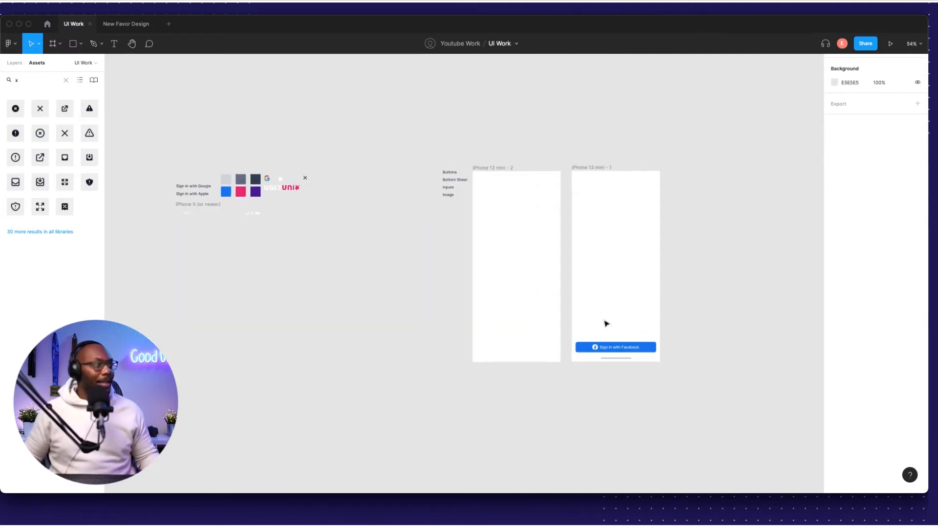
pyautogui.scroll(3, 593, 315)
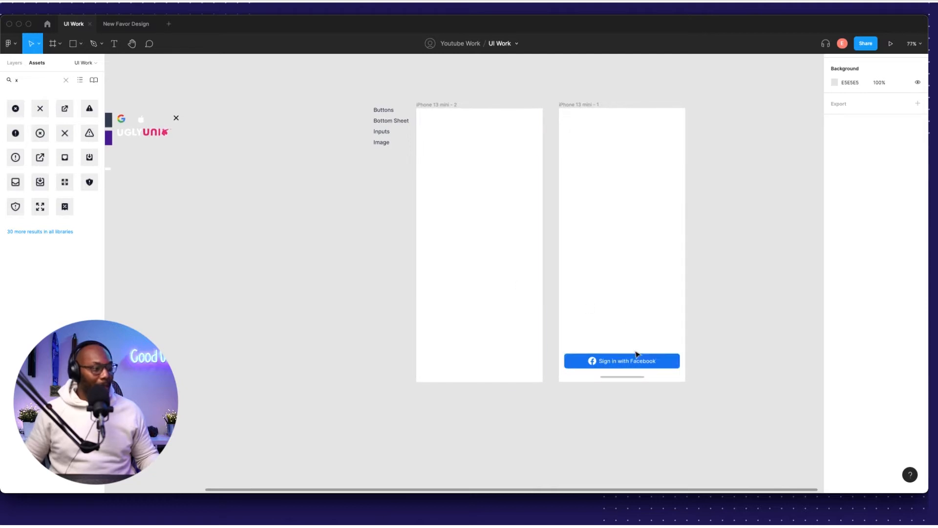
# Alt-drag a copy of the Sign in with Facebook button above it.
pyautogui.scroll(2, 627, 355)
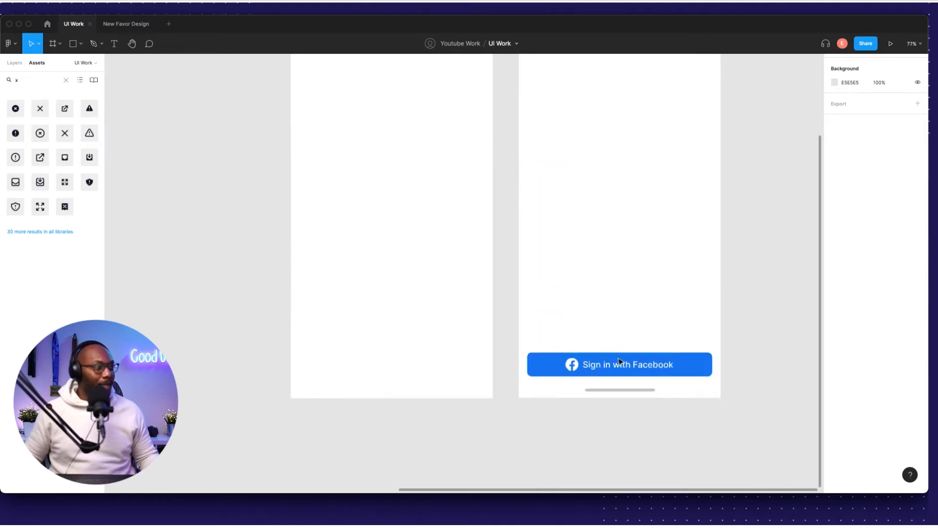
pyautogui.scroll(-3, 603, 362)
pyautogui.hscroll(-3, 271, 245)
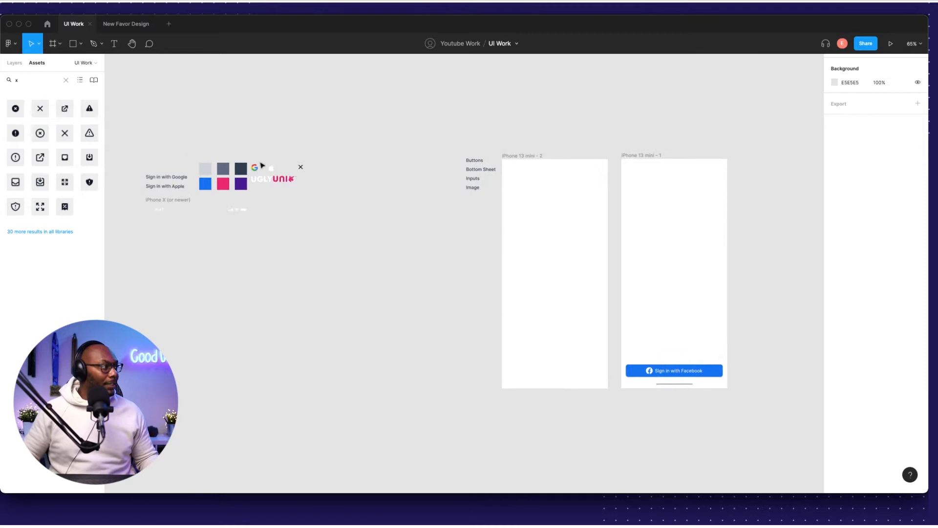
pyautogui.moveTo(264, 167); pyautogui.dragTo(278, 171)
pyautogui.hscroll(-1, 649, 315)
pyautogui.click(432, 317)
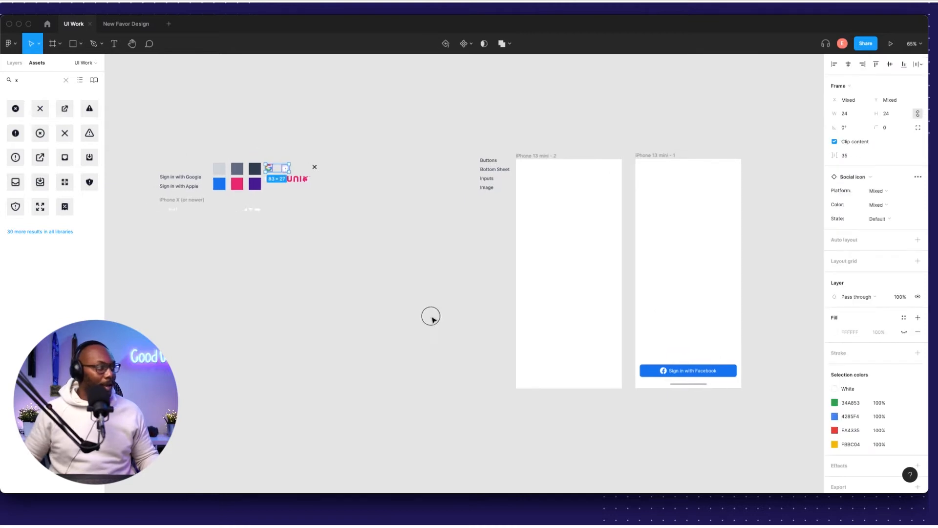
pyautogui.scroll(1, 702, 373)
pyautogui.scroll(1, 703, 372)
pyautogui.click(702, 373)
pyautogui.press('alt')
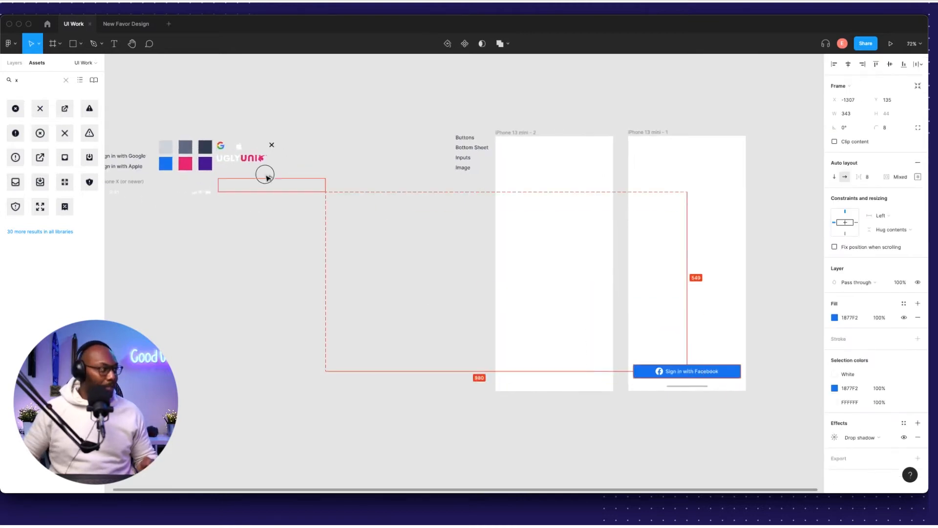
pyautogui.moveTo(272, 158); pyautogui.dragTo(222, 121)
# Turn the copy into a near-black Sign in with Apple button with the Apple logo.
pyautogui.scroll(5, 316, 172)
pyautogui.hscroll(-4, 414, 238)
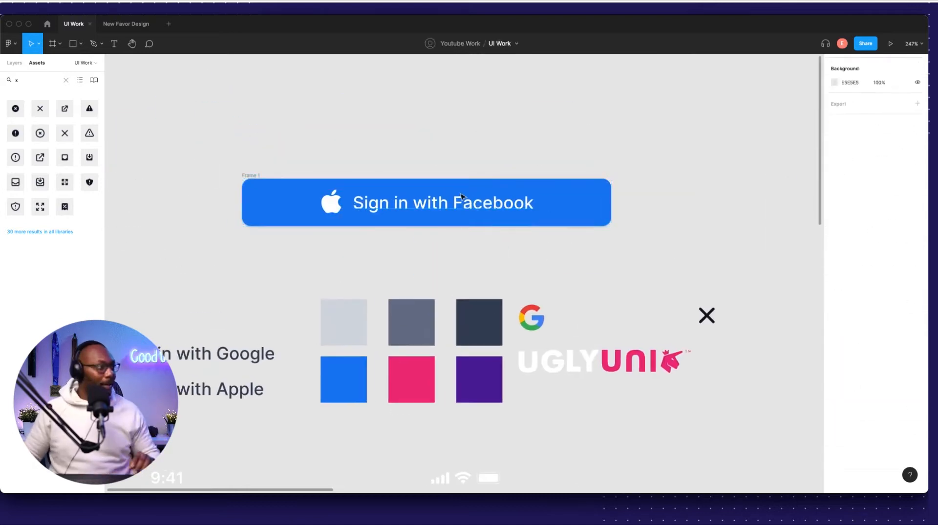
pyautogui.click(427, 202)
pyautogui.click(834, 303)
pyautogui.click(737, 362)
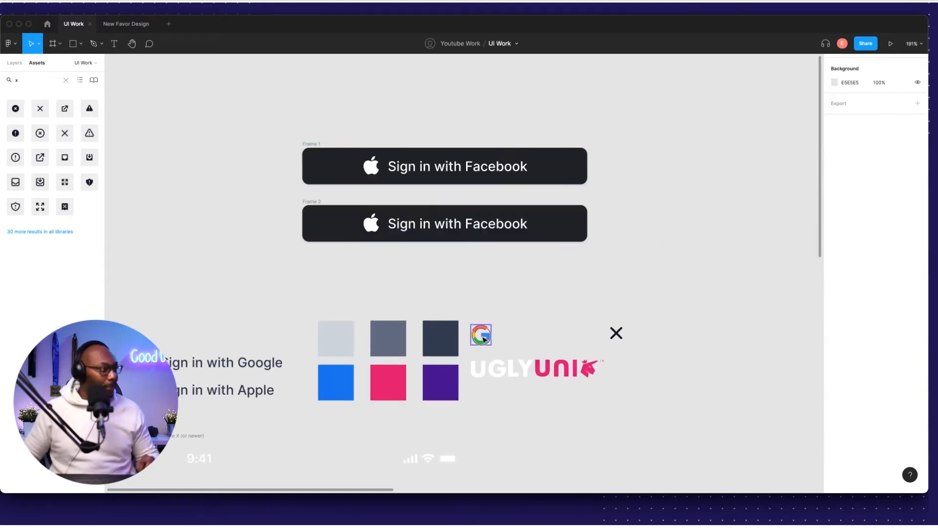
pyautogui.doubleClick(487, 171)
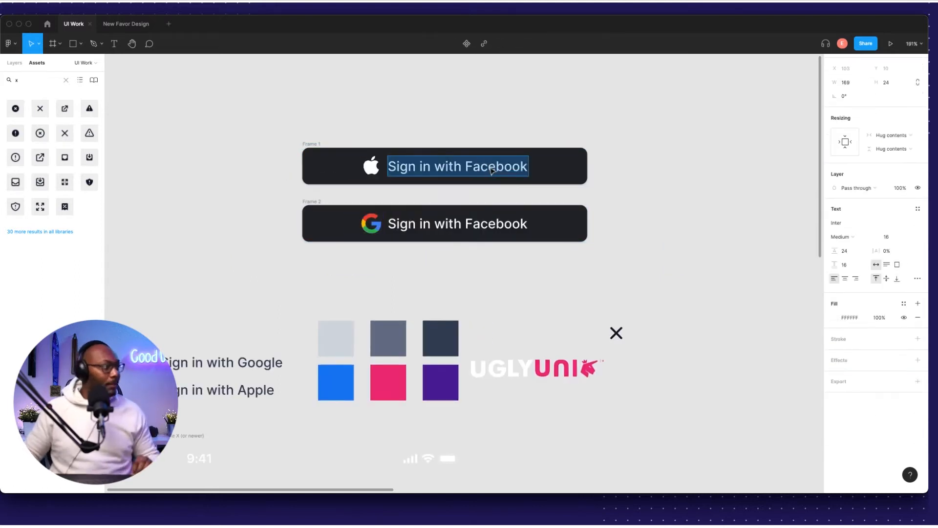
pyautogui.click(268, 214)
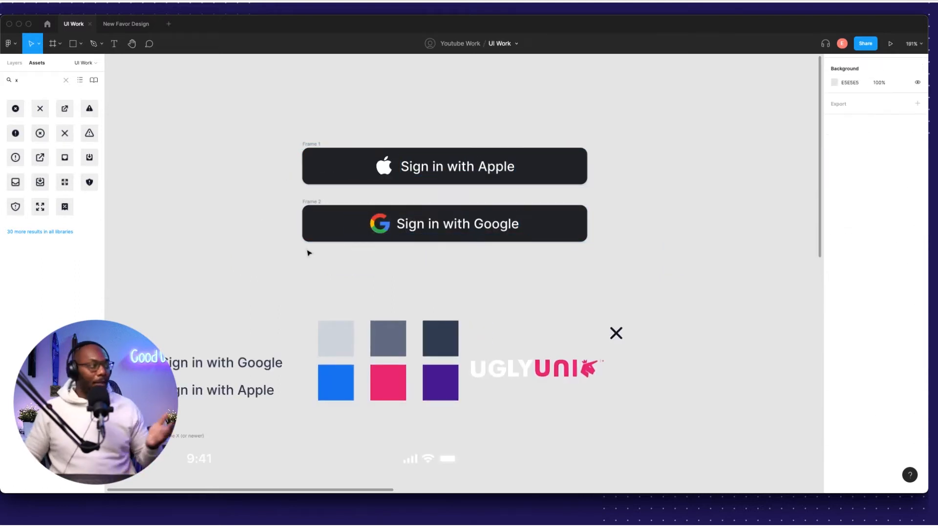
# Give the Google button a white fff fill with dark grey label text.
pyautogui.click(333, 225)
pyautogui.click(850, 304)
pyautogui.write('fff')
pyautogui.press('Return')
pyautogui.doubleClick(455, 222)
pyautogui.press('i')
pyautogui.click(439, 323)
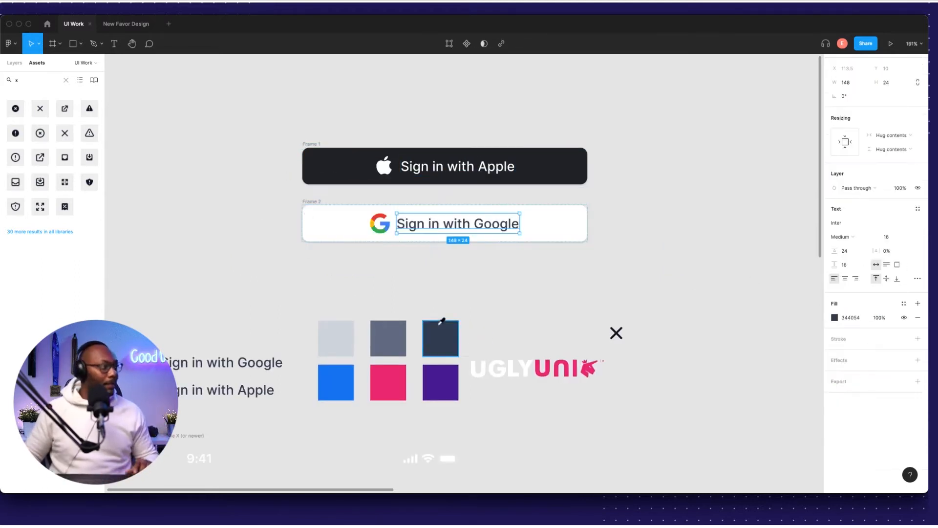
pyautogui.press('Escape')
pyautogui.click(848, 352)
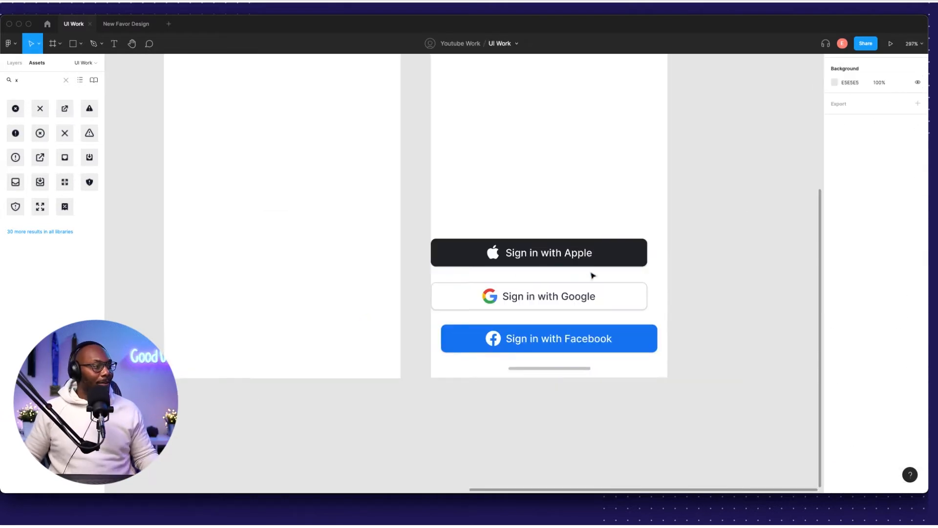
# Move the Google button below Facebook and relabel it 'Sign up with Email'.
pyautogui.click(614, 304)
pyautogui.moveTo(587, 268); pyautogui.dragTo(522, 362)
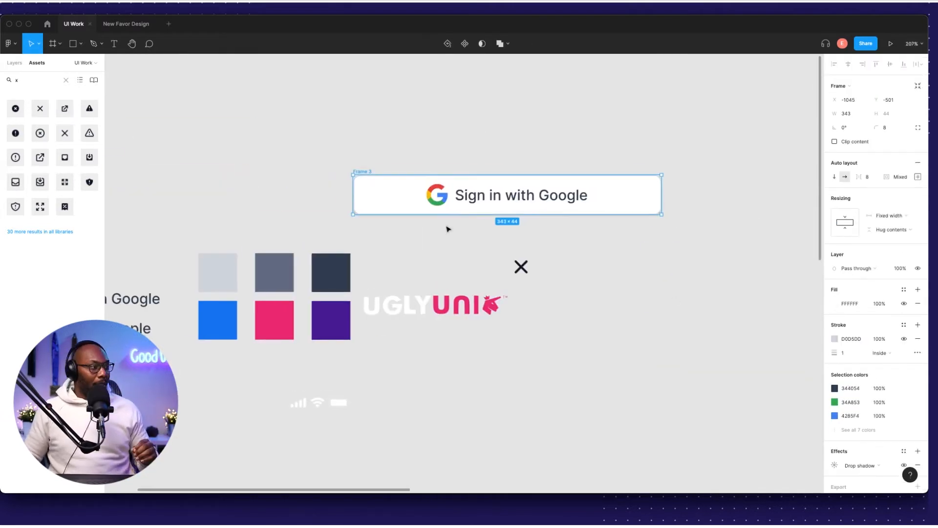
pyautogui.doubleClick(508, 195)
pyautogui.doubleClick(489, 195)
pyautogui.write('up')
pyautogui.doubleClick(566, 195)
pyautogui.write('Email')
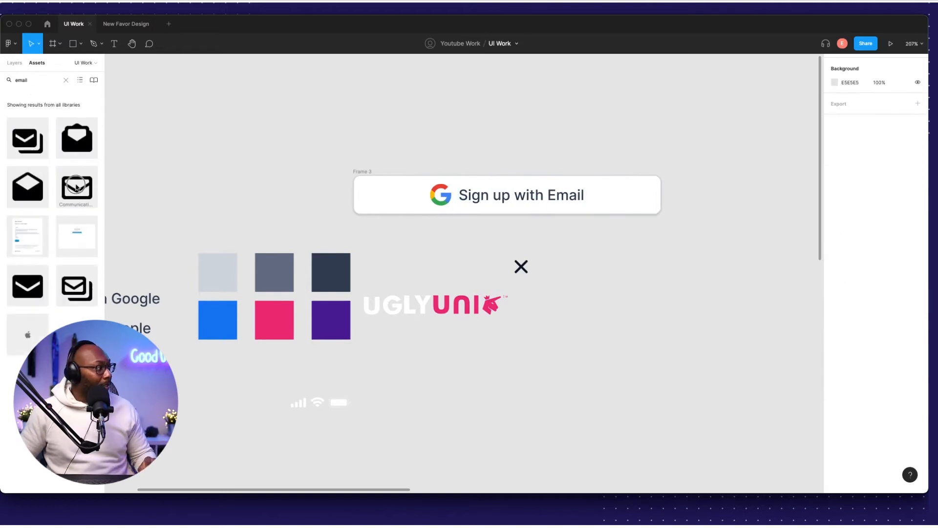
# Swap the G icon for a recoloured envelope icon and relabel Apple 'Sign Up with Apple'.
pyautogui.moveTo(28, 286); pyautogui.dragTo(454, 195)
pyautogui.click(440, 194)
pyautogui.press('Delete')
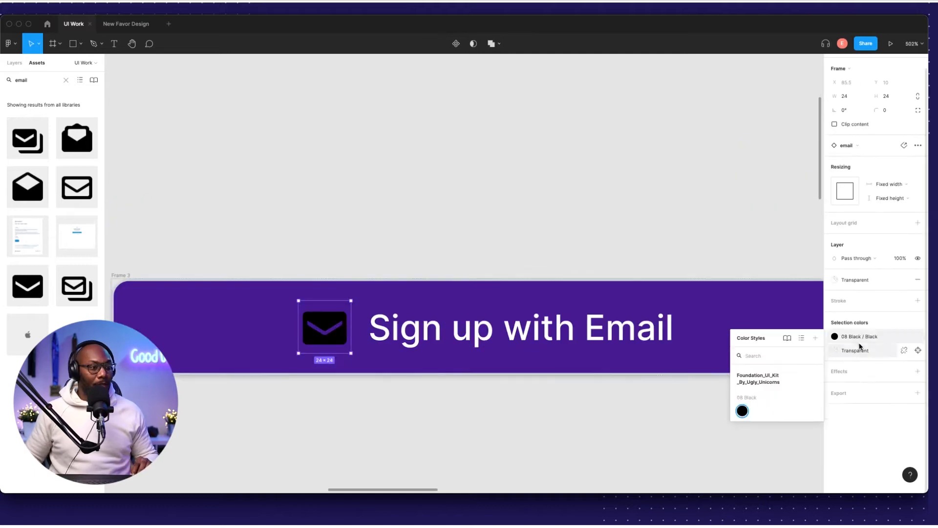
pyautogui.click(827, 351)
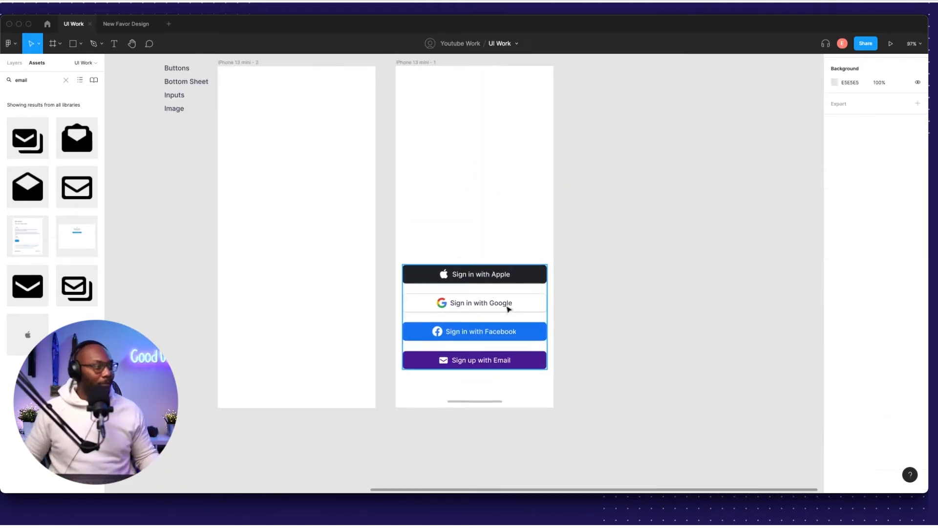
pyautogui.scroll(5, 506, 308)
pyautogui.write('Sign Up with Apple')
pyautogui.doubleClick(432, 307)
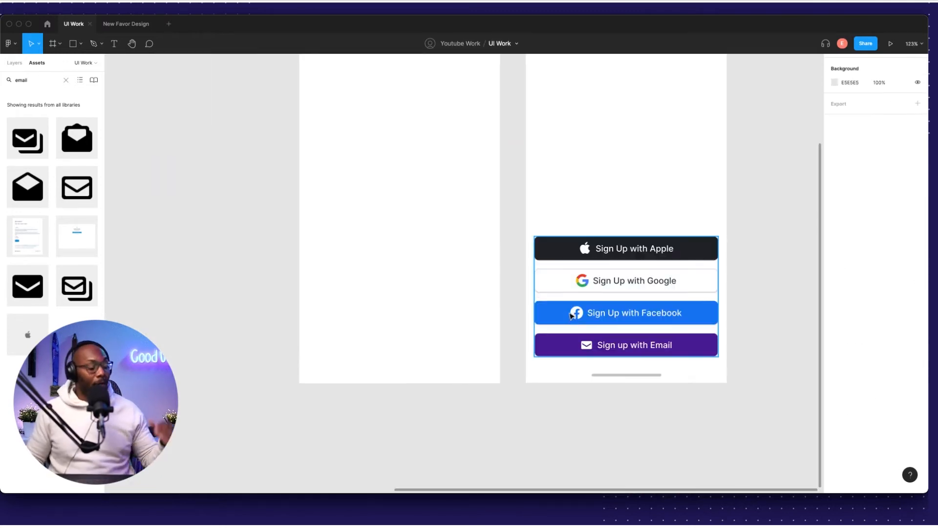
# Add Login and Sign up buttons to the left frame, Login white with a 4C1D95 purple outline.
pyautogui.click(685, 350)
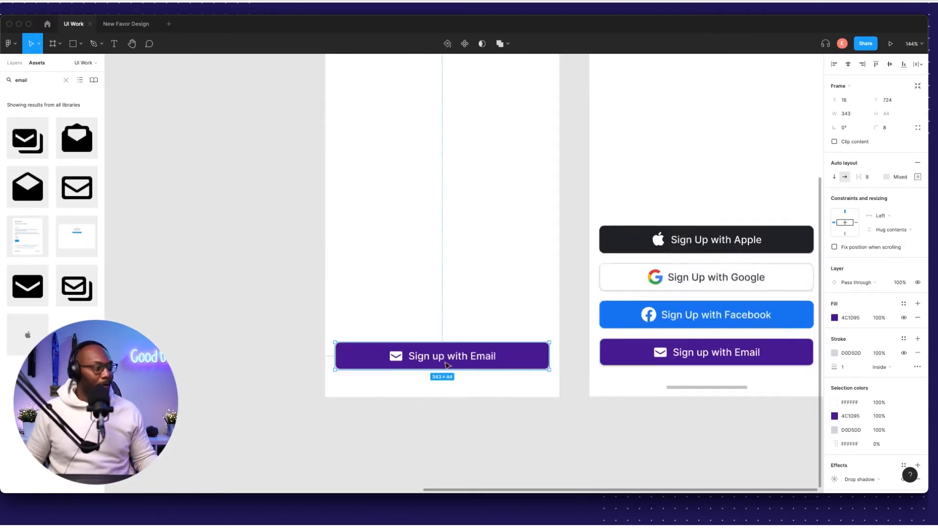
pyautogui.scroll(2, 389, 360)
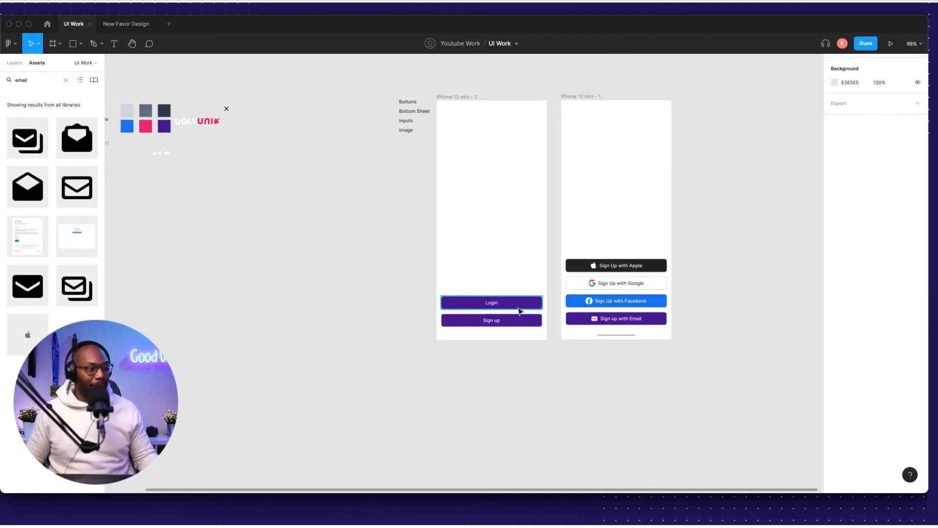
pyautogui.scroll(5, 520, 310)
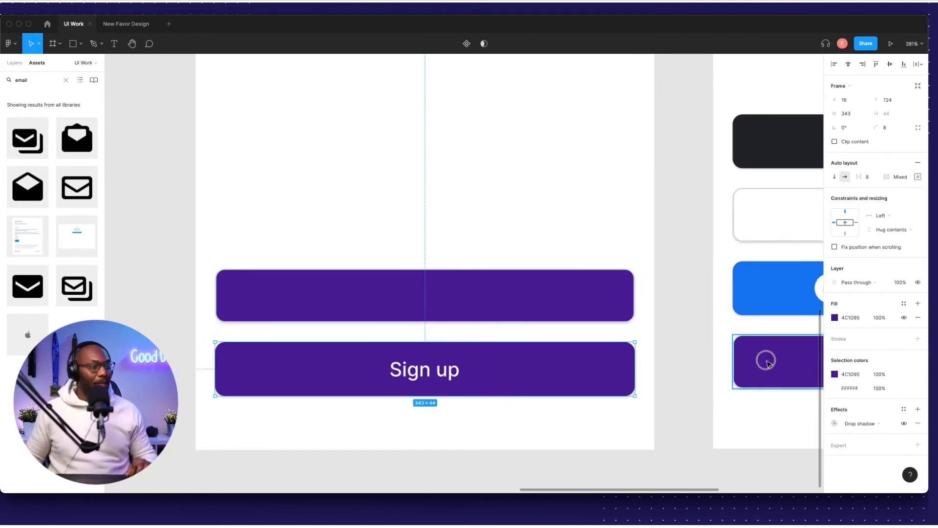
pyautogui.click(765, 358)
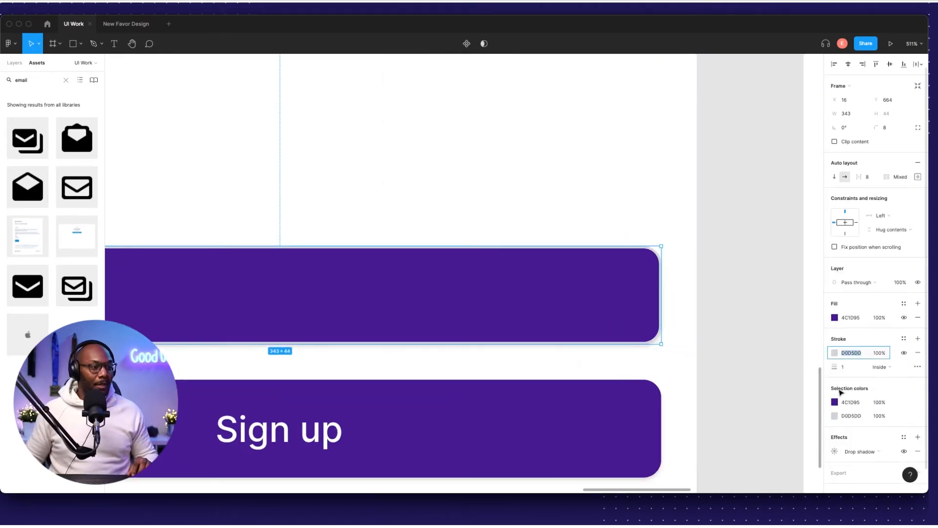
pyautogui.click(834, 402)
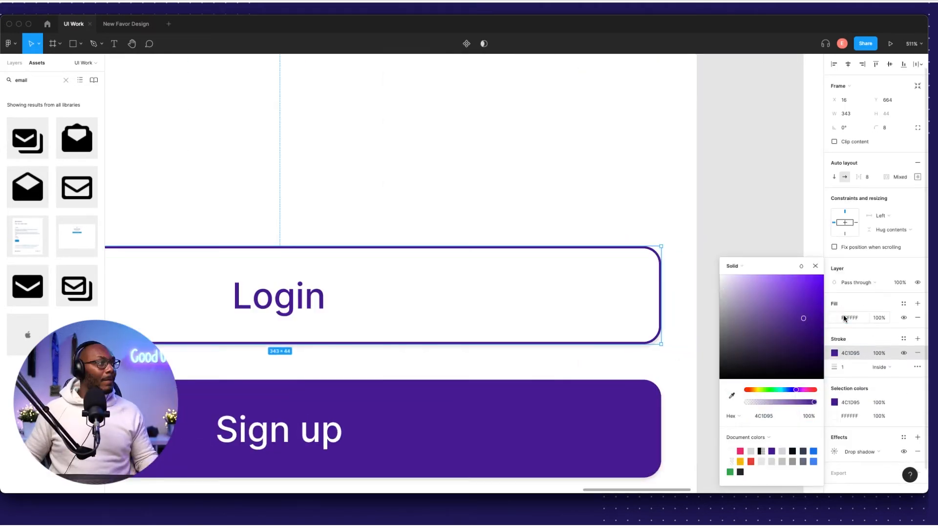
pyautogui.scroll(-1, 689, 269)
pyautogui.click(725, 237)
pyautogui.scroll(-10, 725, 236)
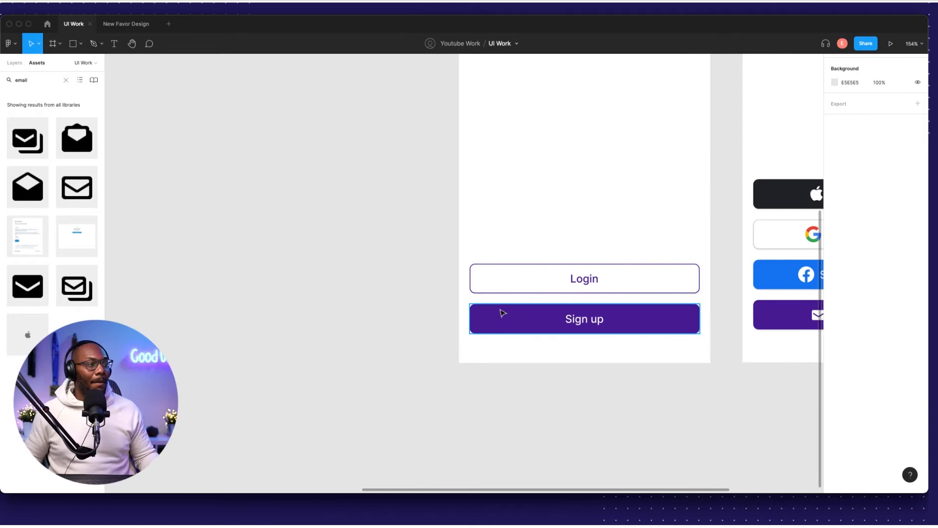
pyautogui.click(401, 342)
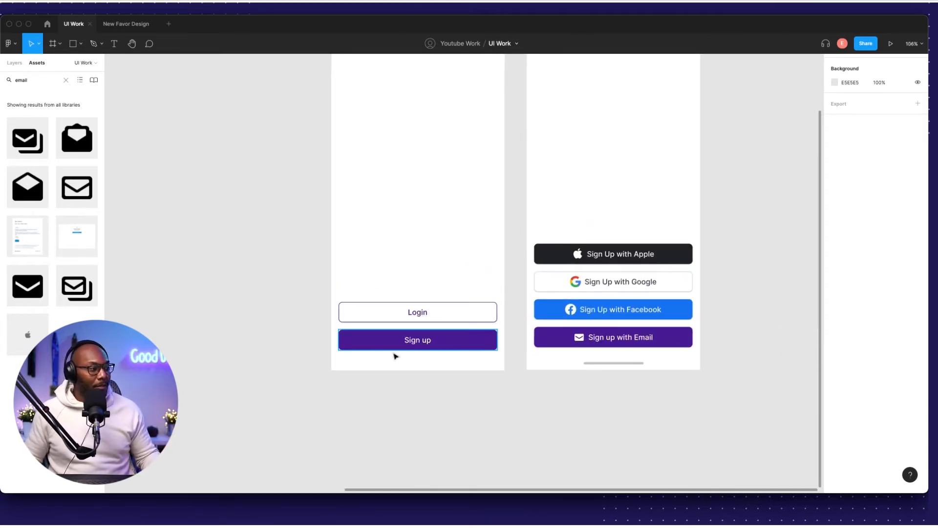
pyautogui.scroll(-4, 311, 340)
pyautogui.scroll(8, 406, 352)
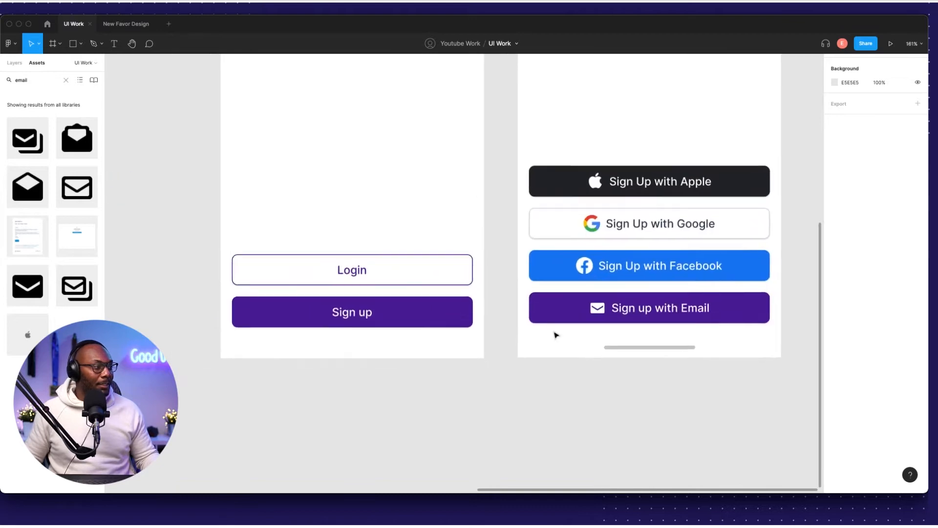
pyautogui.scroll(-5, 559, 339)
pyautogui.hscroll(-2, 549, 356)
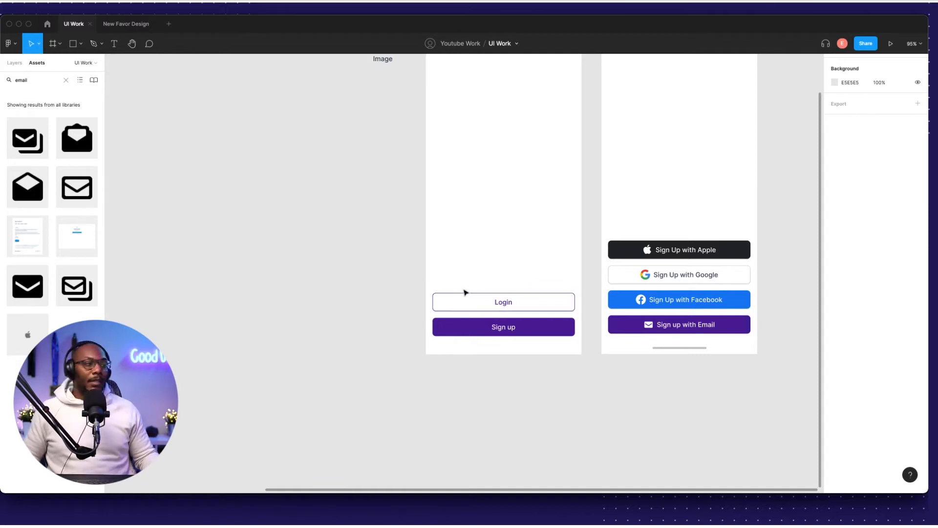
# Apply Strikethrough to the Buttons item in the to-do list via Type details.
pyautogui.scroll(4, 503, 309)
pyautogui.hscroll(4, 496, 314)
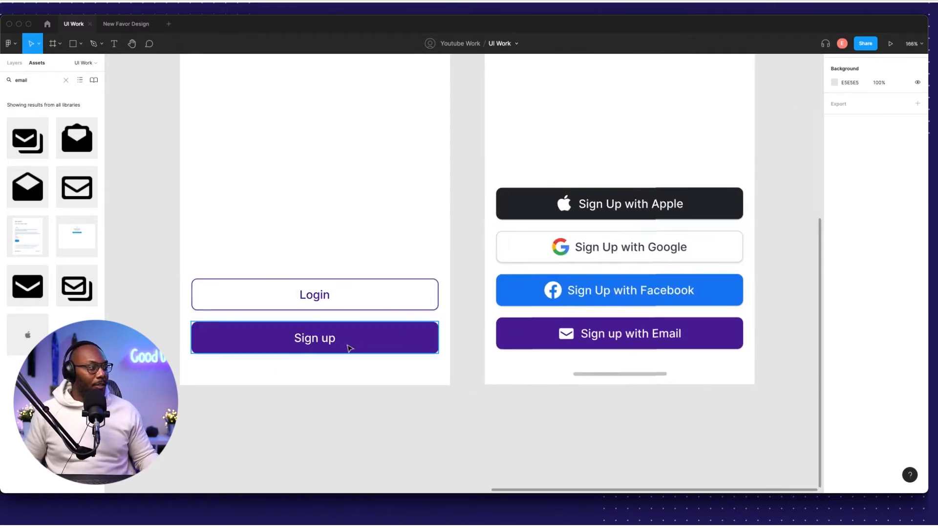
pyautogui.scroll(2, 484, 347)
pyautogui.hscroll(1, 489, 344)
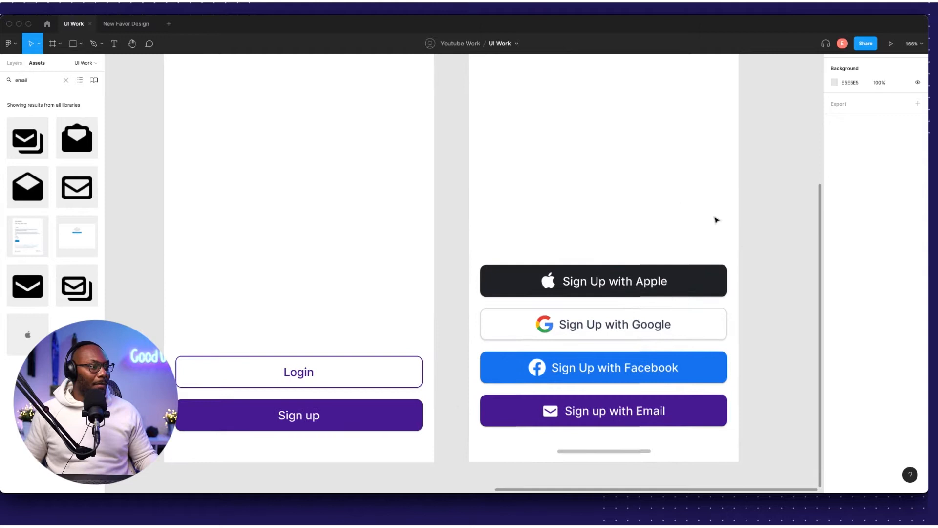
pyautogui.scroll(-4, 558, 299)
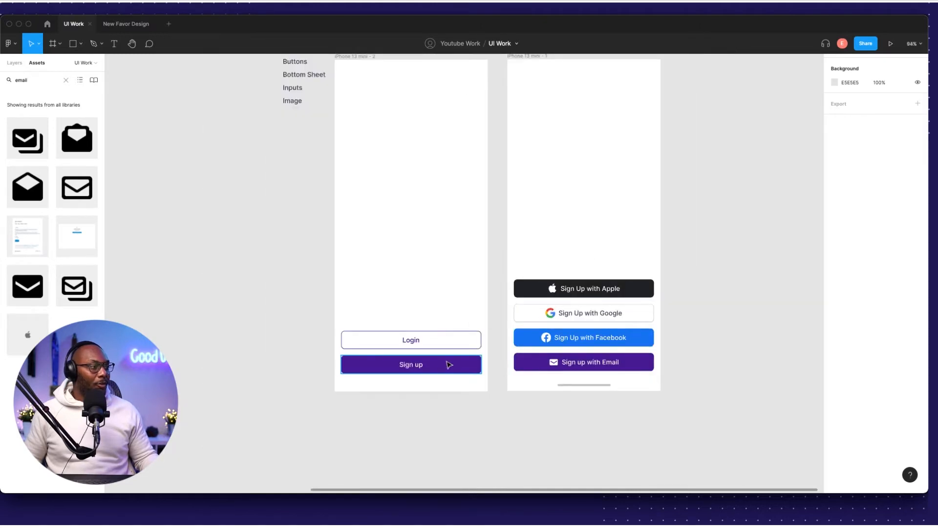
pyautogui.hscroll(-8, 358, 280)
pyautogui.scroll(2, 358, 280)
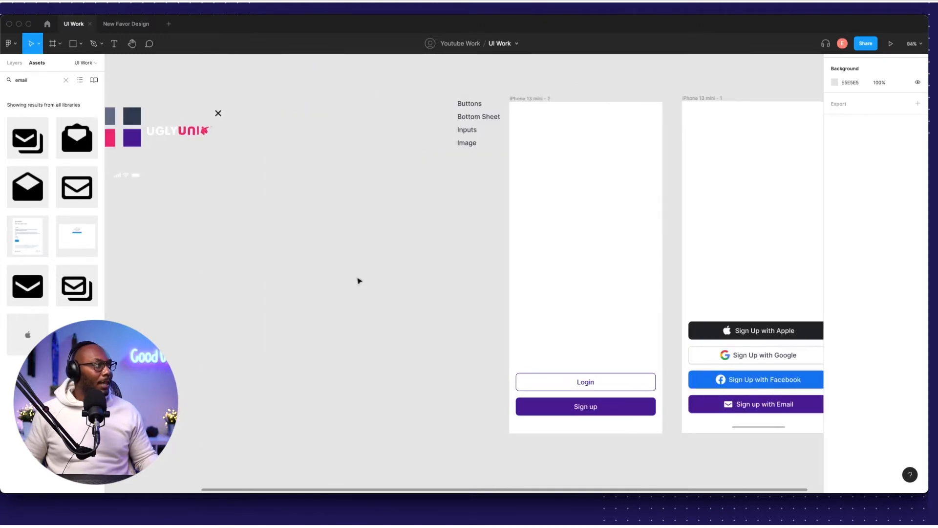
pyautogui.scroll(-4, 362, 280)
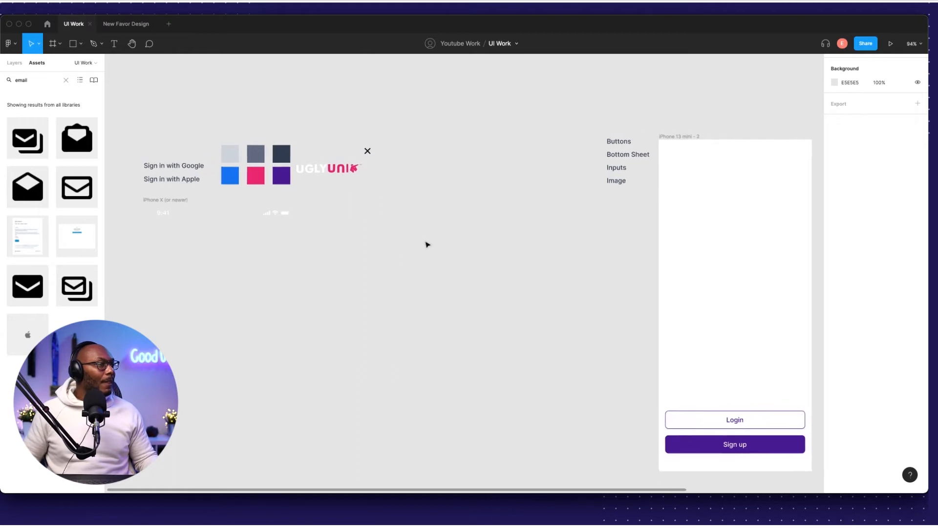
pyautogui.hscroll(5, 429, 237)
pyautogui.scroll(1, 439, 248)
pyautogui.scroll(6, 431, 206)
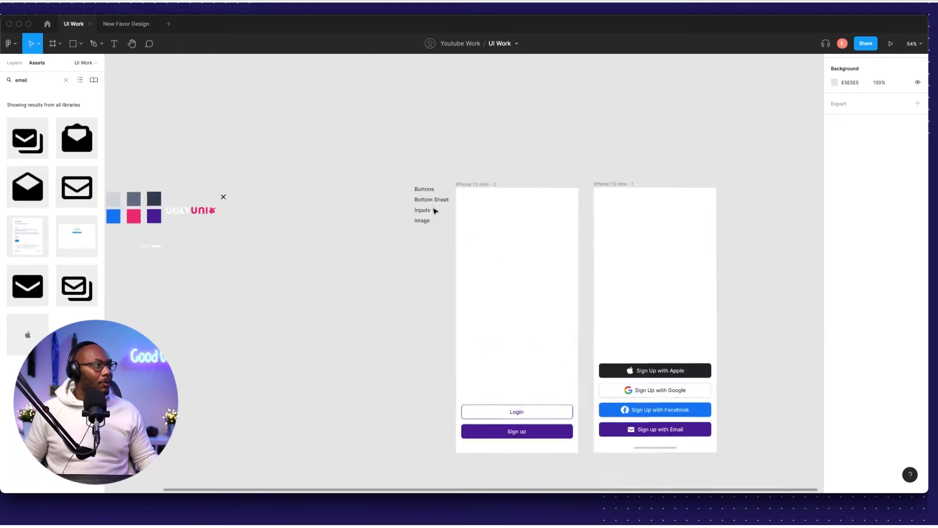
pyautogui.scroll(1, 426, 187)
pyautogui.click(424, 180)
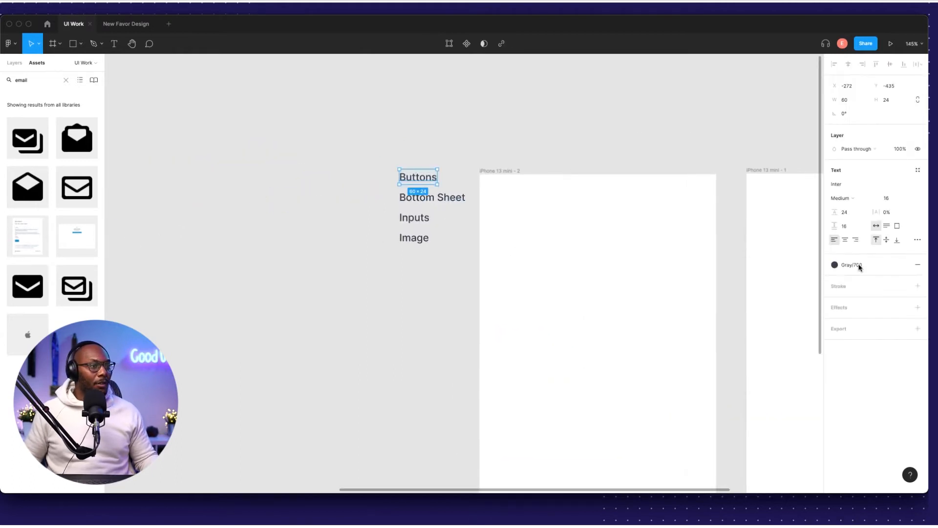
pyautogui.click(917, 240)
pyautogui.click(814, 330)
pyautogui.click(393, 266)
pyautogui.scroll(-5, 398, 303)
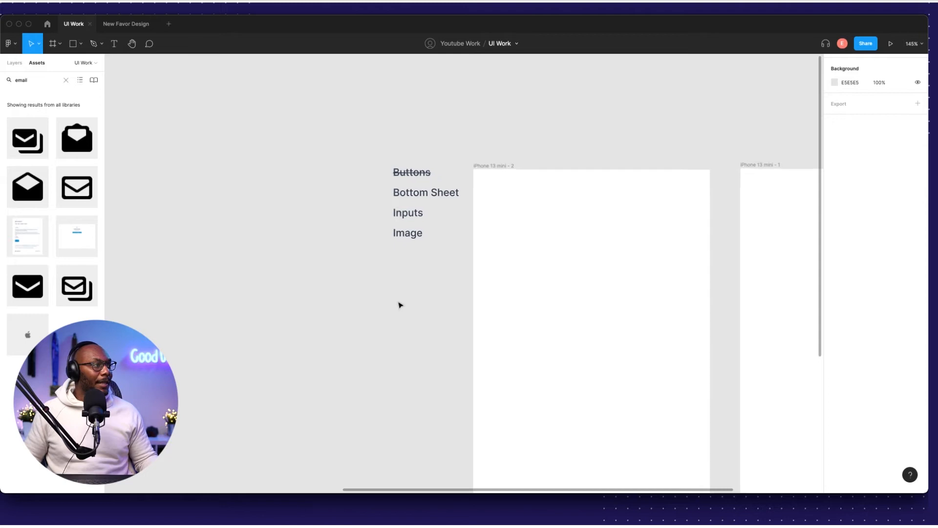
pyautogui.hscroll(2, 473, 324)
pyautogui.scroll(-1, 603, 305)
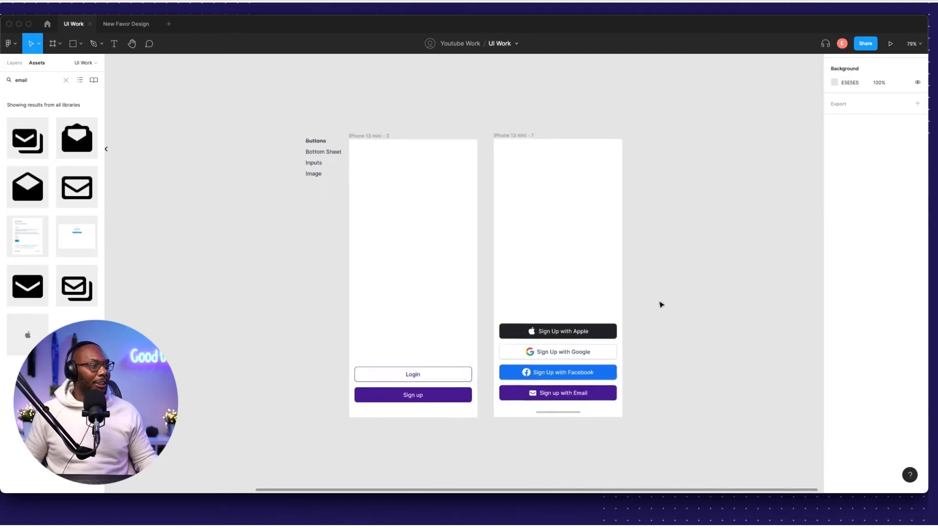
pyautogui.scroll(5, 603, 307)
pyautogui.scroll(-1, 535, 308)
# Draw a 375×146 grey rectangle with 14 px top-left and top-right corner radii.
pyautogui.press('r')
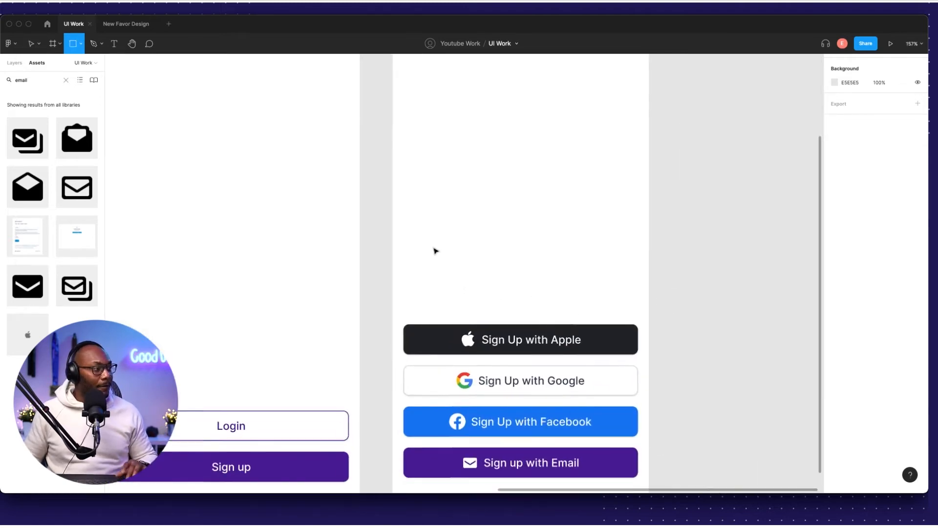
pyautogui.moveTo(398, 208); pyautogui.dragTo(649, 261)
pyautogui.moveTo(521, 260); pyautogui.dragTo(522, 307)
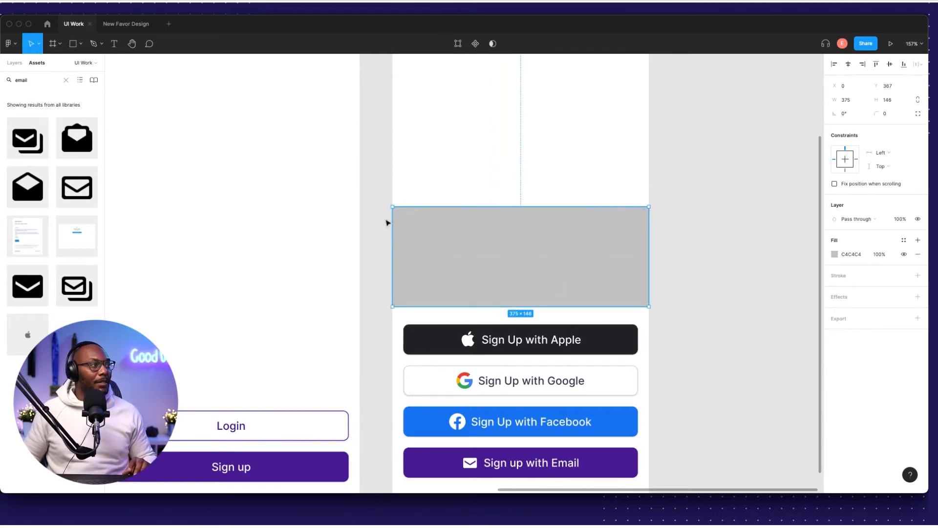
pyautogui.click(891, 118)
pyautogui.click(917, 114)
pyautogui.click(844, 128)
pyautogui.write('16')
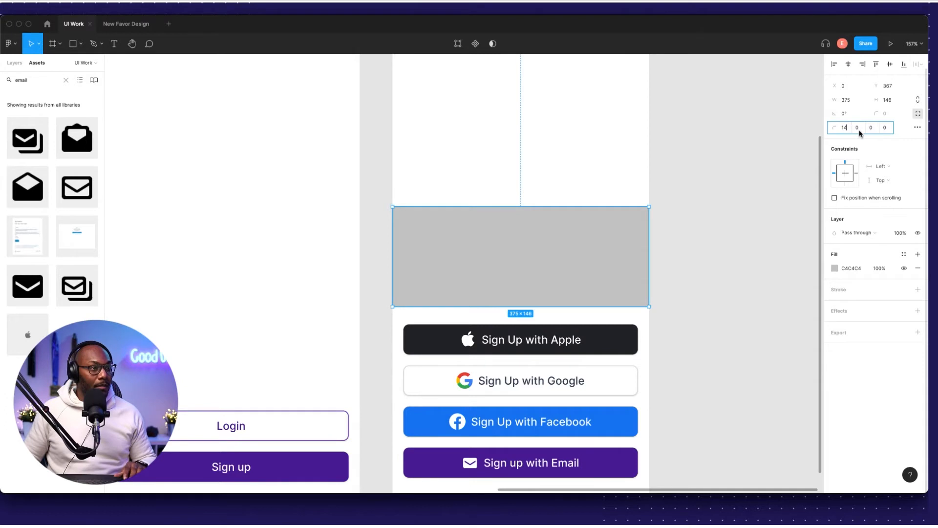
pyautogui.press('Tab')
pyautogui.write('14')
pyautogui.press('Return')
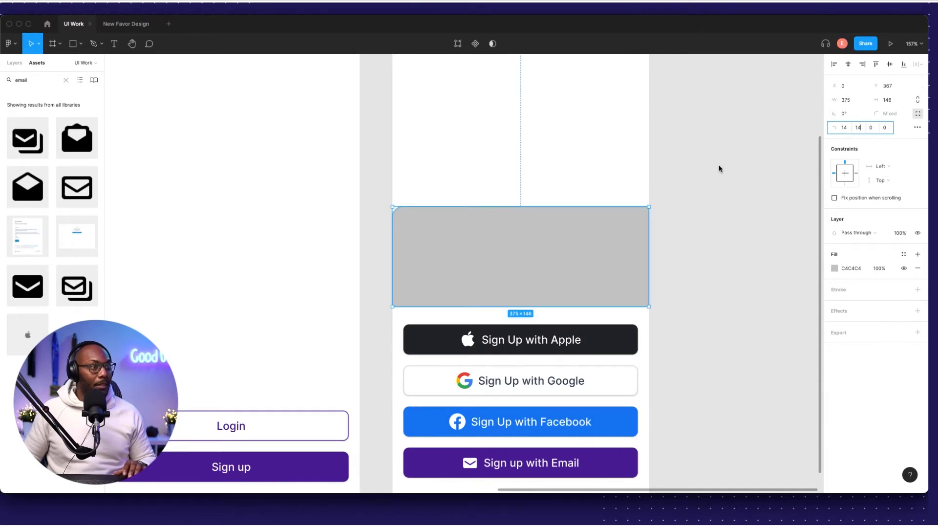
# Move the rounded rectangle down over the Apple button in the right frame.
pyautogui.click(685, 220)
pyautogui.click(570, 242)
pyautogui.scroll(-2, 669, 220)
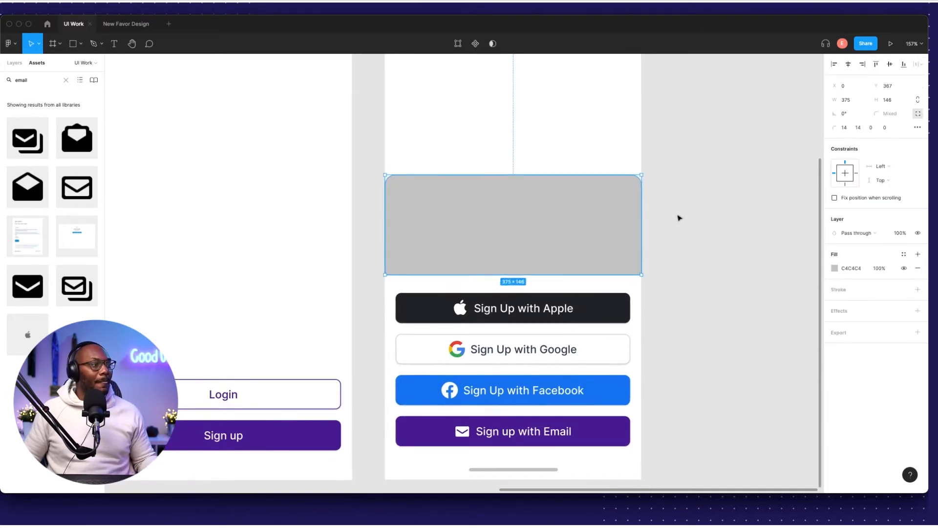
pyautogui.scroll(-3, 564, 254)
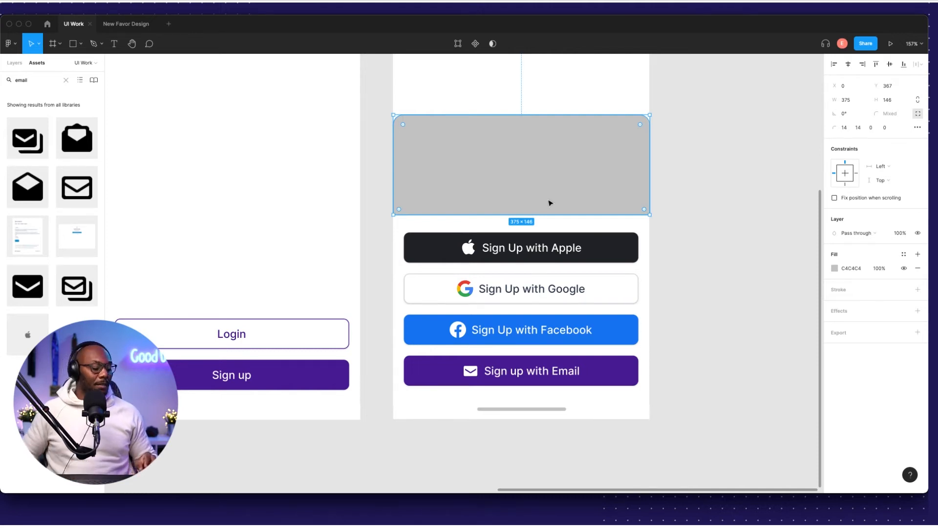
pyautogui.moveTo(400, 192); pyautogui.dragTo(518, 237)
# Return to the UI Work file and close the New Favor Design file.
pyautogui.press('shift+super+bracketleft')
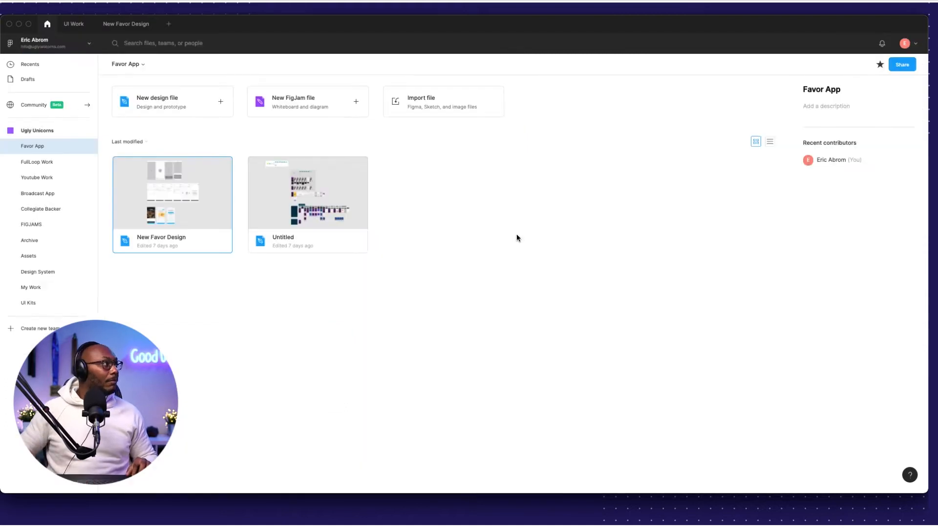
pyautogui.click(73, 24)
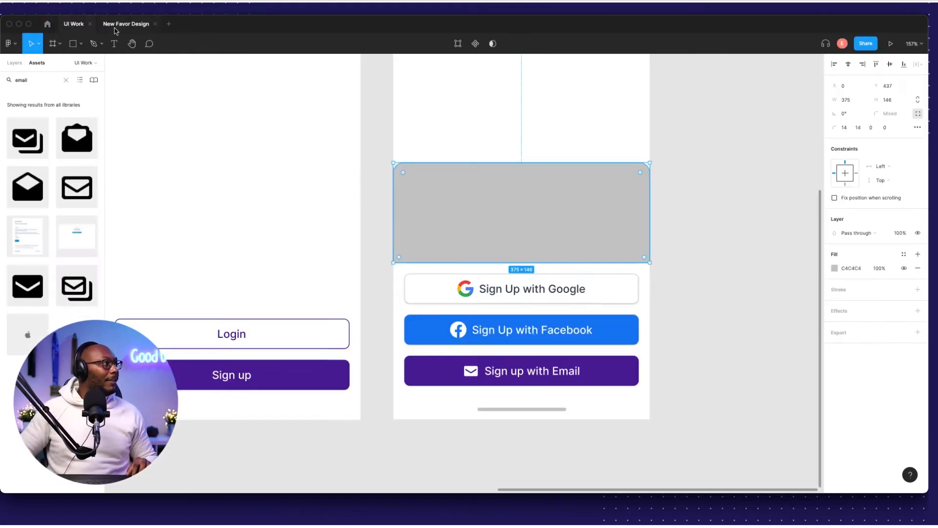
pyautogui.click(155, 24)
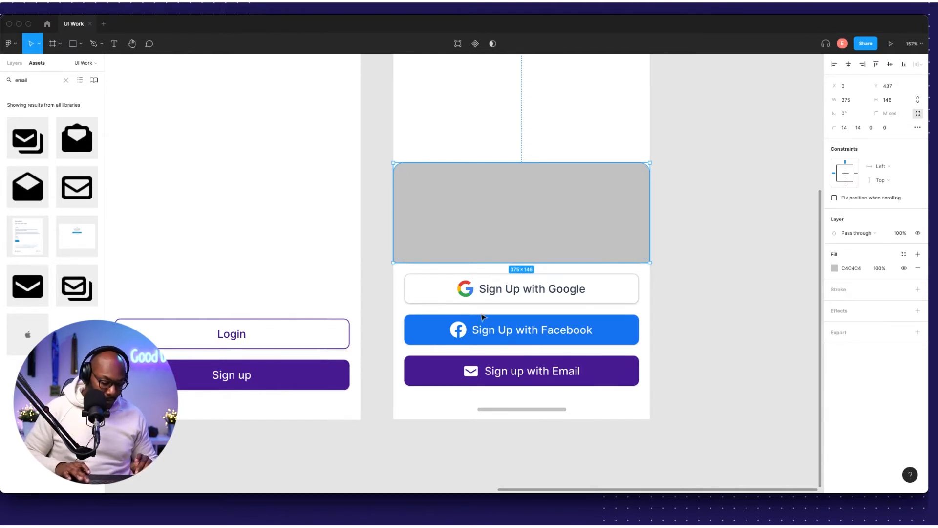
# Send the grey rectangle behind the sign-up buttons.
pyautogui.press('alt+super+bracketleft')
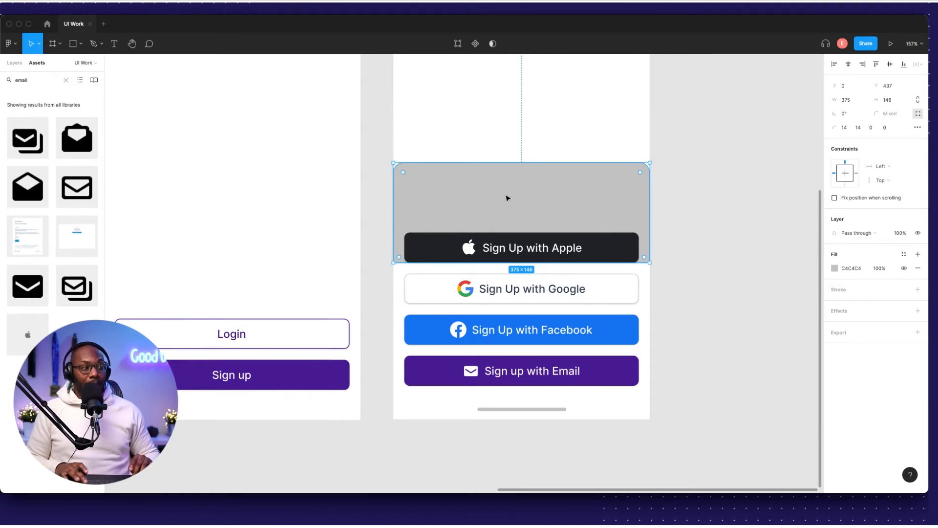
pyautogui.press('super+bracketright')
pyautogui.press('super+bracketleft')
pyautogui.press('super+bracketright')
pyautogui.press('super+bracketleft')
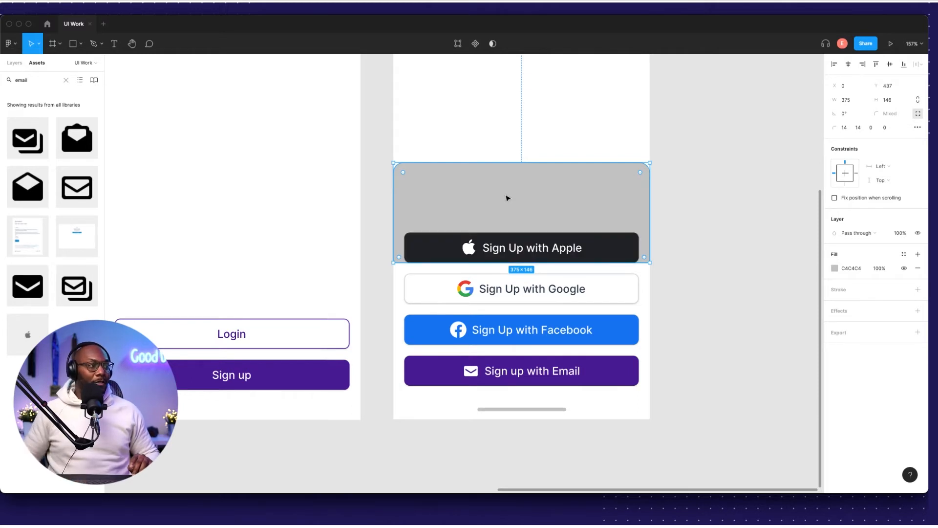
pyautogui.rightClick(503, 203)
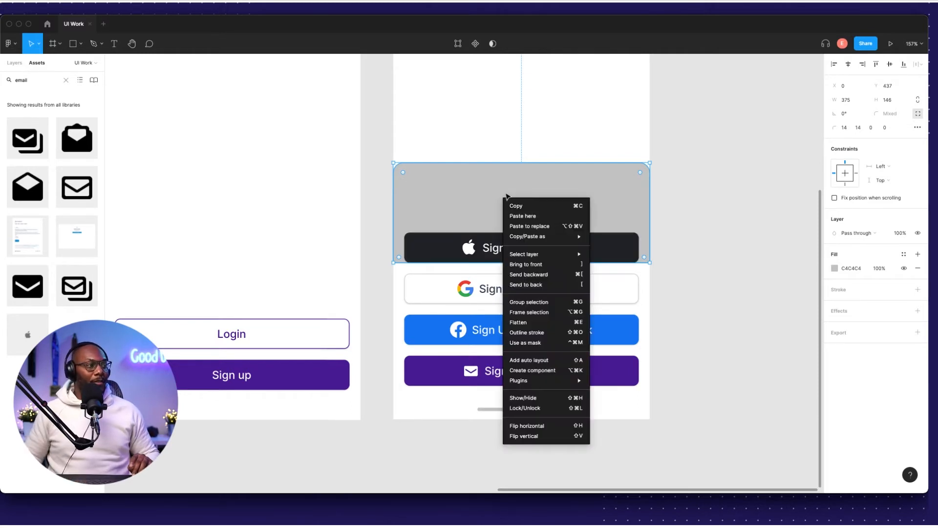
pyautogui.moveTo(542, 241)
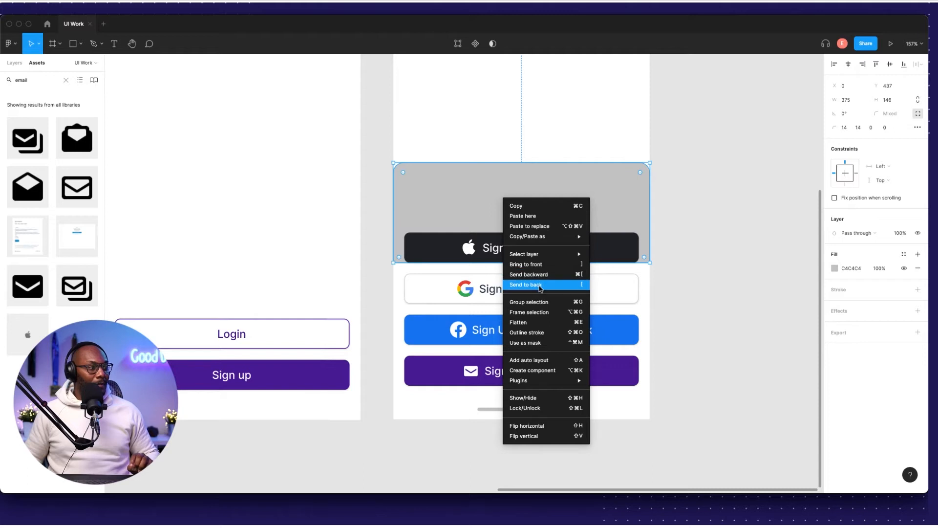
pyautogui.click(742, 267)
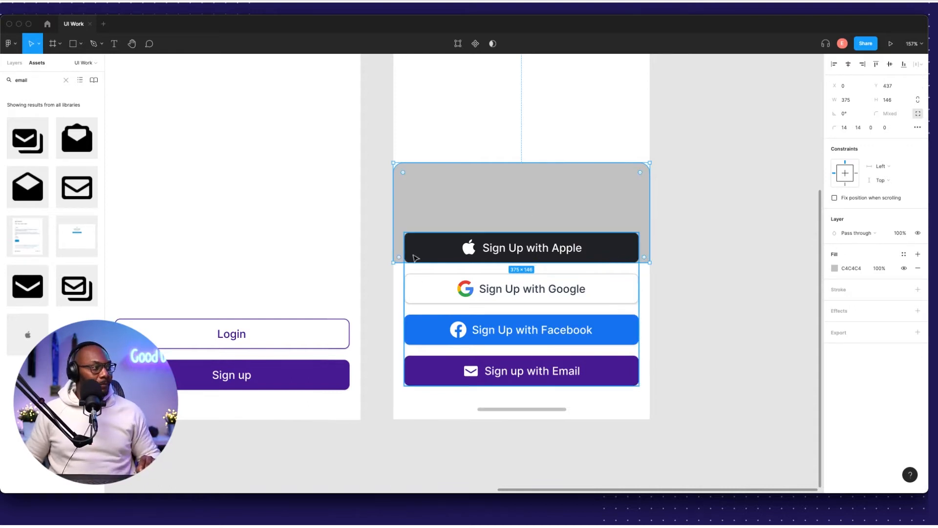
# Stretch the rectangle down past all four buttons and lower its top edge closer to them.
pyautogui.moveTo(399, 262); pyautogui.dragTo(403, 419)
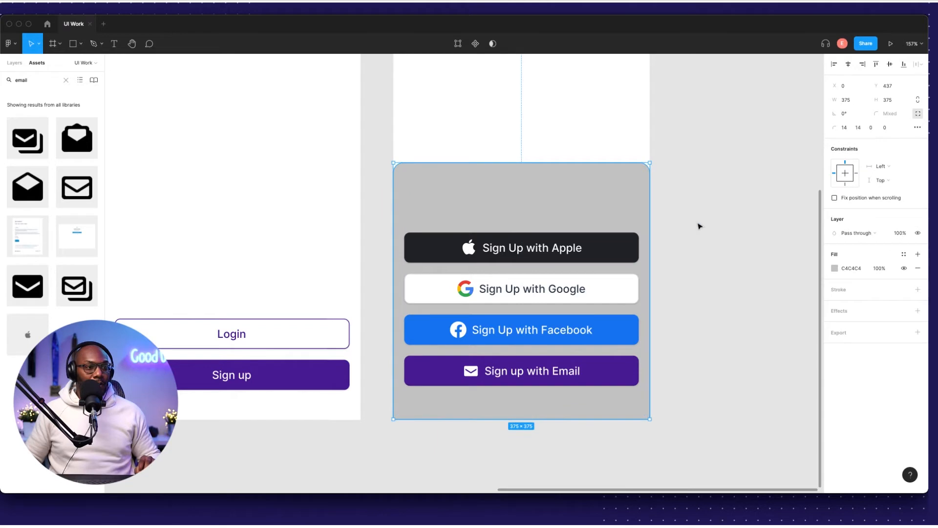
pyautogui.press('Escape')
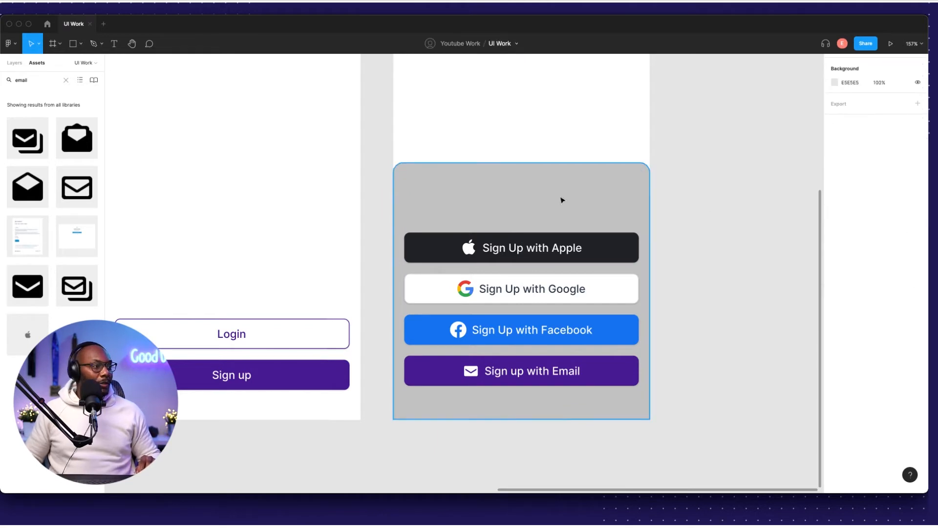
pyautogui.click(548, 178)
pyautogui.moveTo(538, 162); pyautogui.dragTo(534, 204)
pyautogui.press('Escape')
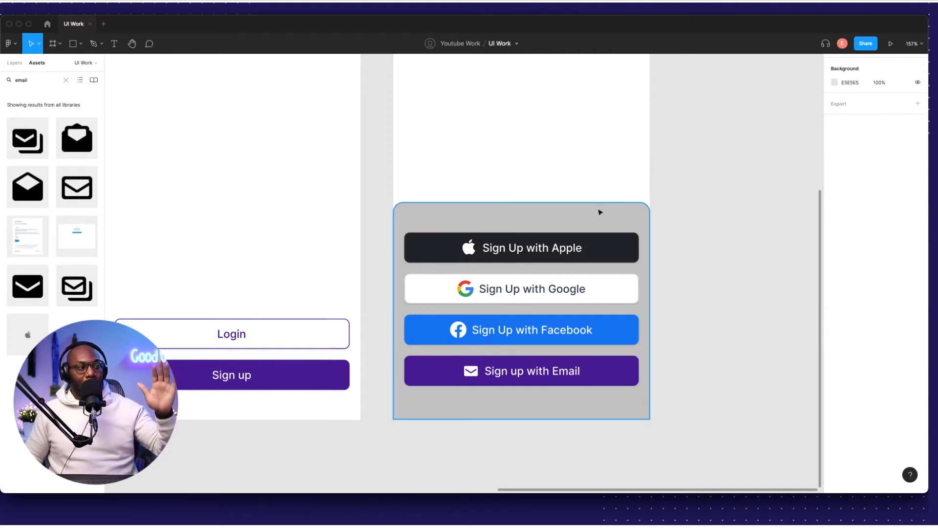
# Drag the 24×24 x icon from beside the UGLYUNI logo onto empty canvas next to the iPhone frames.
pyautogui.scroll(-5, 591, 238)
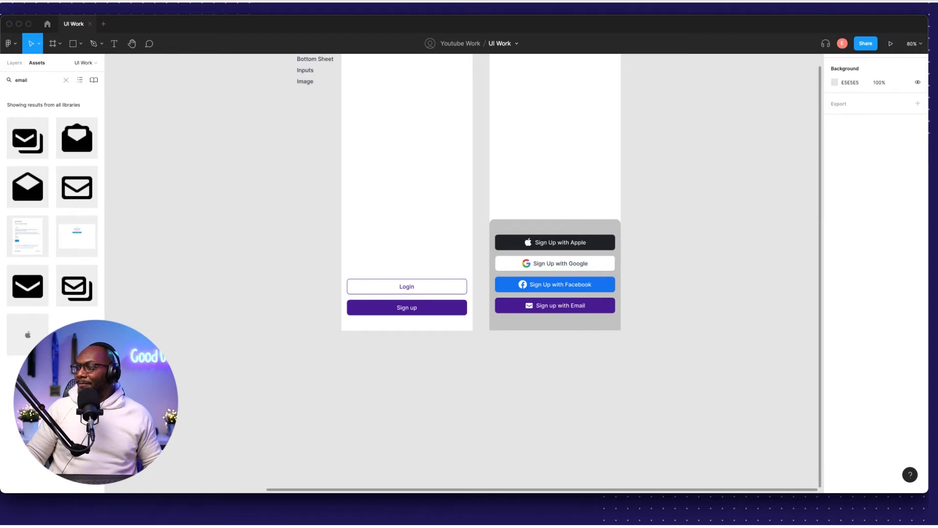
pyautogui.scroll(5, 645, 231)
pyautogui.scroll(-4, 616, 230)
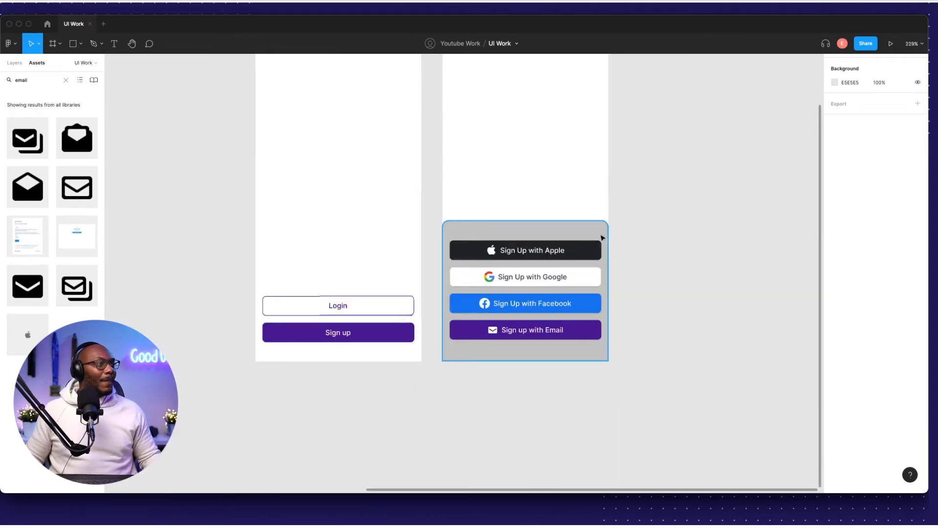
pyautogui.click(561, 232)
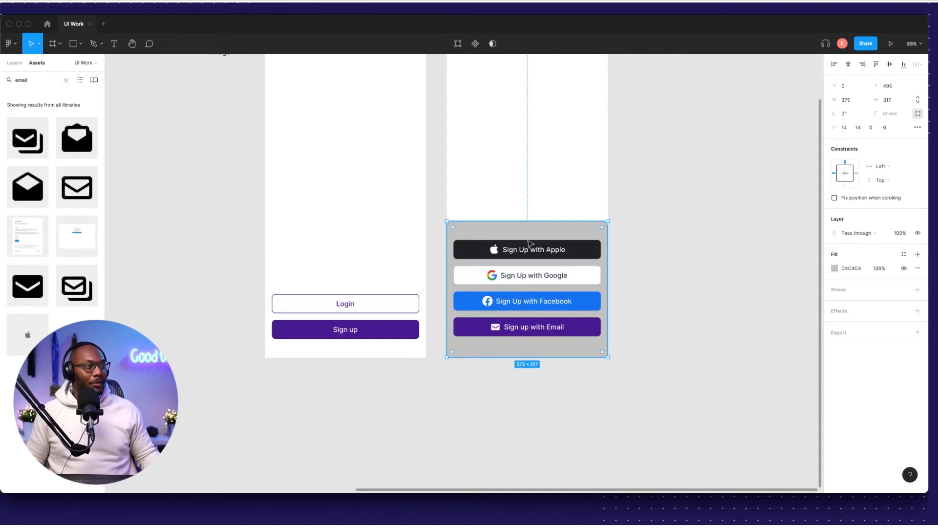
pyautogui.scroll(4, 342, 288)
pyautogui.hscroll(-8, 359, 273)
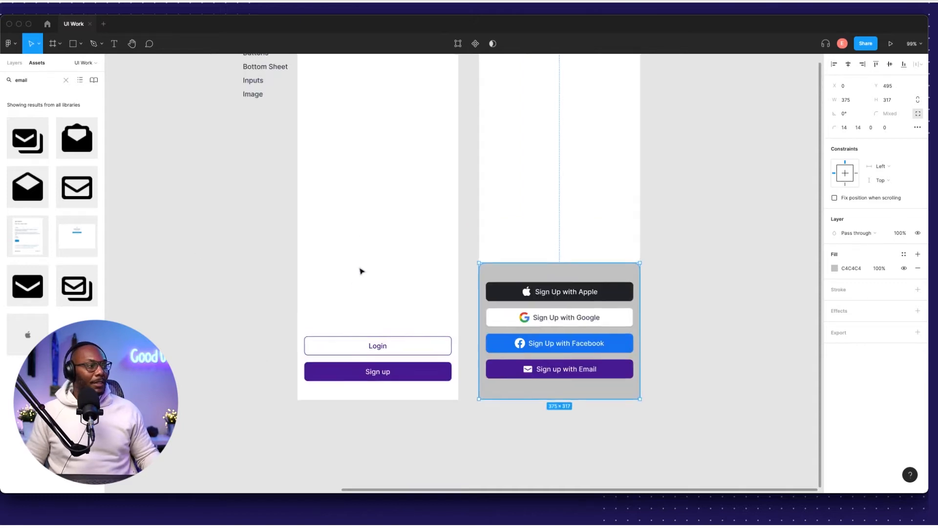
pyautogui.hscroll(-5, 352, 215)
pyautogui.scroll(1, 352, 215)
pyautogui.moveTo(325, 150); pyautogui.dragTo(542, 336)
pyautogui.hscroll(9, 489, 313)
pyautogui.click(321, 291)
pyautogui.scroll(5, 298, 249)
pyautogui.scroll(-5, 300, 265)
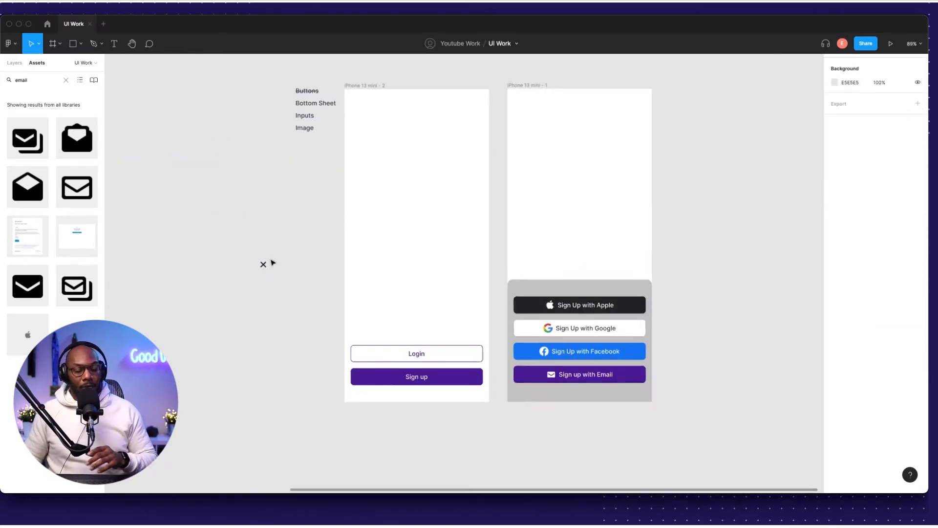
# Drop the x icon into the grey card's top-right corner, nudging it two pixels left and two down.
pyautogui.moveTo(267, 267); pyautogui.dragTo(623, 262)
pyautogui.scroll(8, 632, 266)
pyautogui.moveTo(498, 225); pyautogui.dragTo(572, 320)
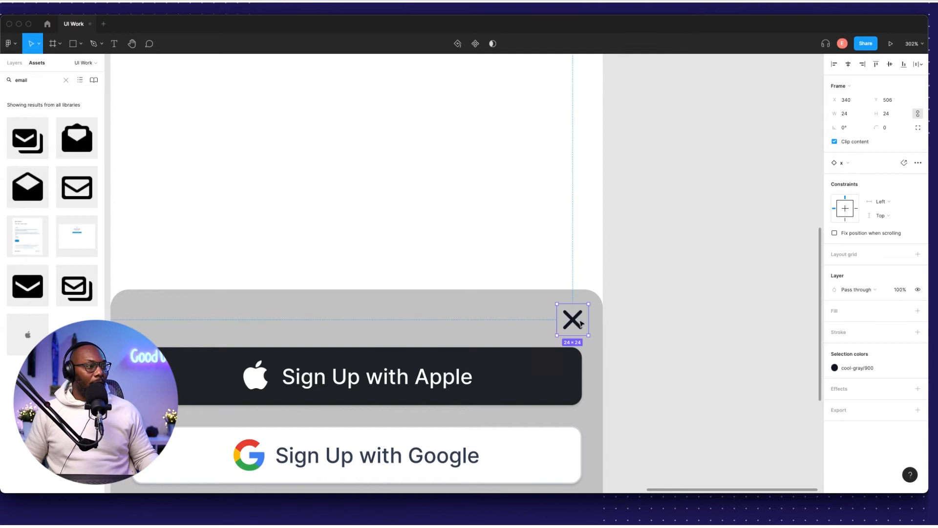
pyautogui.scroll(5, 574, 322)
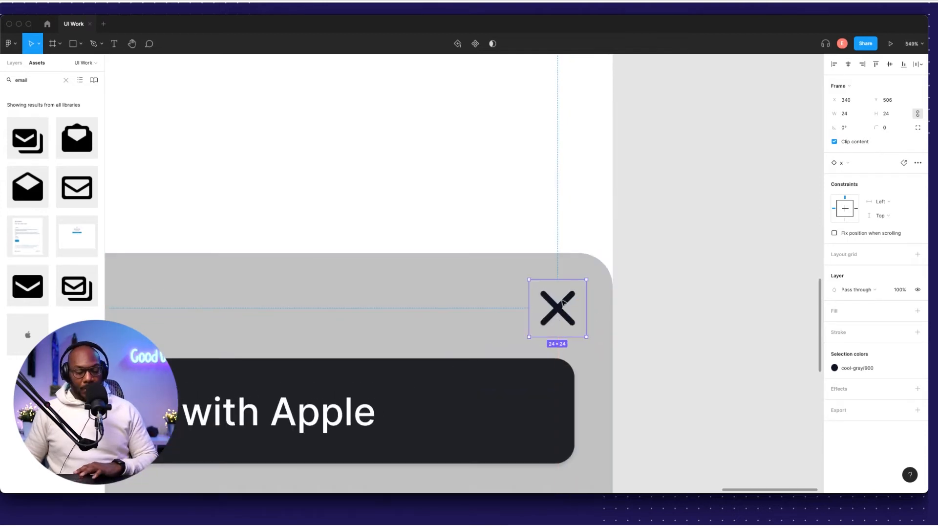
pyautogui.press('Left')
pyautogui.press('Left')
pyautogui.press('Left')
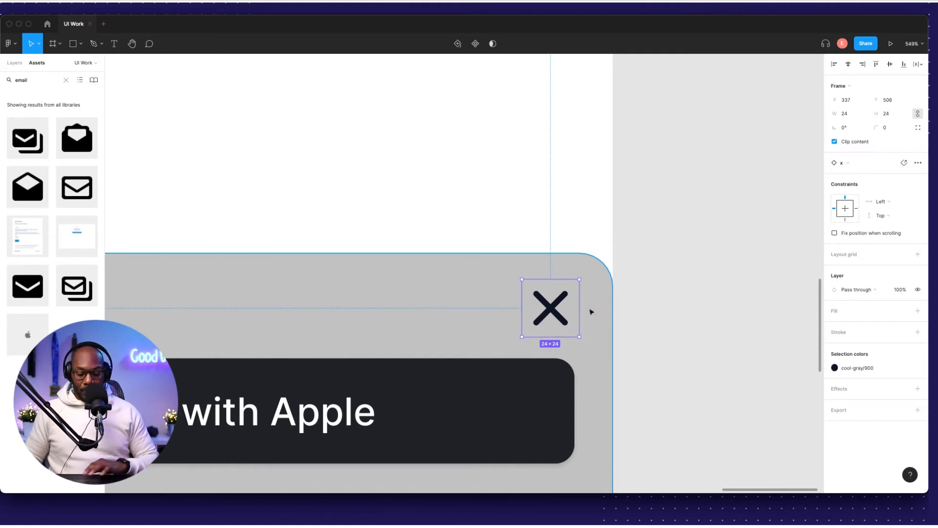
pyautogui.press('Left')
pyautogui.press('Left')
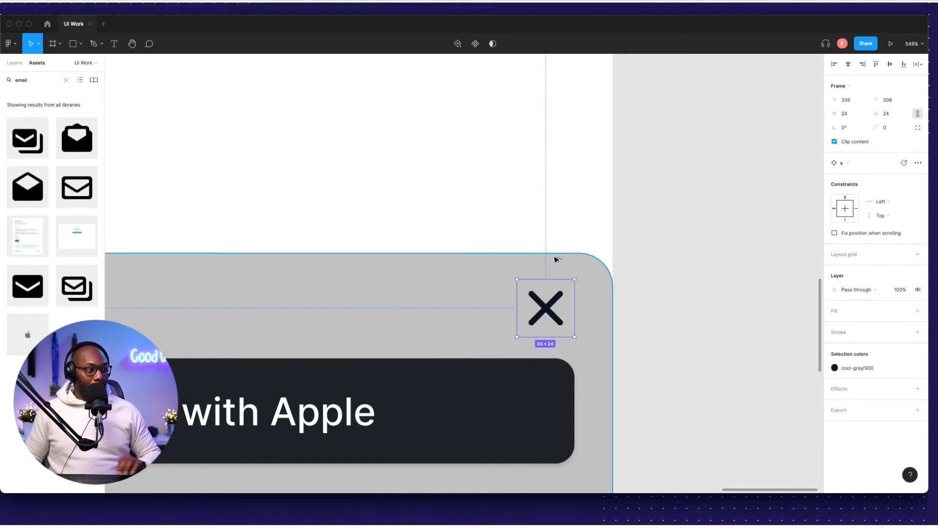
pyautogui.press('Down')
pyautogui.press('Down')
pyautogui.press('Down')
pyautogui.press('Down')
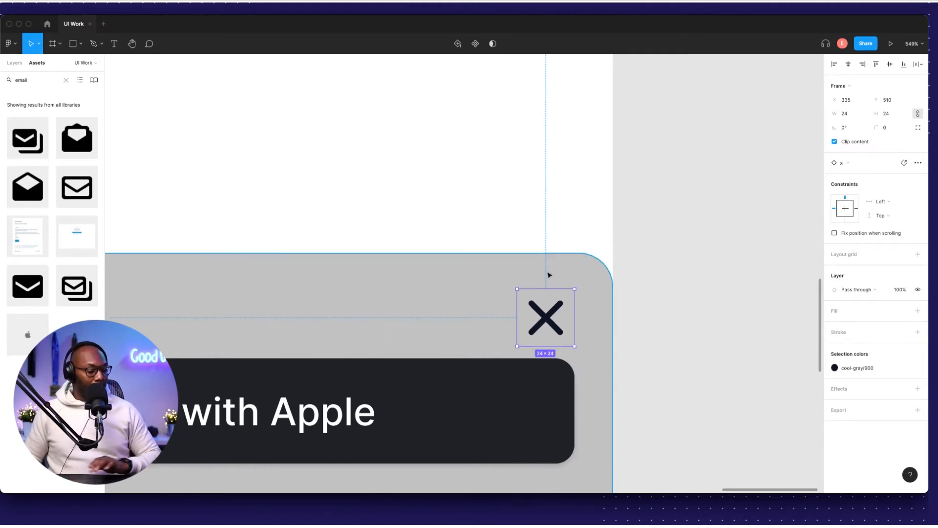
pyautogui.press('Down')
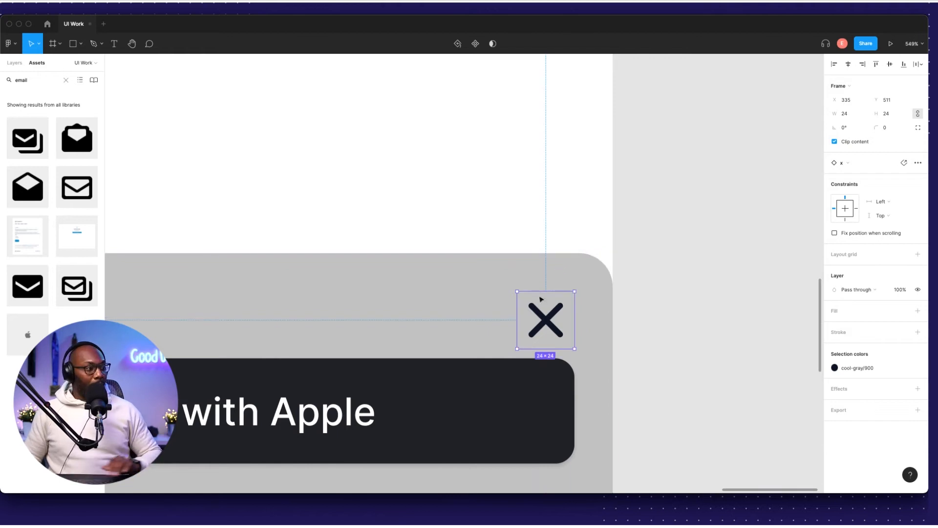
# Try moving the grey card and close icon up together, then undo that move.
pyautogui.scroll(-5, 562, 288)
pyautogui.hscroll(-2, 577, 293)
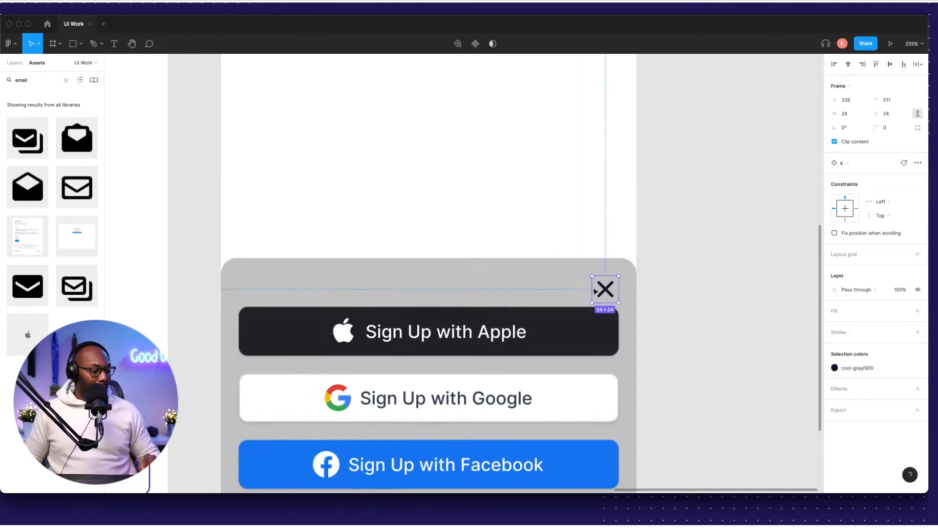
pyautogui.keyDown('shift'); pyautogui.click(537, 291); pyautogui.keyUp('shift')
pyautogui.moveTo(537, 290); pyautogui.dragTo(536, 274)
pyautogui.click(681, 278)
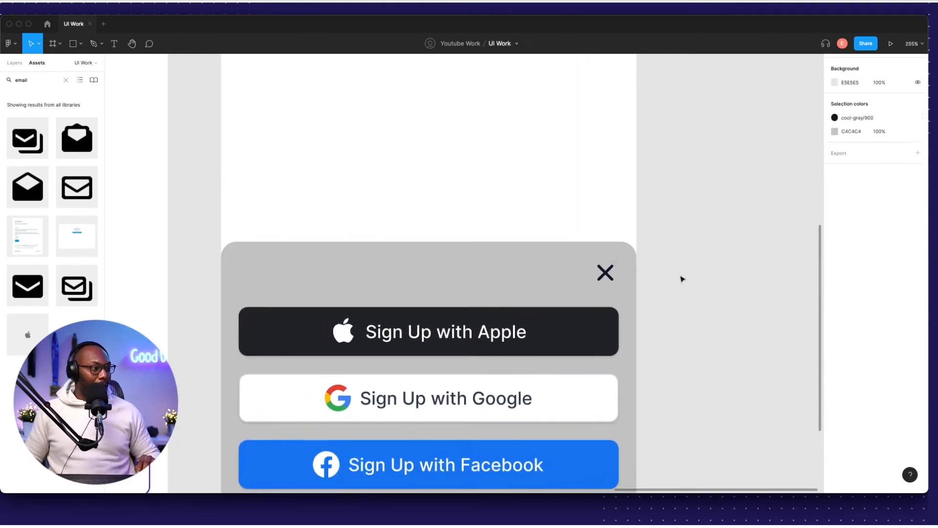
pyautogui.click(602, 279)
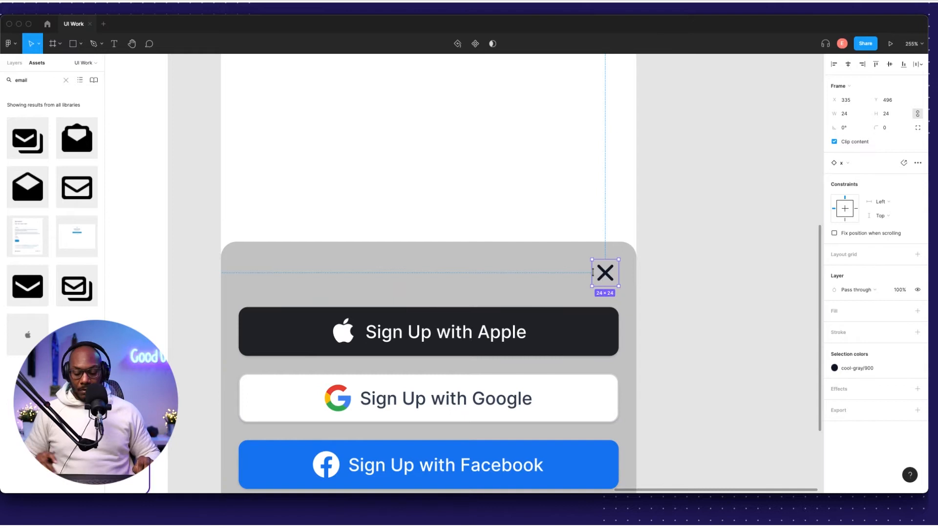
pyautogui.moveTo(577, 225); pyautogui.dragTo(598, 287)
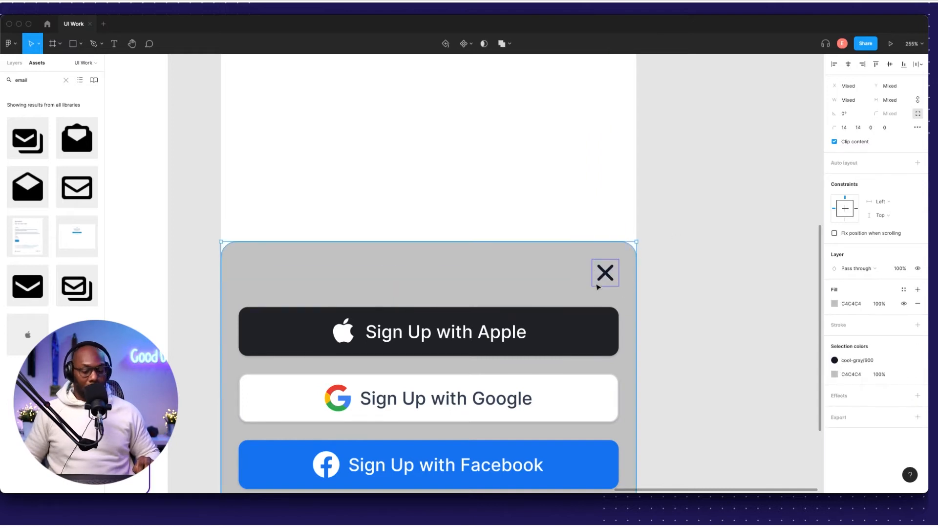
pyautogui.hotkey('ctrl', 'z')
# Nudge the card down and the close icon down 3 px, then check its edge spacing with Alt.
pyautogui.press('Down')
pyautogui.press('Down')
pyautogui.press('Down')
pyautogui.press('Down')
pyautogui.click(605, 263)
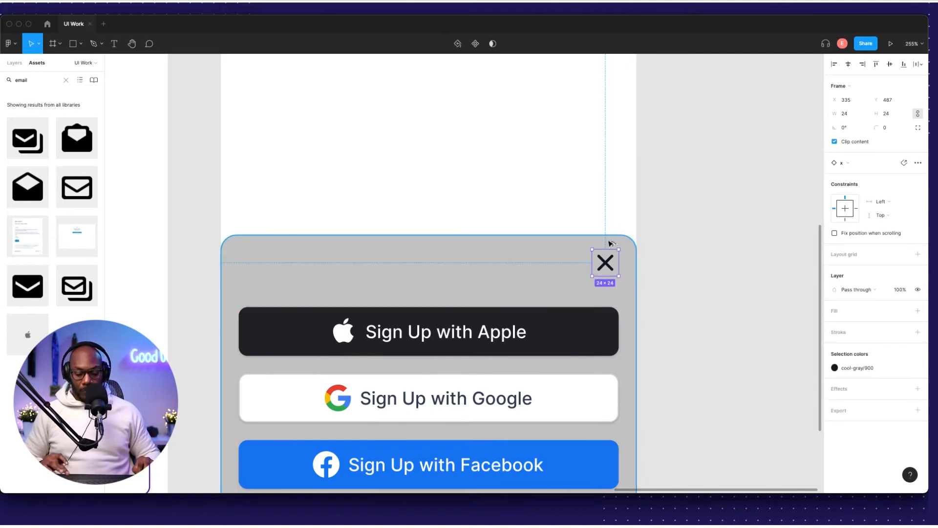
pyautogui.press('Down')
pyautogui.press('Down')
pyautogui.press('Down')
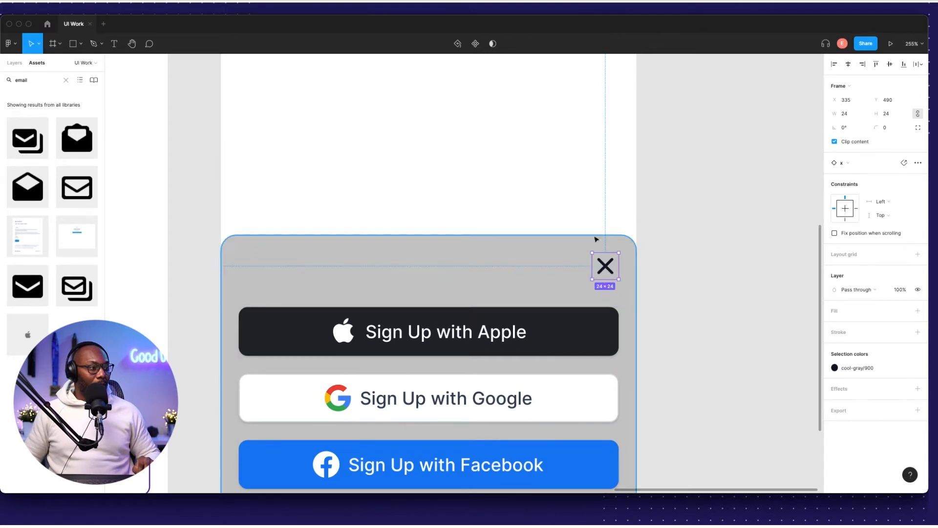
pyautogui.keyDown('shift'); pyautogui.click(606, 252); pyautogui.keyUp('shift')
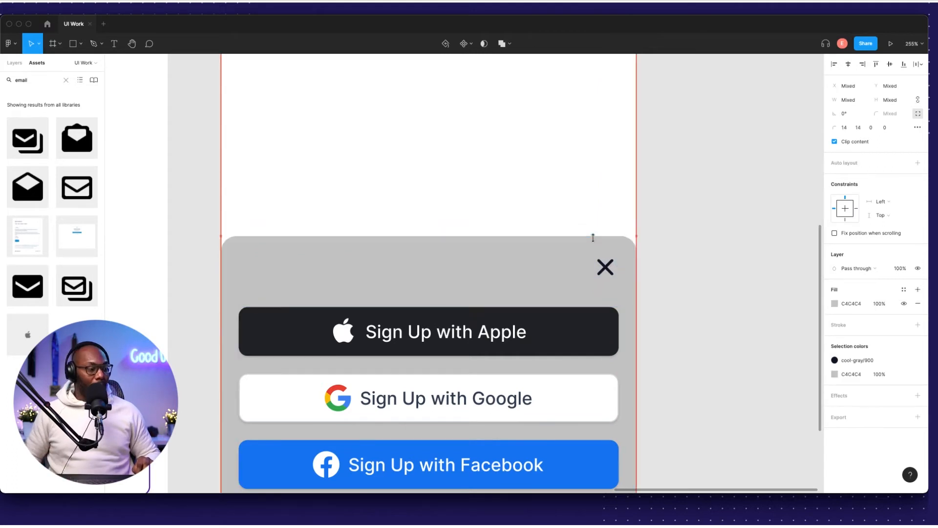
pyautogui.press('Escape')
pyautogui.moveTo(585, 223); pyautogui.dragTo(622, 301)
pyautogui.press('alt')
pyautogui.keyDown('shift'); pyautogui.click(590, 322); pyautogui.keyUp('shift')
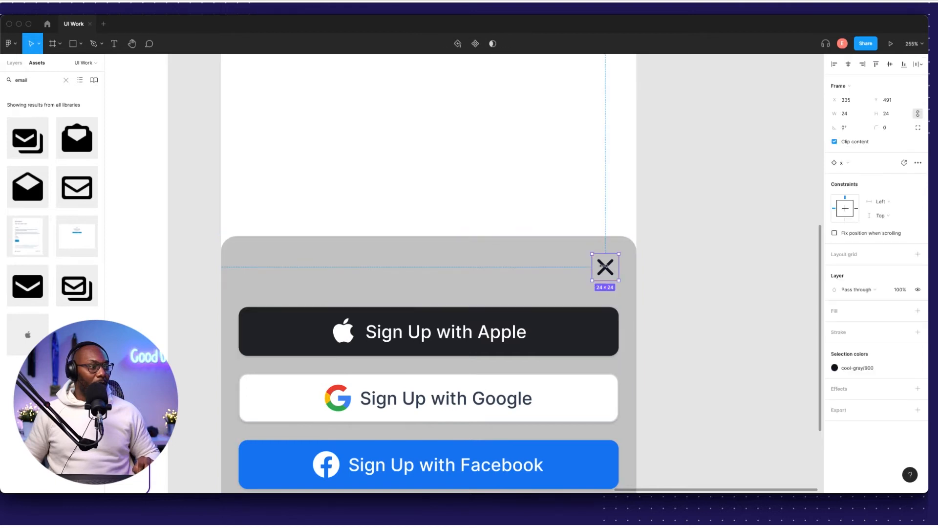
pyautogui.press('Escape')
pyautogui.scroll(-5, 645, 262)
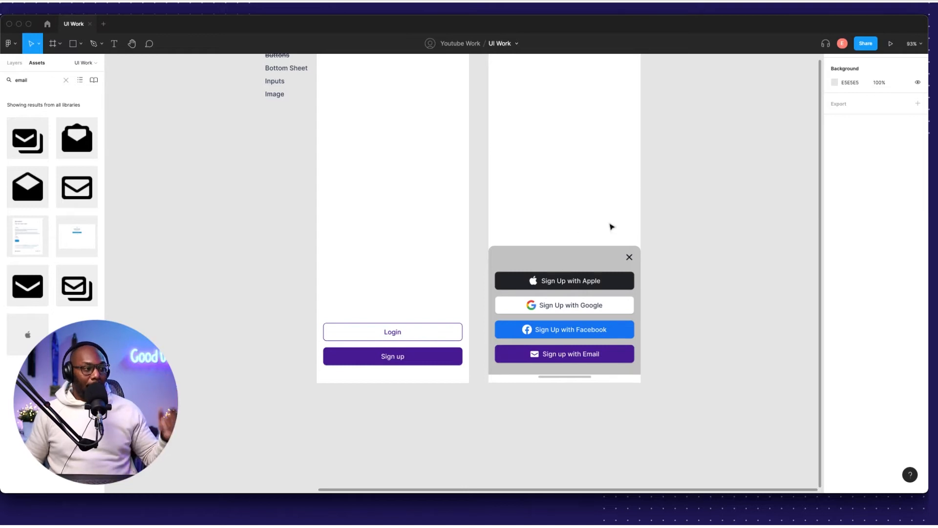
# Move the Image label into the right phone frame and retype it as 'Sign up with dees'.
pyautogui.scroll(3, 352, 193)
pyautogui.hscroll(-2, 352, 193)
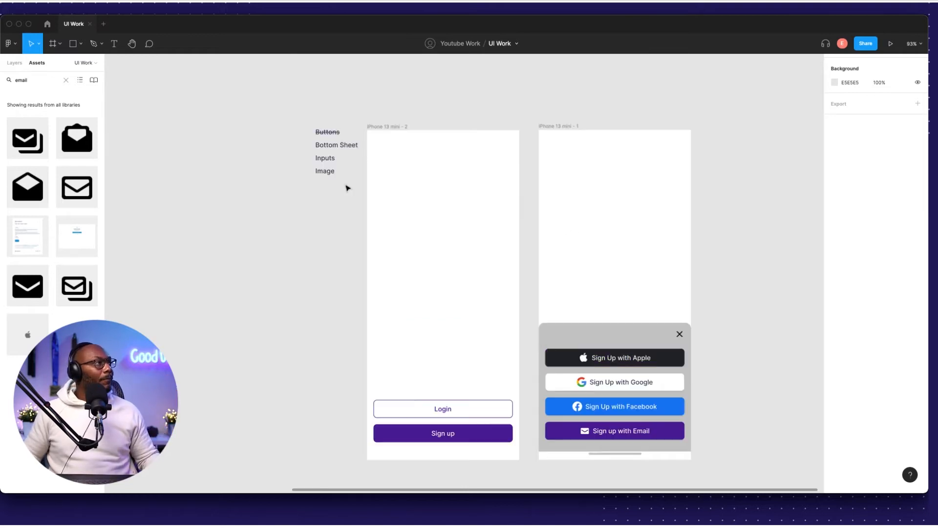
pyautogui.scroll(-1, 322, 151)
pyautogui.click(317, 147)
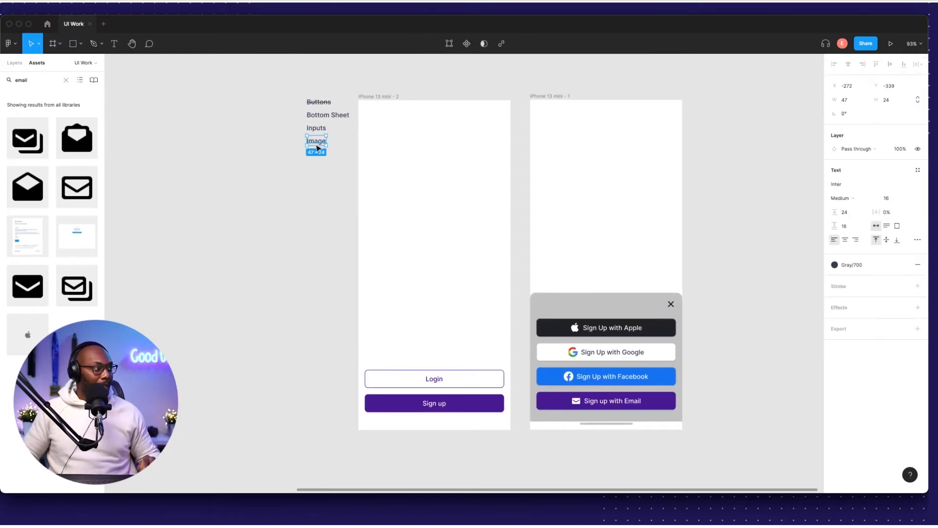
pyautogui.moveTo(317, 146); pyautogui.dragTo(606, 281)
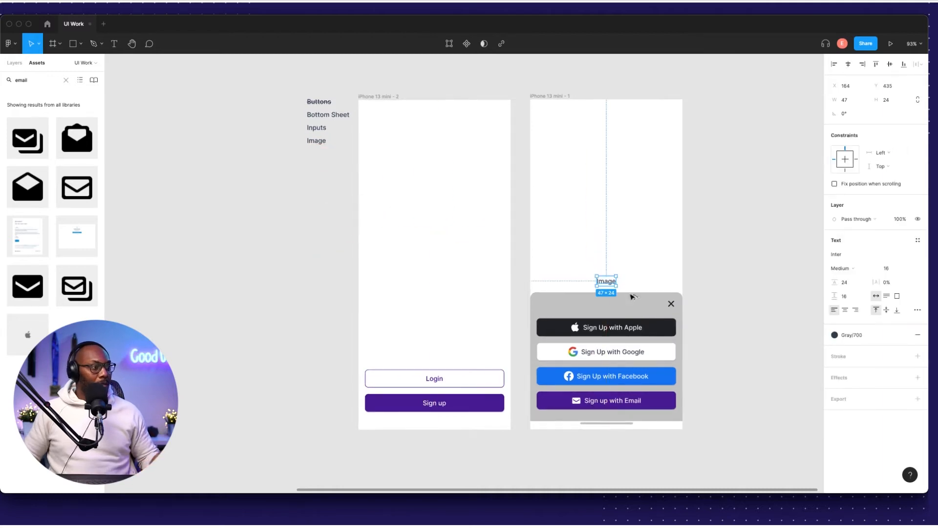
pyautogui.scroll(5, 605, 283)
pyautogui.doubleClick(606, 283)
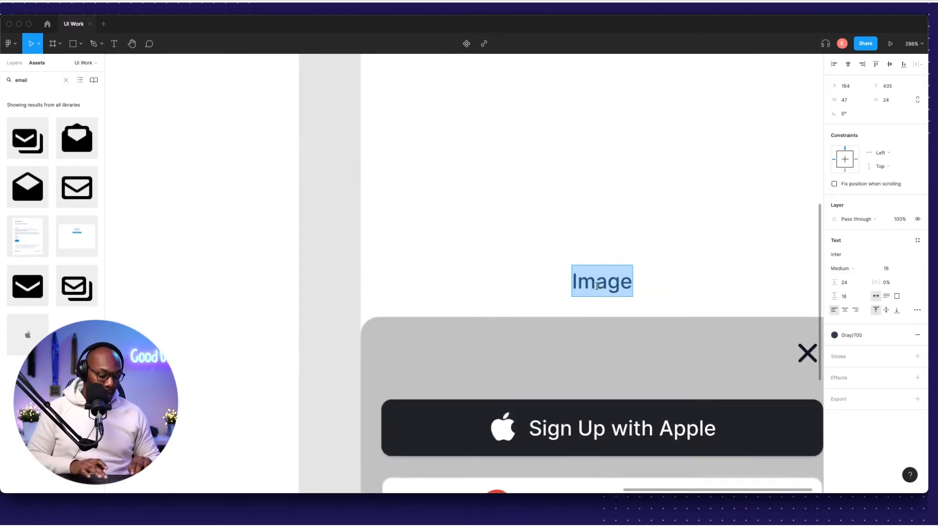
pyautogui.write('Sign up')
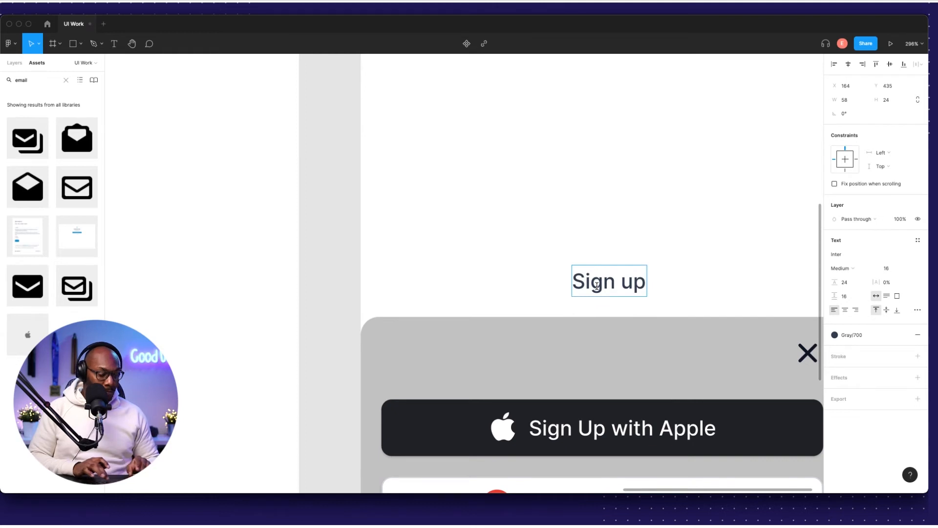
pyautogui.write(' with')
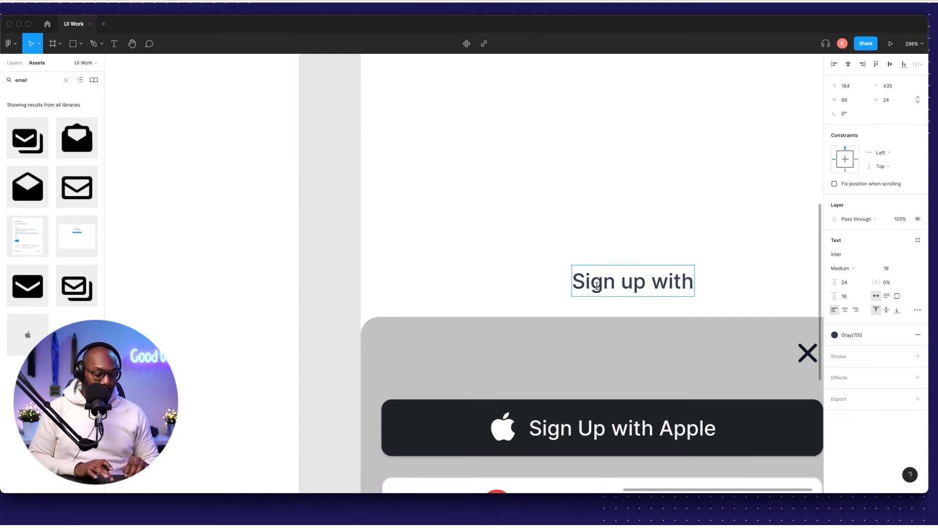
pyautogui.write(' dee')
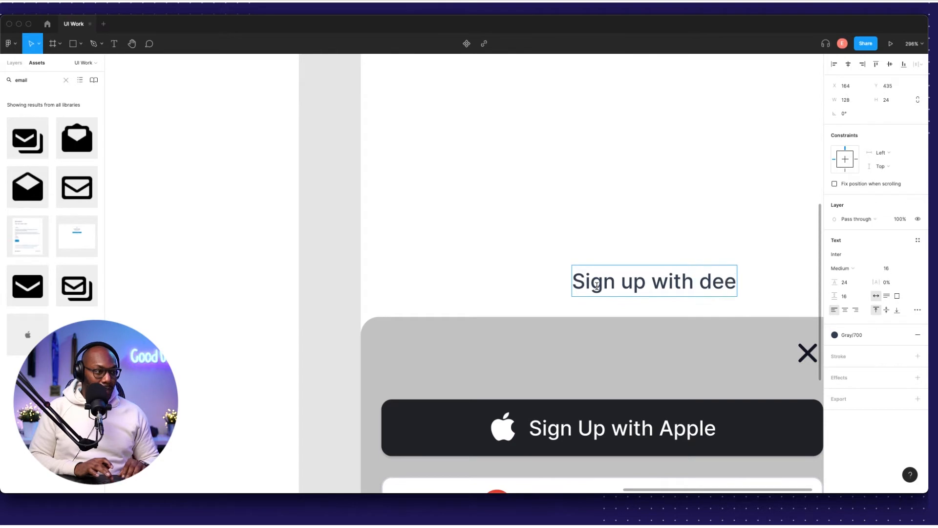
pyautogui.write(' here')
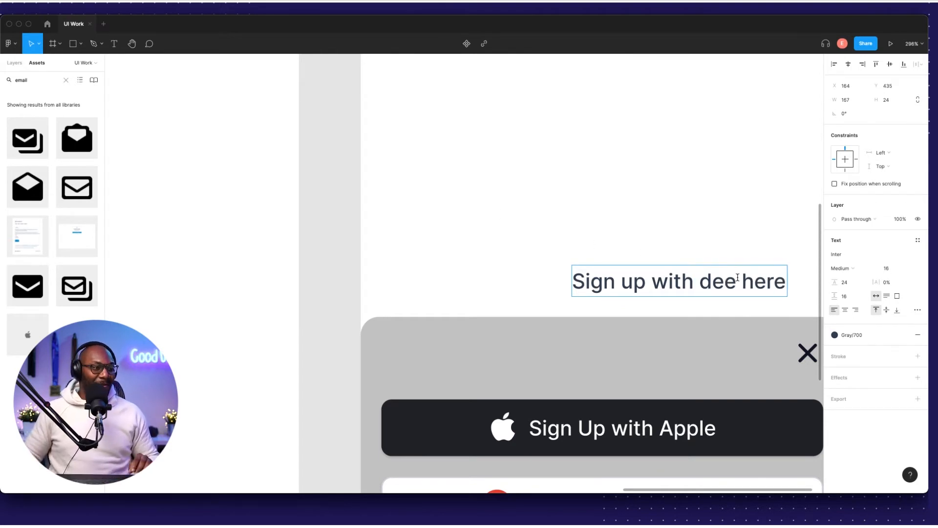
pyautogui.moveTo(735, 282); pyautogui.dragTo(822, 292)
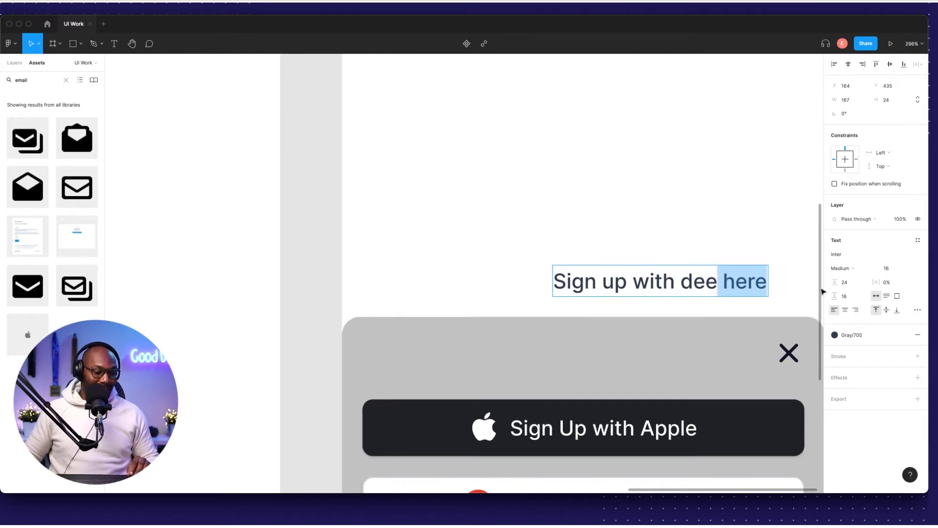
pyautogui.write('s')
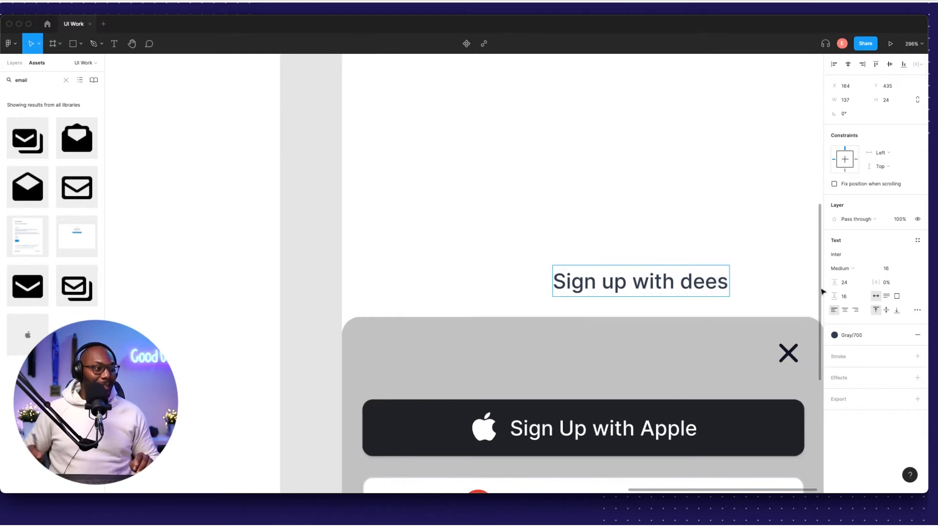
pyautogui.press('Escape')
# Give the heading middle vertical alignment and shift it to the frame's horizontal centre.
pyautogui.scroll(-5, 642, 273)
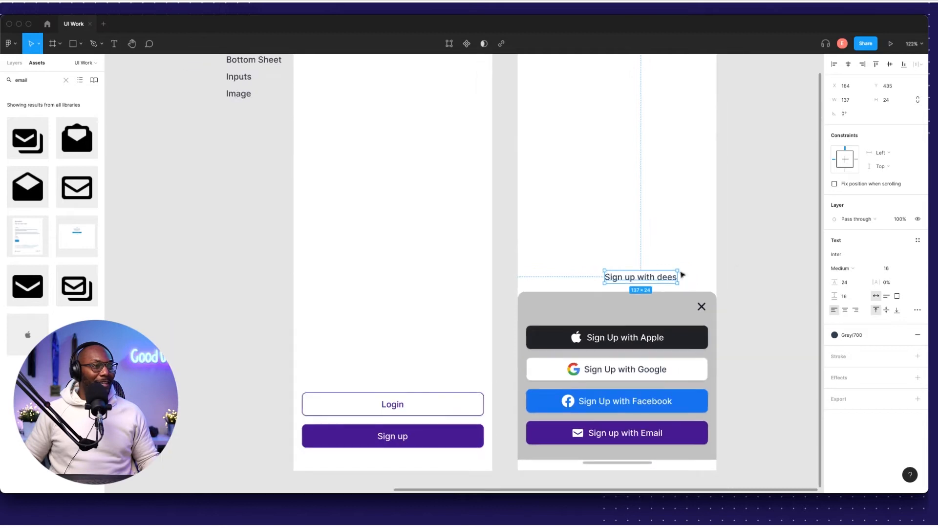
pyautogui.click(886, 311)
pyautogui.click(719, 250)
pyautogui.click(657, 279)
pyautogui.click(762, 203)
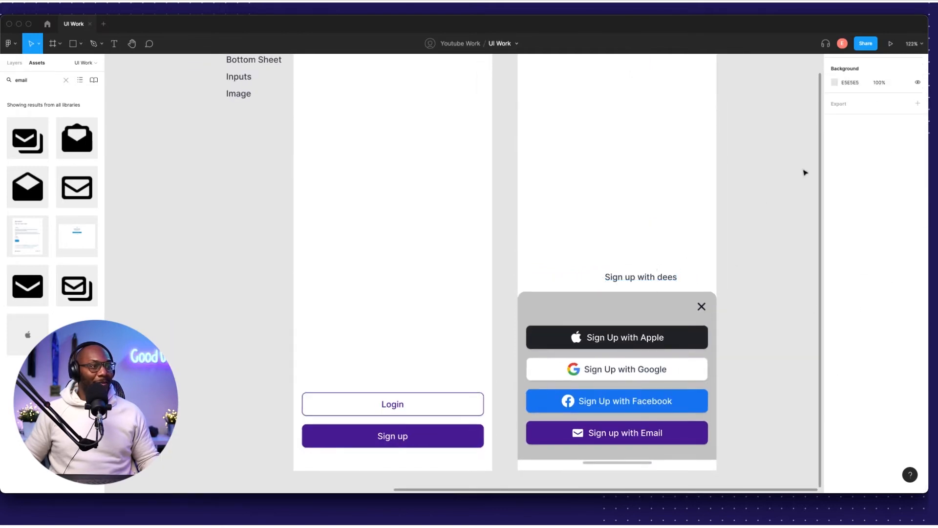
pyautogui.click(662, 278)
pyautogui.moveTo(661, 278); pyautogui.dragTo(641, 280)
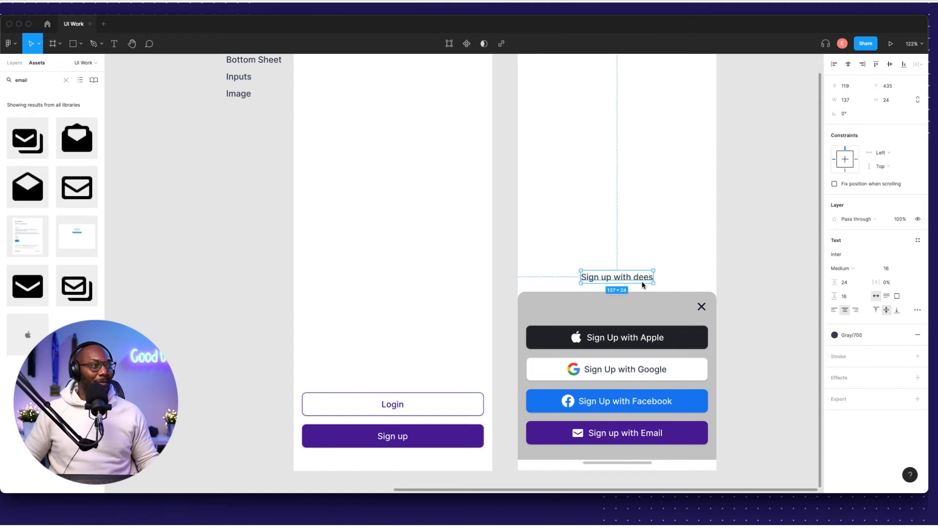
# Place the heading at the sheet's top, level with the close X and centred horizontally.
pyautogui.hscroll(2, 641, 281)
pyautogui.scroll(5, 612, 301)
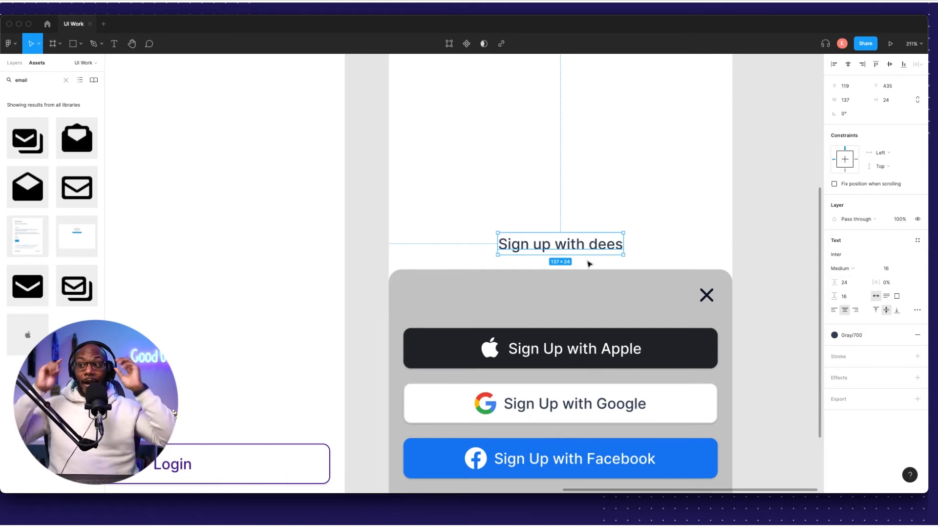
pyautogui.hscroll(2, 584, 243)
pyautogui.scroll(-1, 584, 243)
pyautogui.moveTo(572, 236); pyautogui.dragTo(588, 280)
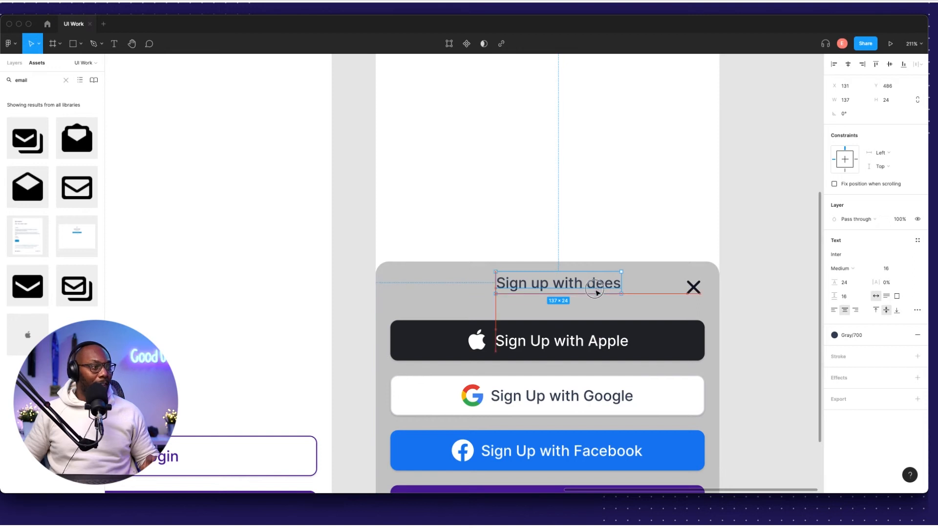
pyautogui.moveTo(578, 287); pyautogui.dragTo(583, 291)
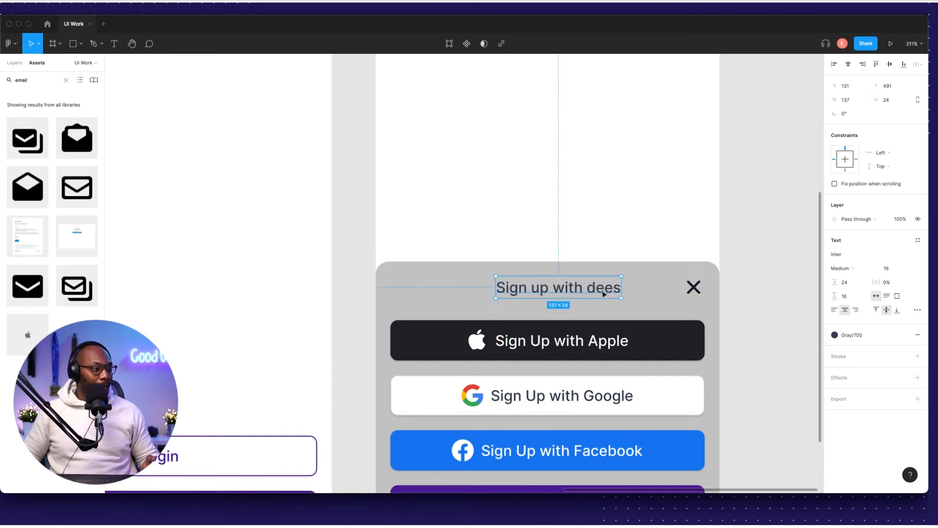
pyautogui.click(578, 289)
pyautogui.click(579, 290)
pyautogui.click(849, 65)
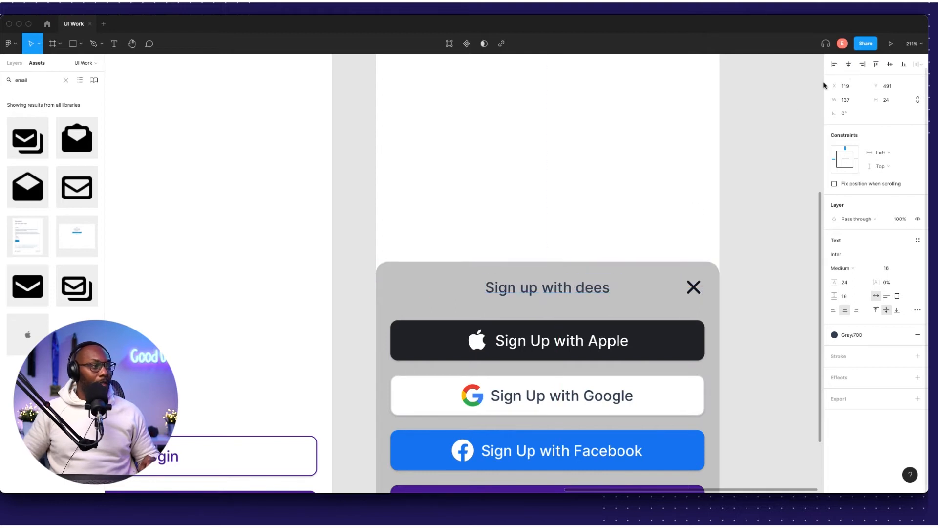
pyautogui.click(742, 220)
pyautogui.scroll(-5, 630, 302)
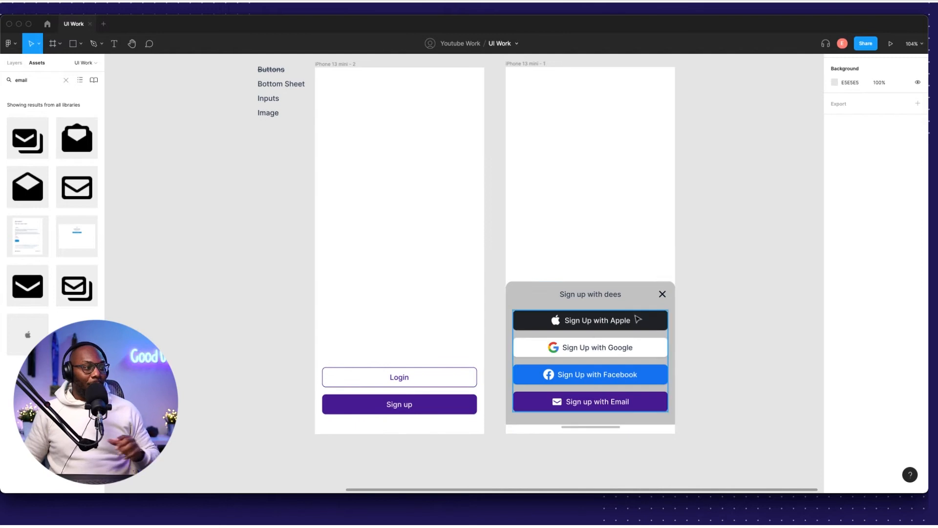
# Delete the h in 'with' so the heading reads 'Sign up wit dees'.
pyautogui.doubleClick(585, 297)
pyautogui.scroll(6, 592, 295)
pyautogui.doubleClick(594, 293)
pyautogui.press('Right')
pyautogui.press('BackSpace')
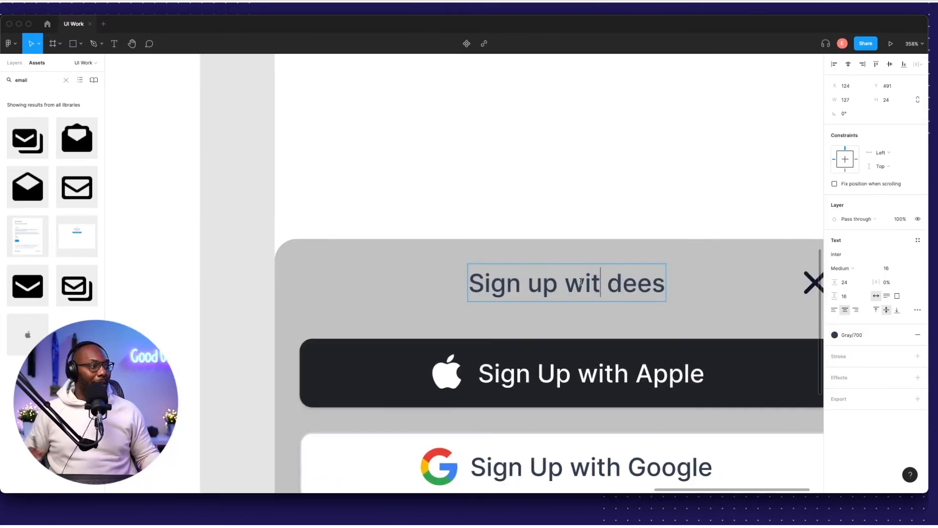
pyautogui.press('Escape')
pyautogui.scroll(-3, 579, 284)
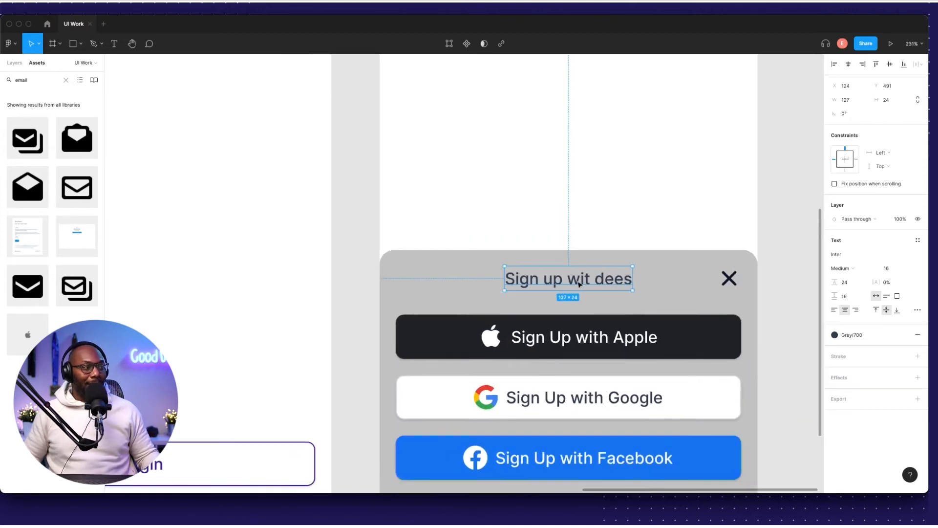
pyautogui.click(787, 210)
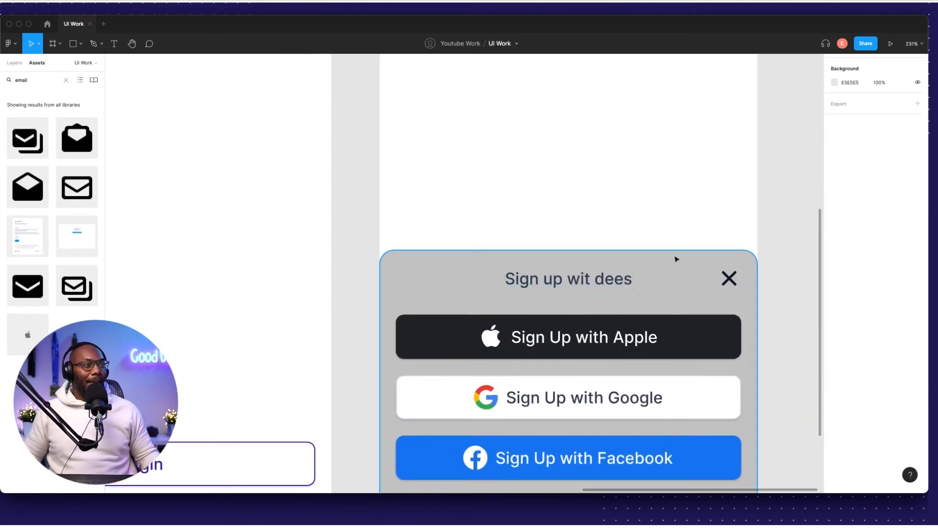
pyautogui.scroll(-2, 656, 286)
pyautogui.scroll(-5, 656, 286)
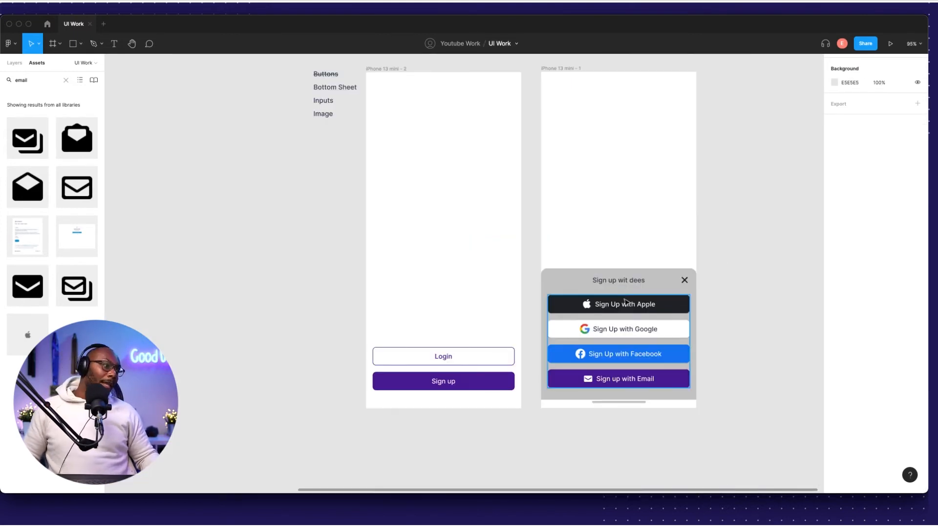
pyautogui.scroll(-1, 623, 319)
pyautogui.click(559, 278)
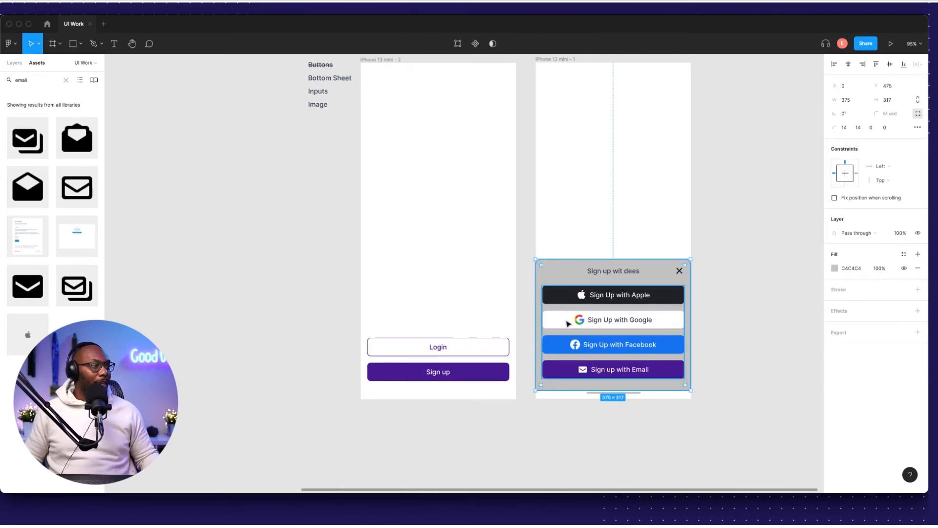
pyautogui.scroll(2, 589, 386)
pyautogui.scroll(5, 590, 386)
# Extend the sheet's height from 317 to 337 and paste a 130×5 bar filled D3D1D1 at its bottom.
pyautogui.moveTo(515, 371); pyautogui.dragTo(519, 391)
pyautogui.scroll(-3, 576, 398)
pyautogui.hotkey('ctrl', 'v')
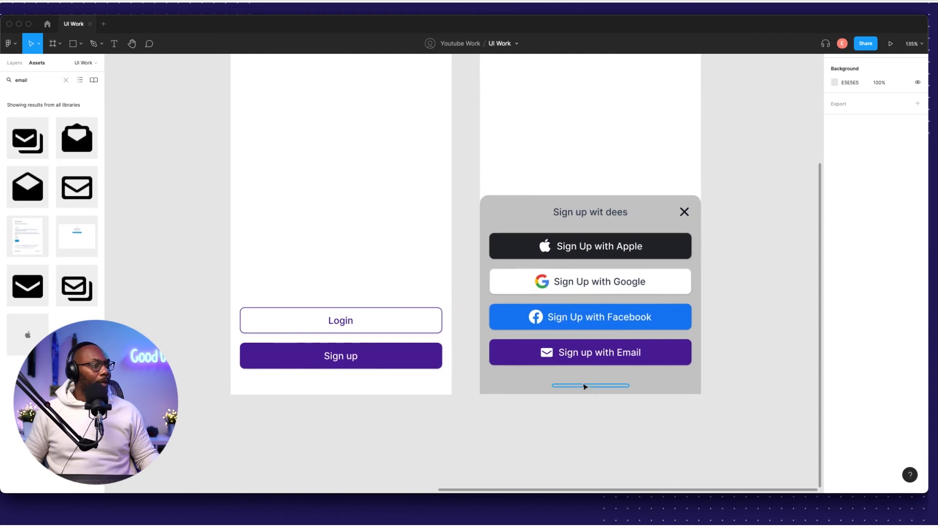
pyautogui.click(837, 253)
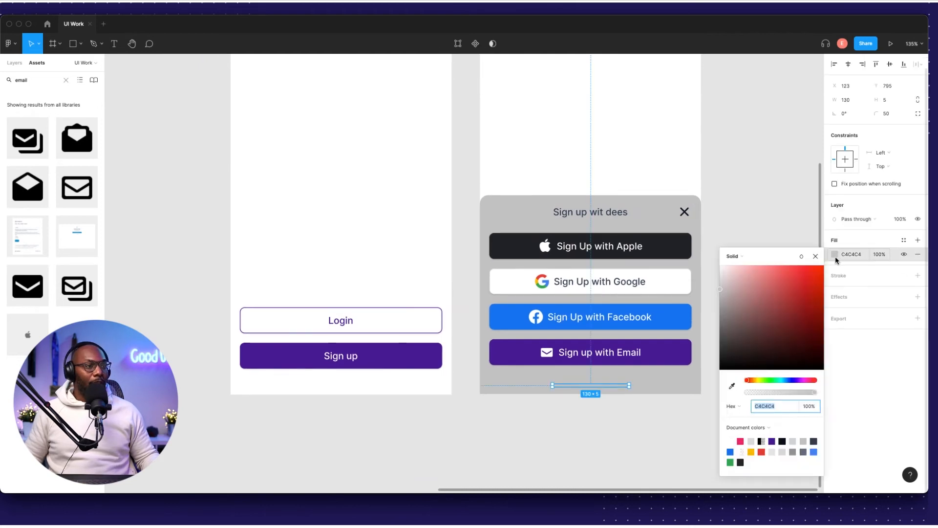
pyautogui.click(720, 286)
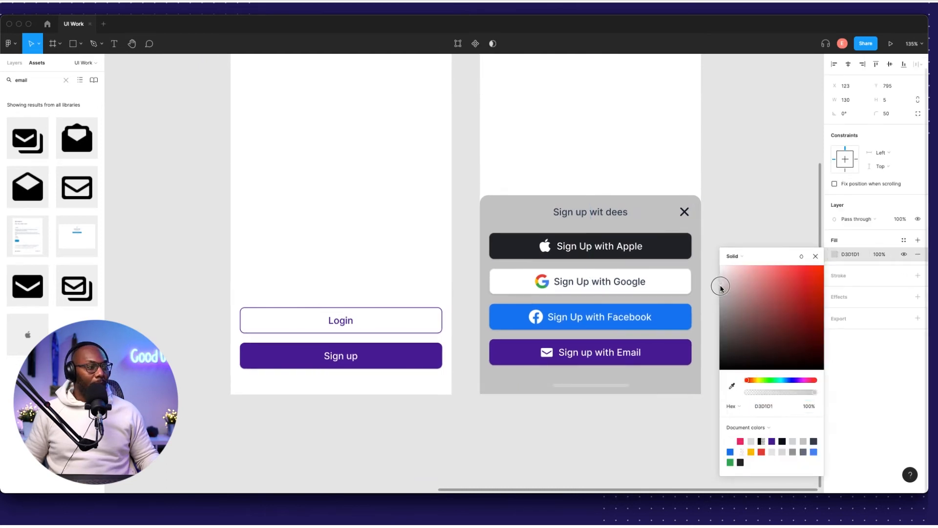
pyautogui.click(709, 307)
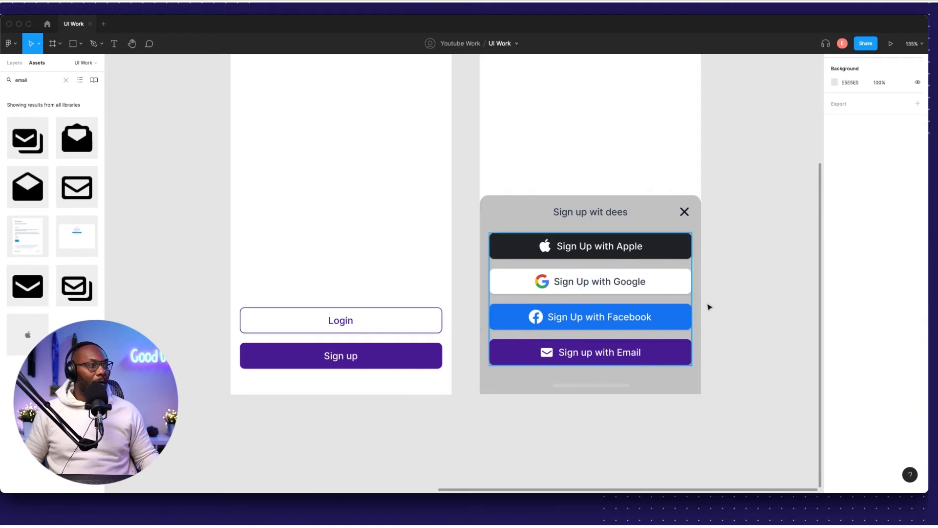
# Apply Strikethrough to the Bottom Sheet label in the to-do list via Type details.
pyautogui.scroll(-5, 539, 267)
pyautogui.hscroll(-1, 659, 265)
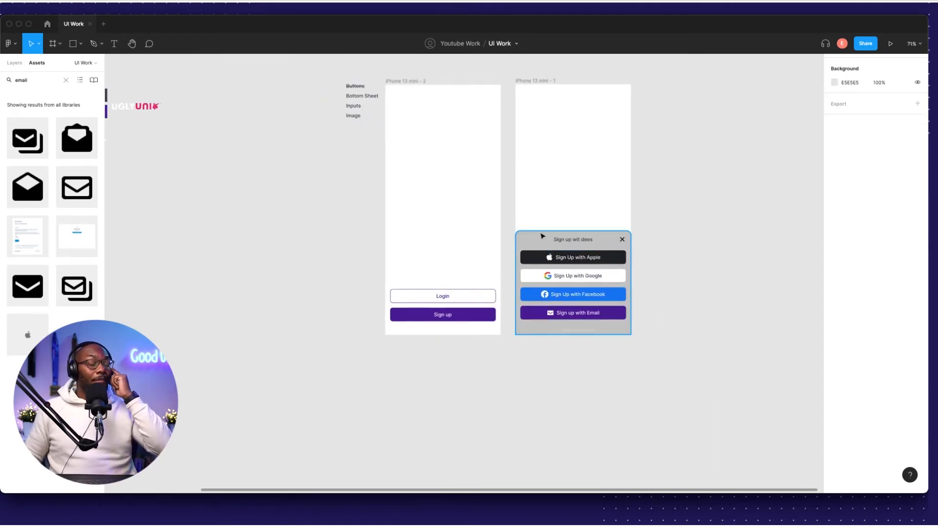
pyautogui.scroll(2, 404, 176)
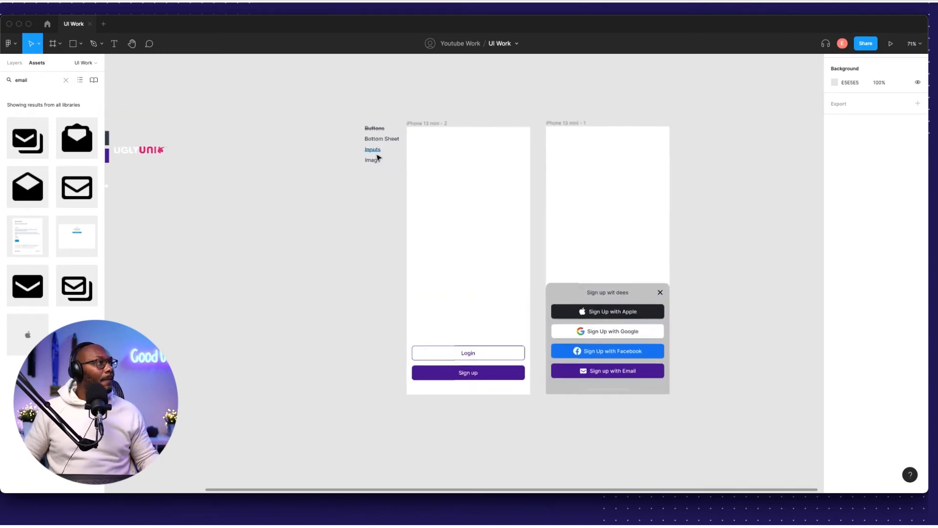
pyautogui.scroll(5, 378, 157)
pyautogui.click(390, 119)
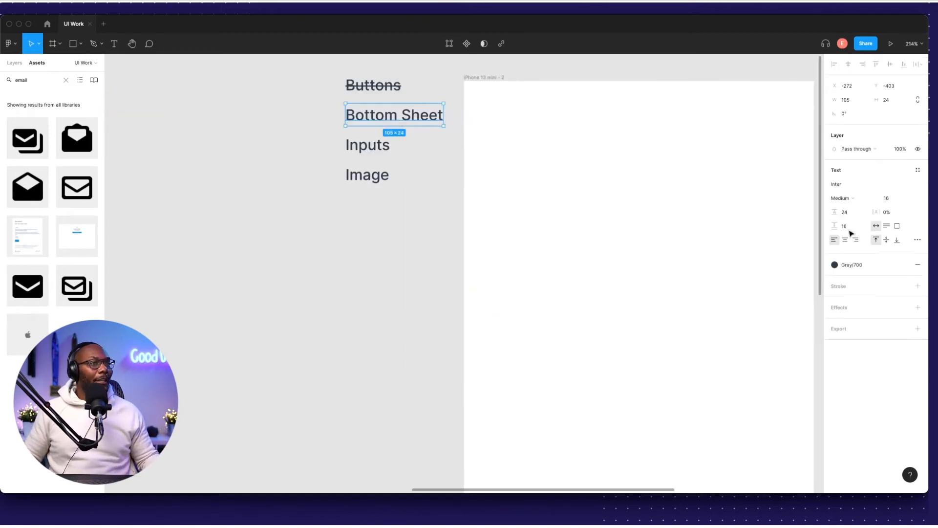
pyautogui.click(917, 239)
pyautogui.click(814, 331)
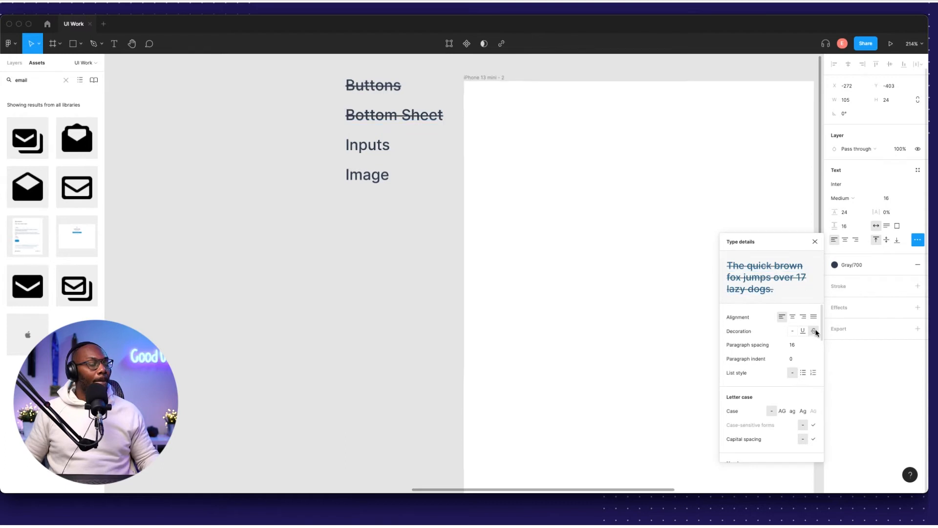
pyautogui.click(358, 308)
pyautogui.scroll(-5, 495, 293)
pyautogui.hscroll(5, 539, 307)
pyautogui.scroll(-3, 540, 307)
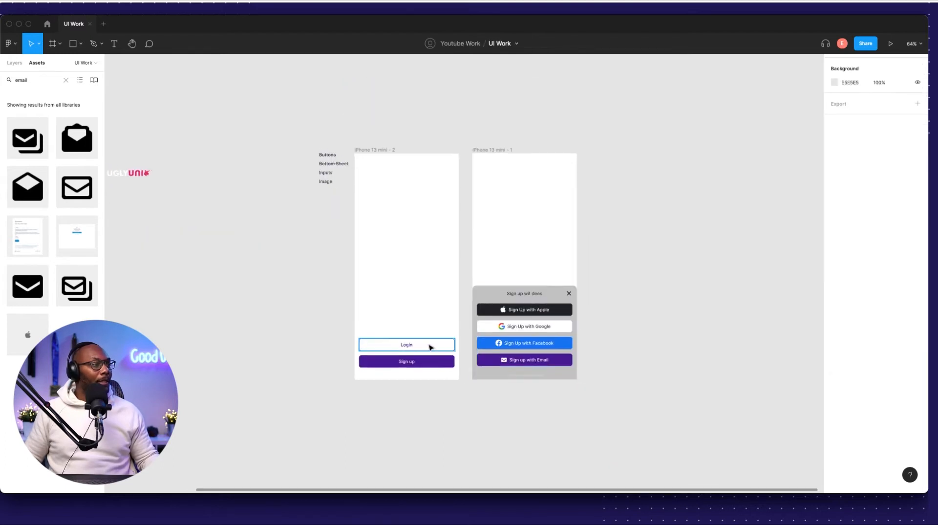
pyautogui.scroll(6, 329, 207)
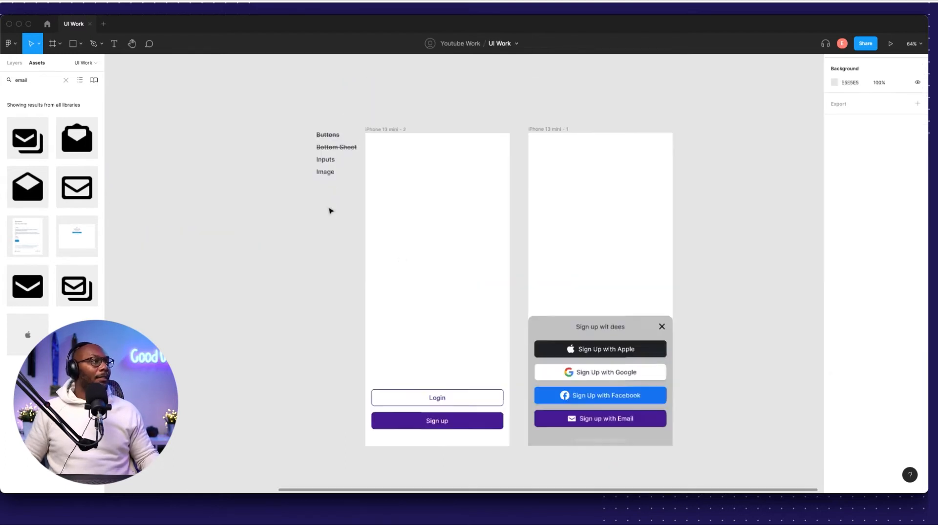
pyautogui.scroll(-2, 361, 227)
pyautogui.hscroll(2, 362, 227)
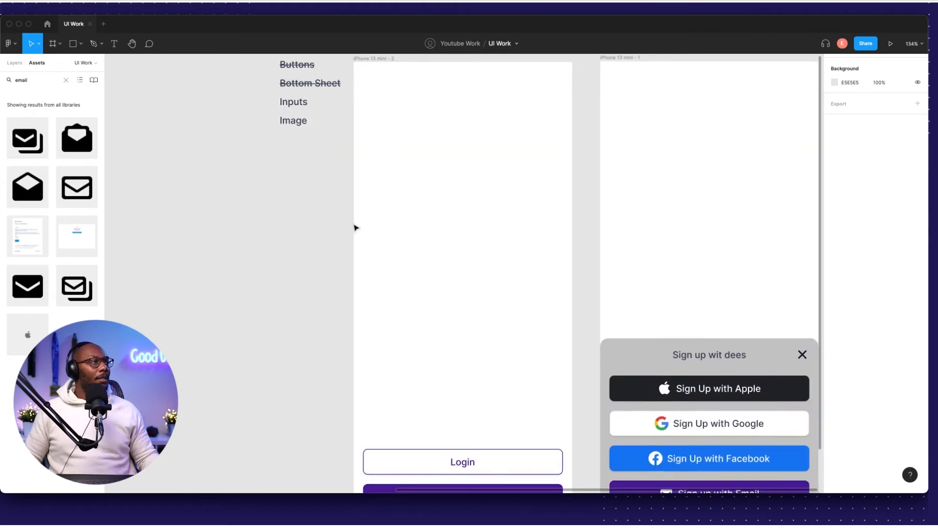
pyautogui.scroll(2, 355, 227)
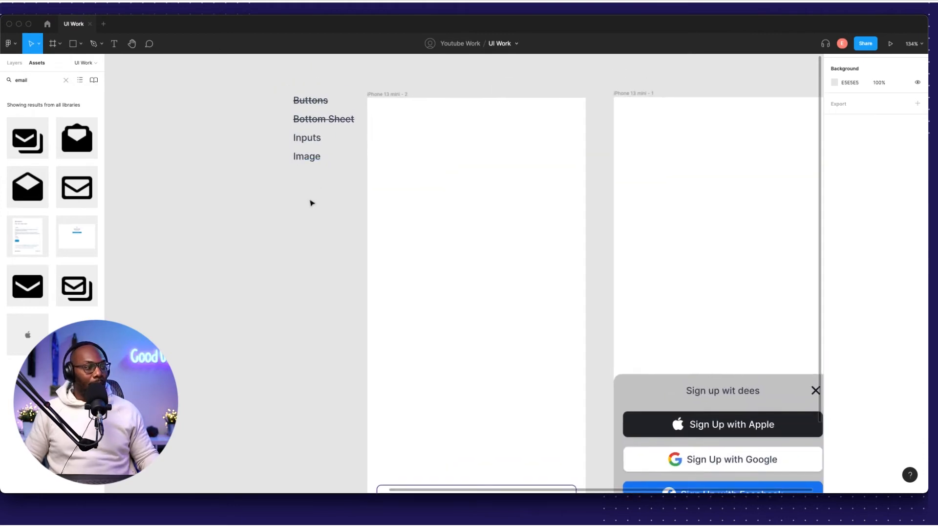
pyautogui.scroll(-6, 313, 203)
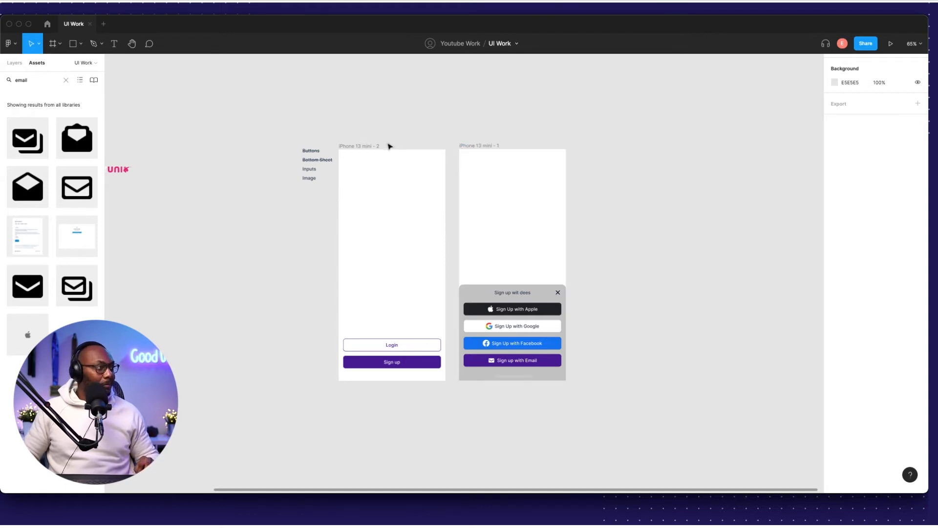
# Duplicate the iPhone 13 mini - 1 frame to the right.
pyautogui.click(367, 146)
pyautogui.click(484, 133)
pyautogui.click(473, 146)
pyautogui.moveTo(472, 146); pyautogui.dragTo(592, 148)
# Draw a grey input-field rectangle 343 wide.
pyautogui.click(572, 128)
pyautogui.scroll(6, 321, 186)
pyautogui.hscroll(-4, 431, 375)
pyautogui.press('r')
pyautogui.moveTo(361, 176); pyautogui.dragTo(516, 201)
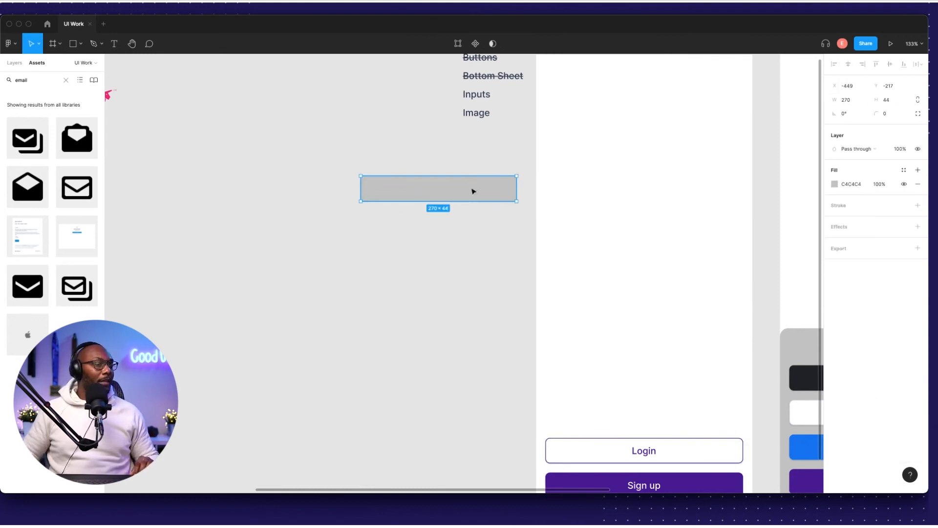
pyautogui.write('343')
pyautogui.press('Return')
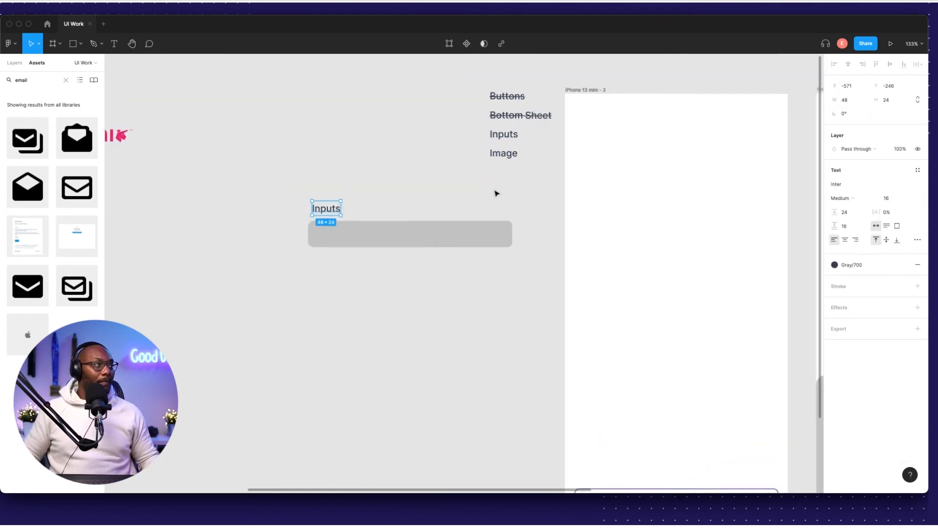
pyautogui.scroll(5, 373, 240)
# Add Name and Full Name labels with a sample e-mail entry, and group each field with auto layout (Shift+A).
pyautogui.doubleClick(391, 213)
pyautogui.write('Name')
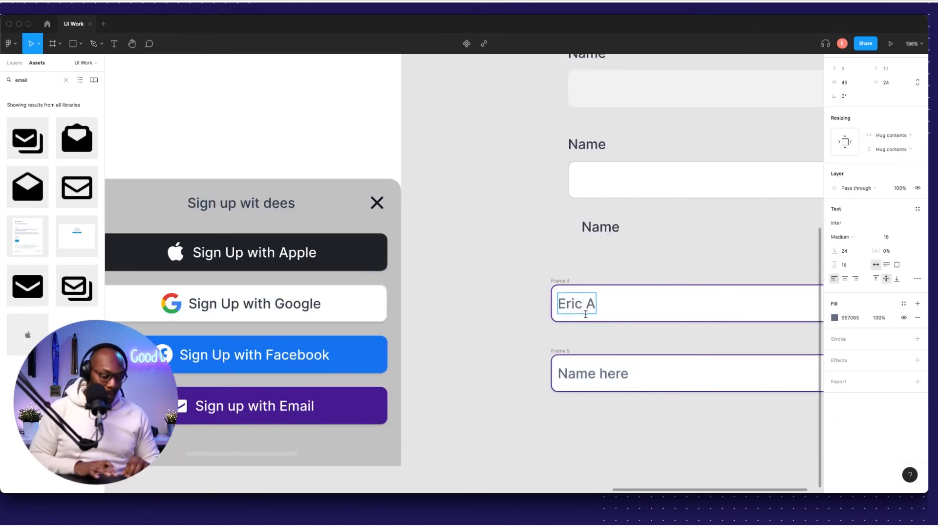
pyautogui.doubleClick(587, 372)
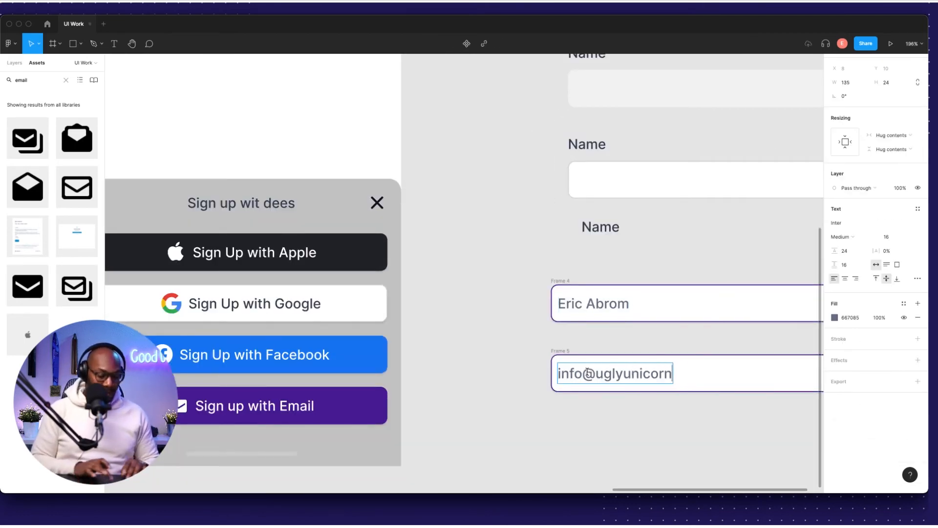
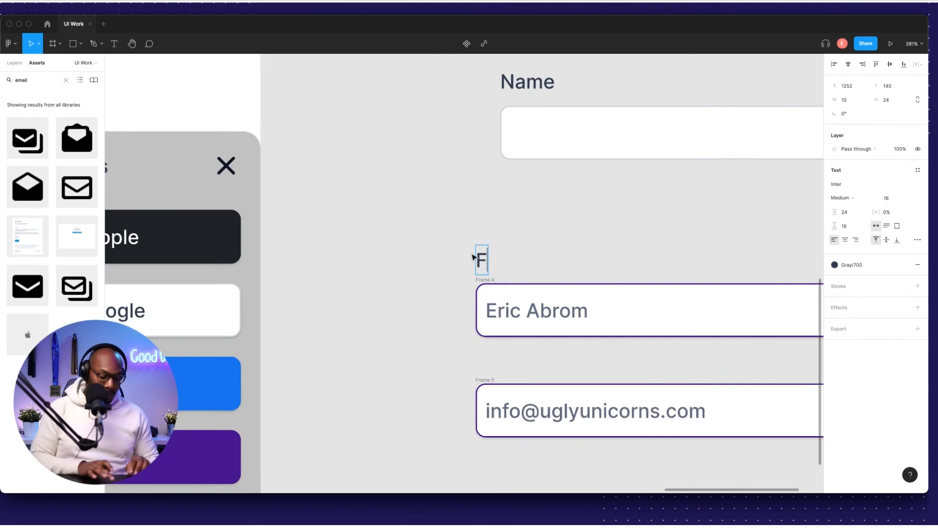
pyautogui.write('ull Name')
pyautogui.moveTo(493, 202); pyautogui.dragTo(487, 272)
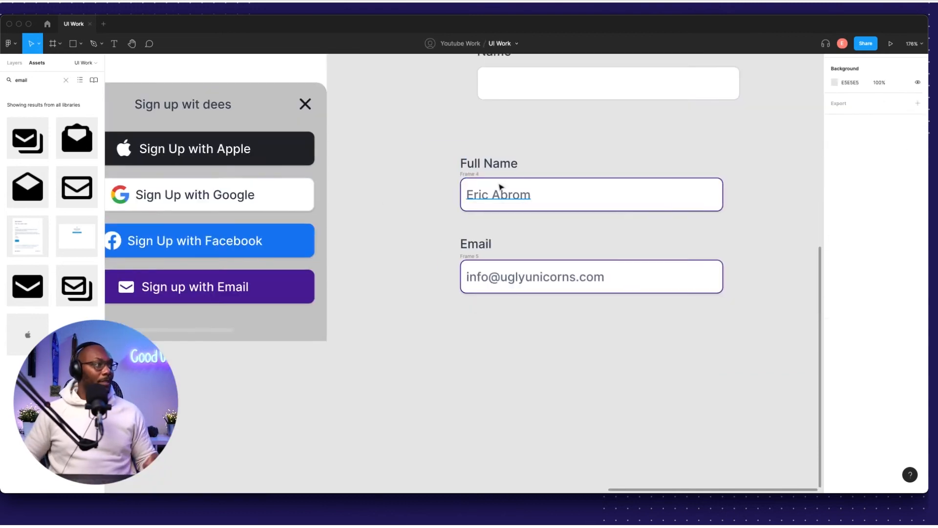
pyautogui.hotkey('shift', 'a')
pyautogui.click(480, 150)
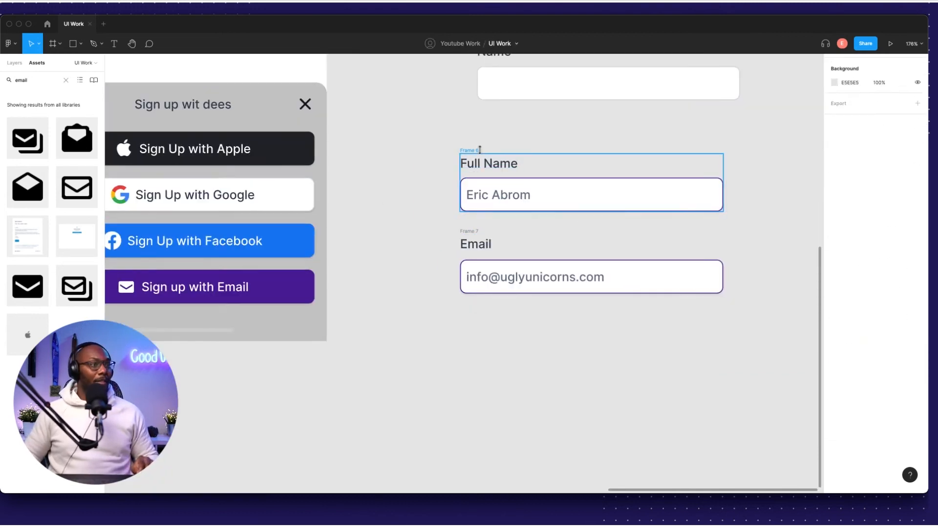
pyautogui.press('Tab')
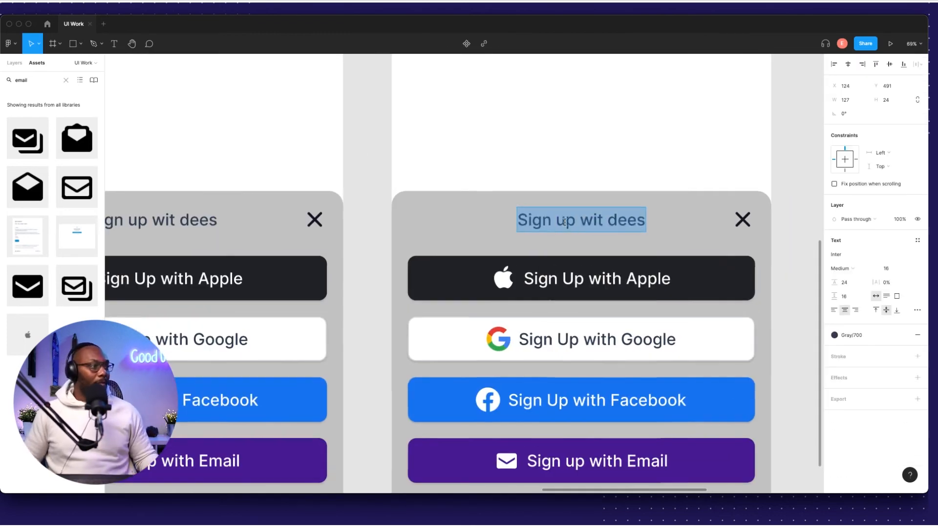
# Title the third sheet 'Login Here wit dees' and move the input fields into it.
pyautogui.write('Logn')
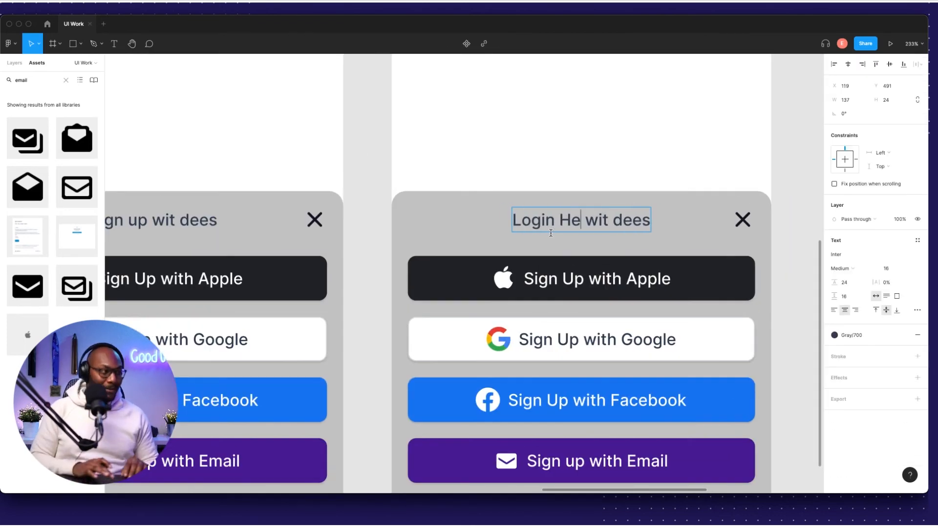
pyautogui.write('re')
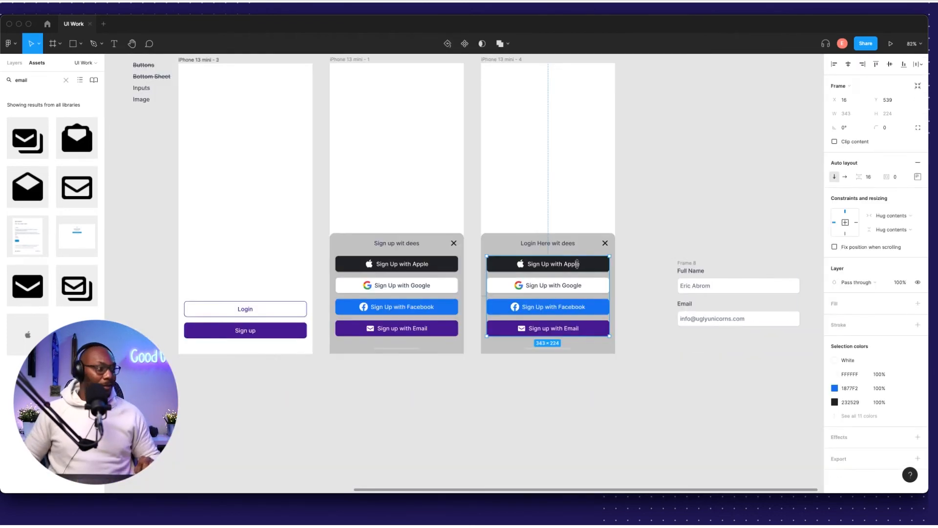
pyautogui.moveTo(764, 272); pyautogui.dragTo(575, 274)
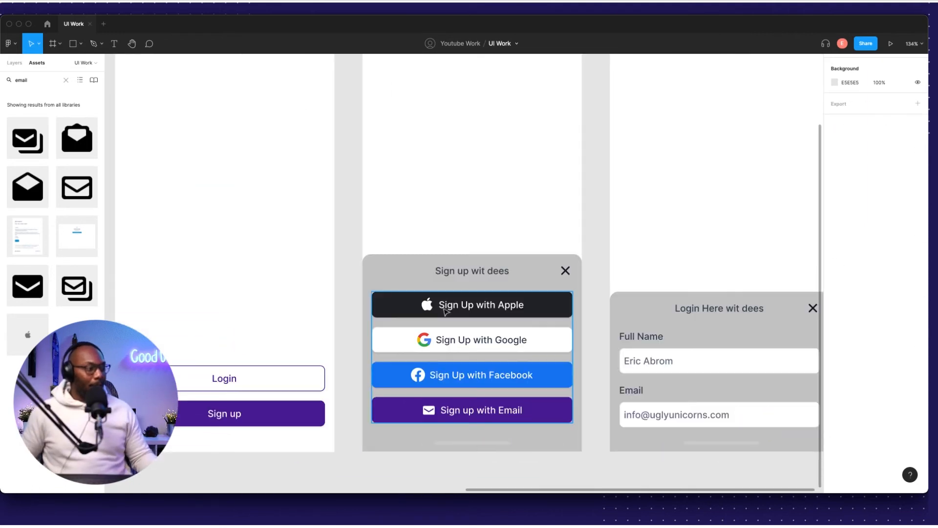
# Draw a 44-wide handle bar above the title, centre it, and copy it.
pyautogui.scroll(3, 479, 440)
pyautogui.moveTo(442, 440); pyautogui.dragTo(418, 210)
pyautogui.scroll(5, 447, 196)
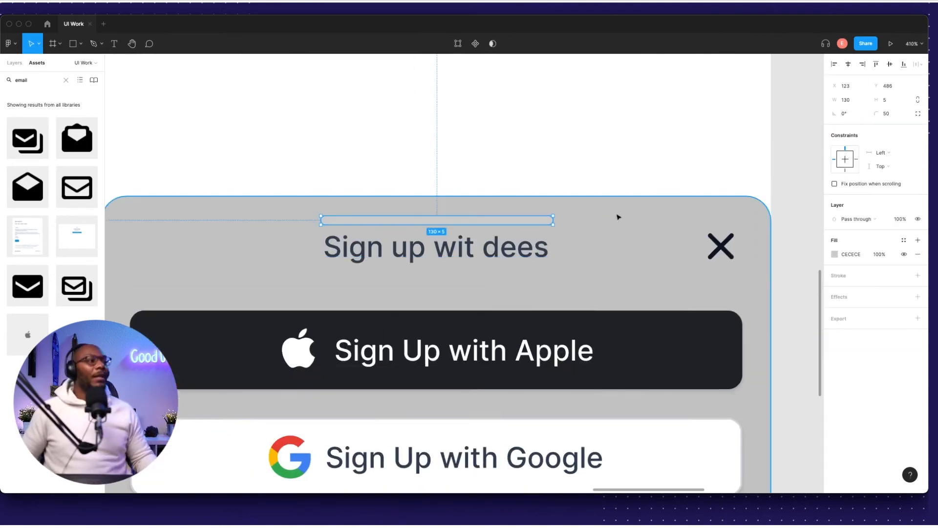
pyautogui.click(846, 100)
pyautogui.write('44')
pyautogui.press('Return')
pyautogui.hotkey('alt', 'h')
pyautogui.scroll(1, 467, 210)
pyautogui.press('super+c')
pyautogui.scroll(-8, 526, 205)
# Paste the handle bar into the login frame and place it at the sheet's top.
pyautogui.click(523, 312)
pyautogui.press('super+v')
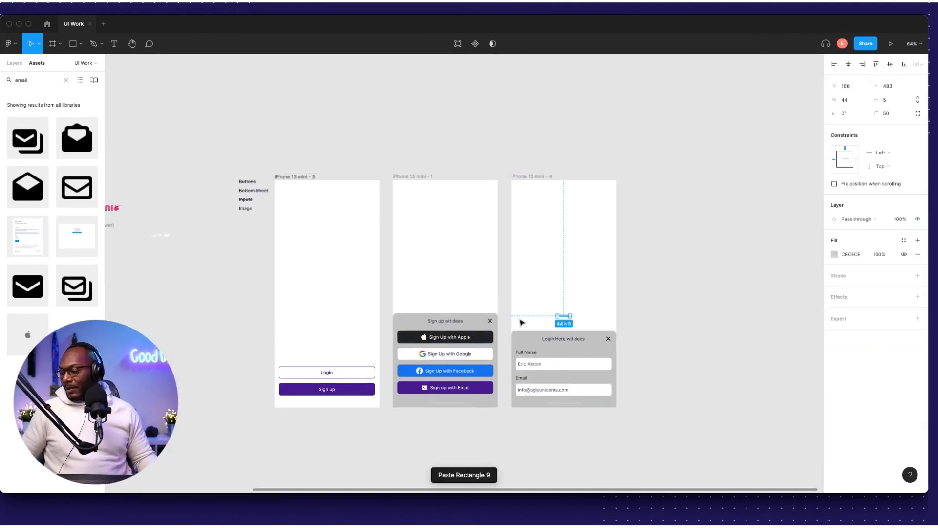
pyautogui.scroll(8, 564, 342)
pyautogui.moveTo(576, 201); pyautogui.dragTo(577, 285)
pyautogui.scroll(-8, 554, 249)
pyautogui.click(556, 261)
pyautogui.click(798, 143)
pyautogui.hscroll(-3, 513, 288)
# Draw a 375×812 grey rectangle filling the second phone and send it behind the sheet.
pyautogui.press('r')
pyautogui.moveTo(494, 150); pyautogui.dragTo(559, 198)
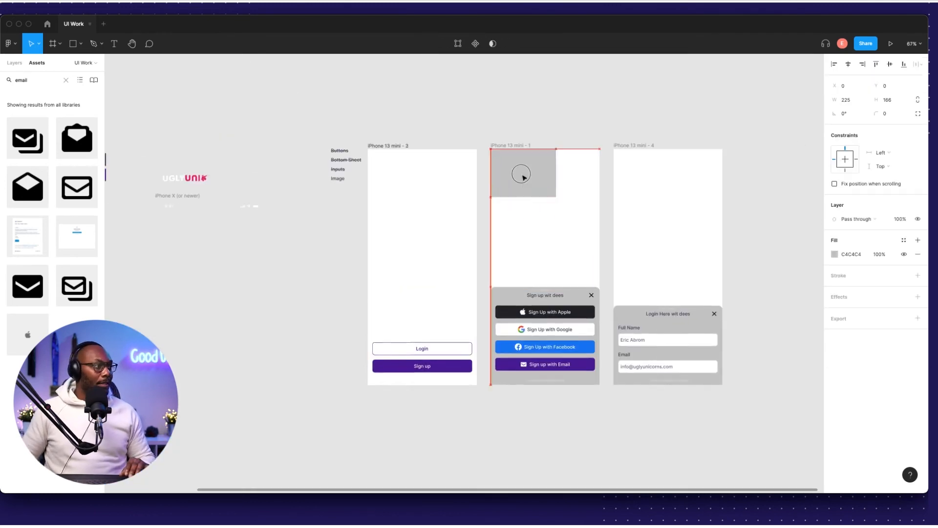
pyautogui.scroll(10, 499, 145)
pyautogui.moveTo(453, 260); pyautogui.dragTo(455, 264)
pyautogui.scroll(-10, 456, 263)
pyautogui.moveTo(501, 145); pyautogui.dragTo(563, 145)
pyautogui.moveTo(485, 180); pyautogui.dragTo(485, 447)
pyautogui.press('[')
# Paste the grey background into the first and login frames, placing it behind their content.
pyautogui.click(298, 99)
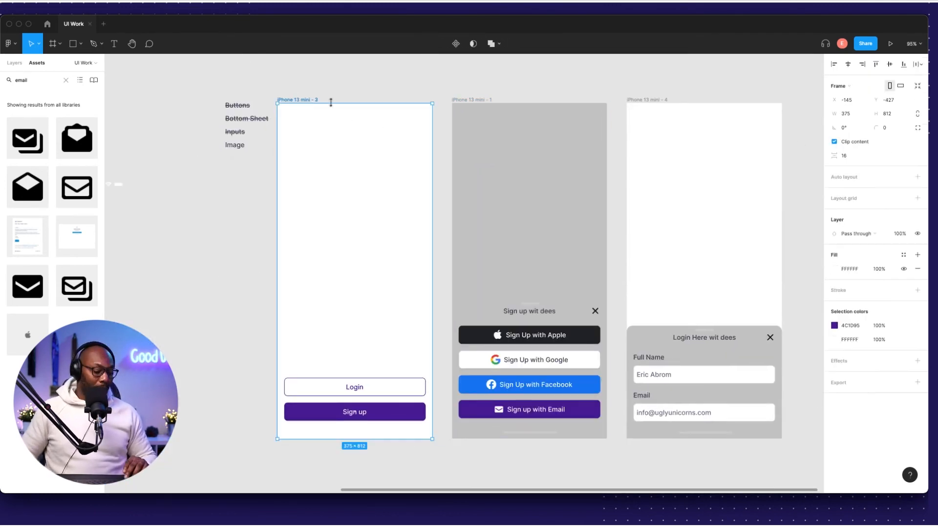
pyautogui.press('super+v')
pyautogui.click(647, 100)
pyautogui.press('super+v')
pyautogui.click(681, 139)
pyautogui.press('[')
pyautogui.click(571, 88)
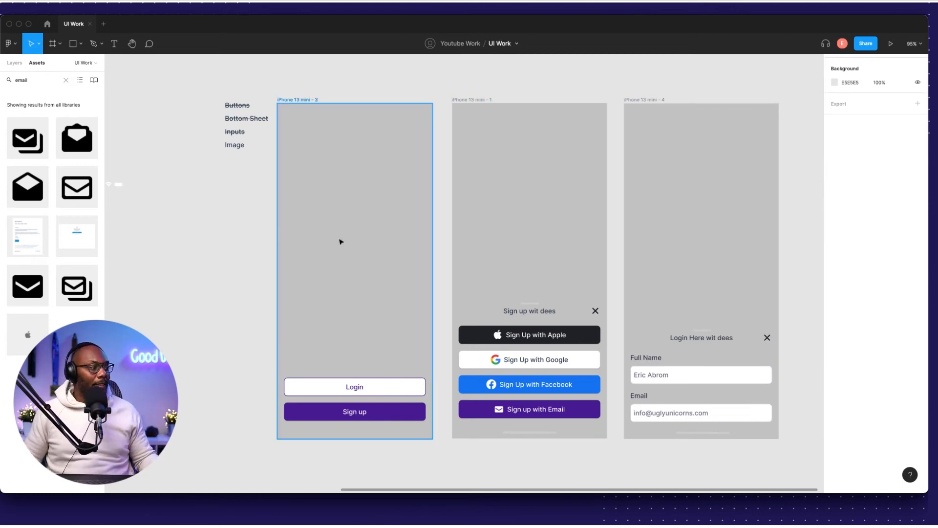
# Launch the Unsplash plugin with the first phone's grey background selected.
pyautogui.click(342, 152)
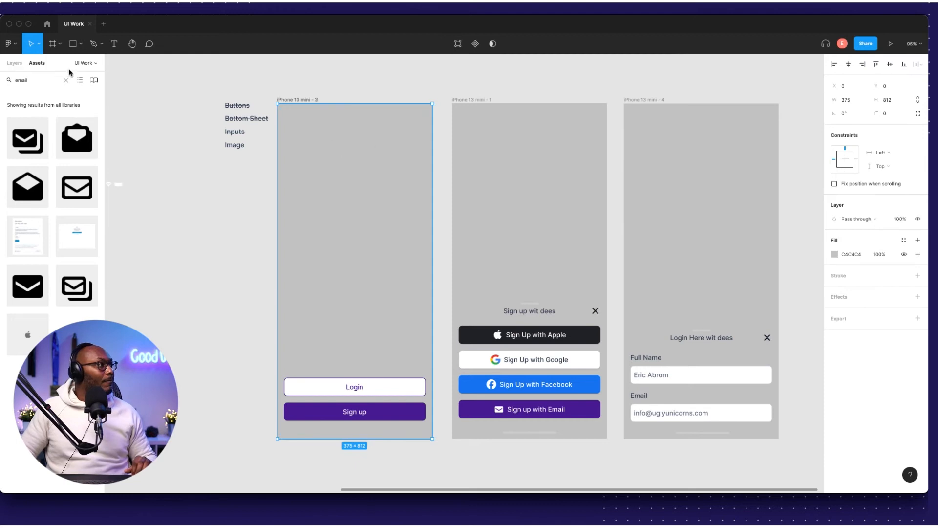
pyautogui.click(246, 10)
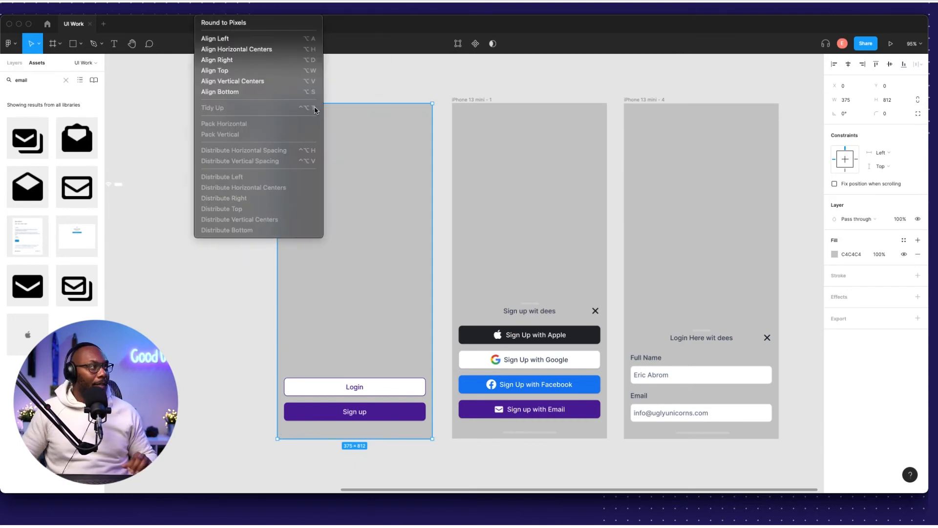
pyautogui.moveTo(273, 139)
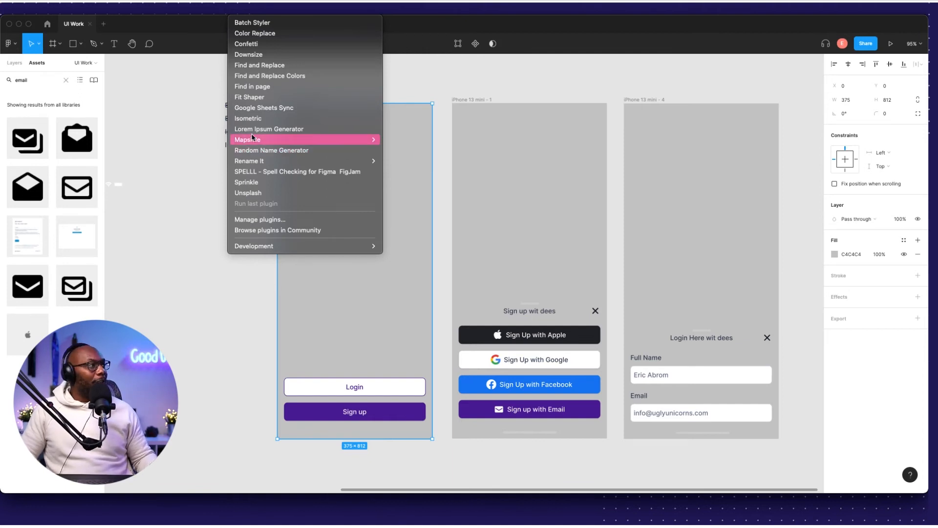
pyautogui.click(246, 193)
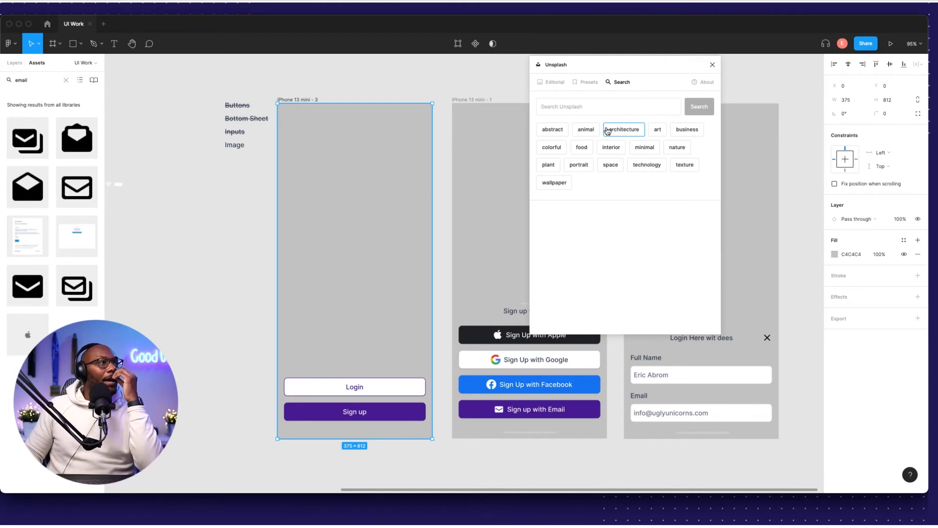
# Fill it with the abstract pink-and-blue marble photo, then clear the abstract search.
pyautogui.click(558, 134)
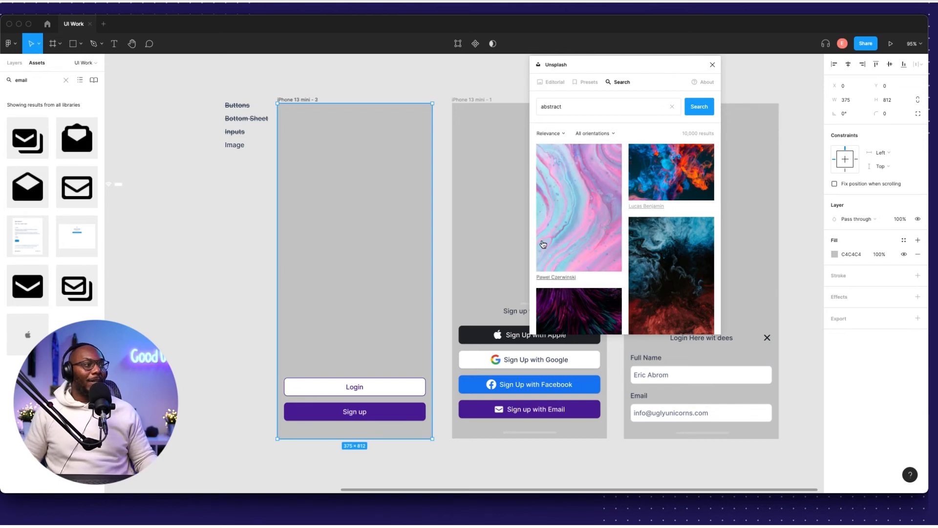
pyautogui.scroll(-4, 606, 257)
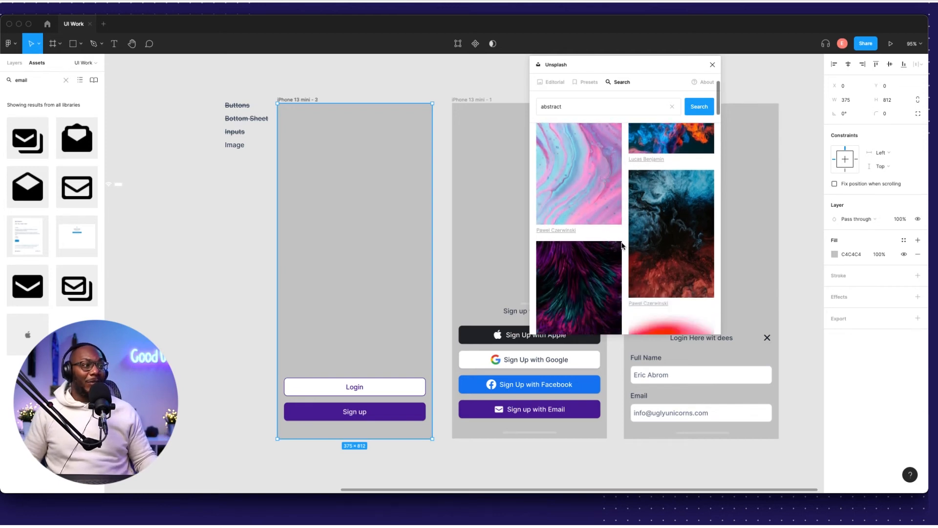
pyautogui.click(604, 243)
pyautogui.scroll(1, 604, 242)
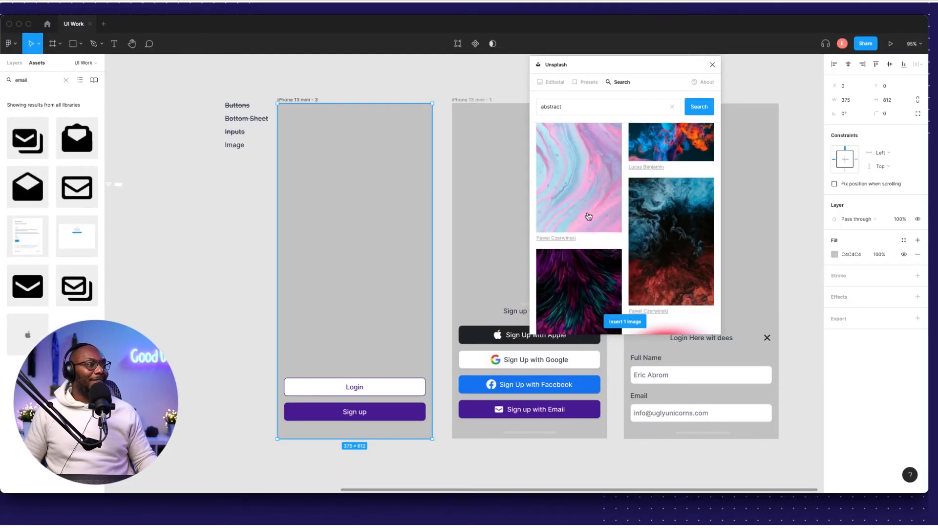
pyautogui.click(623, 321)
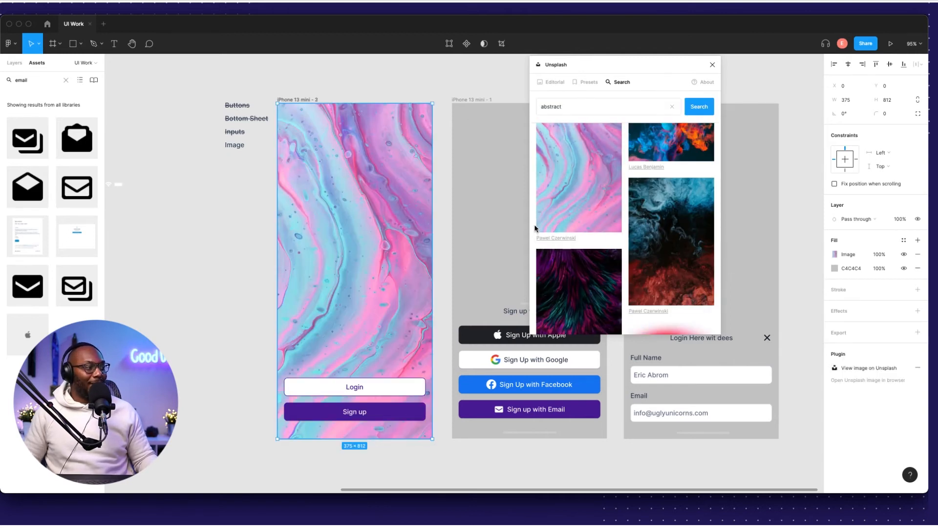
pyautogui.scroll(-15, 611, 229)
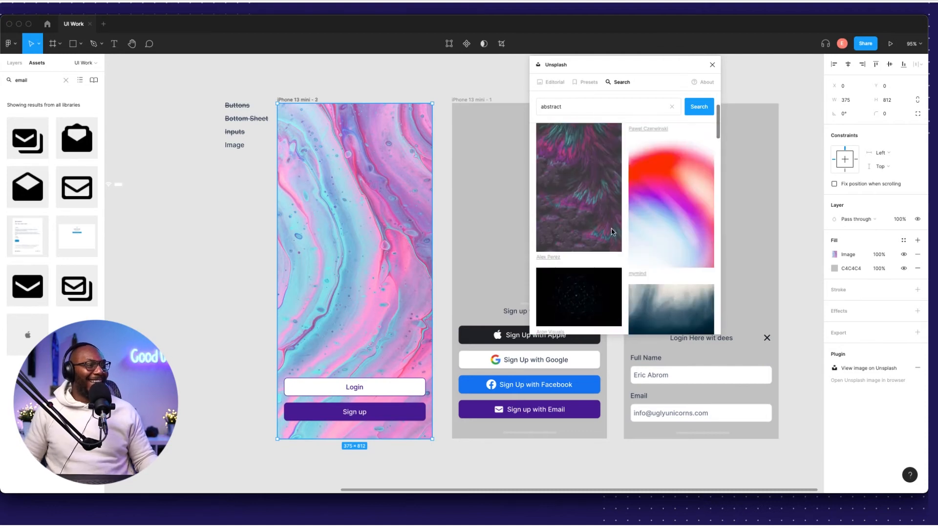
pyautogui.scroll(15, 608, 220)
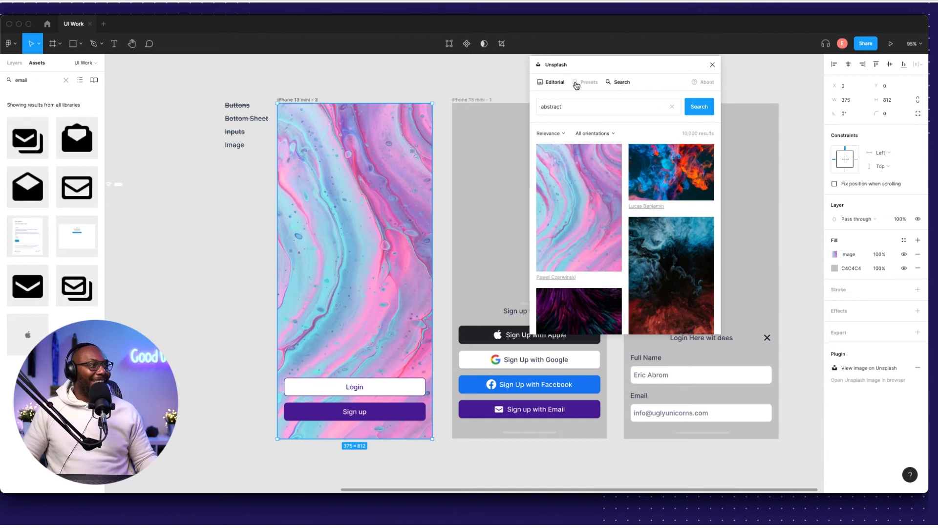
pyautogui.click(672, 106)
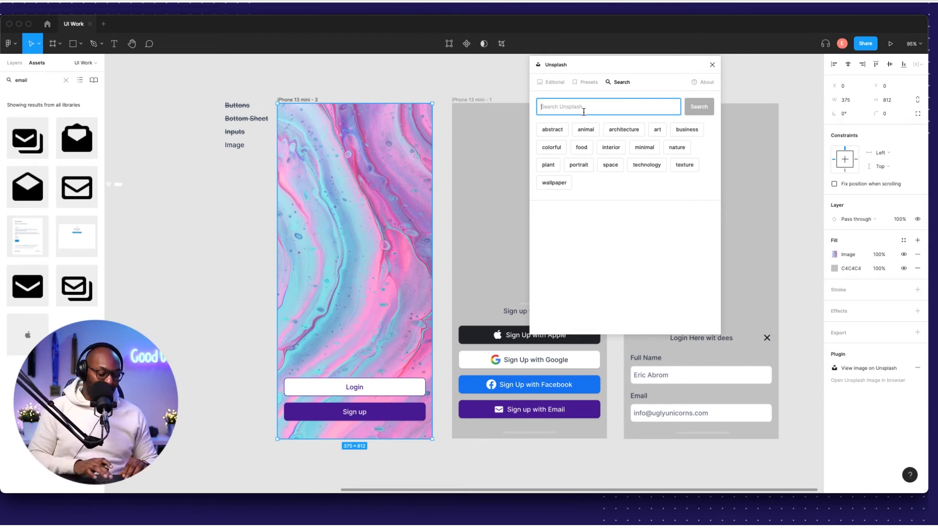
# Fill the first phone with the top 'family' Unsplash result and move the plugin window aside.
pyautogui.press('Return')
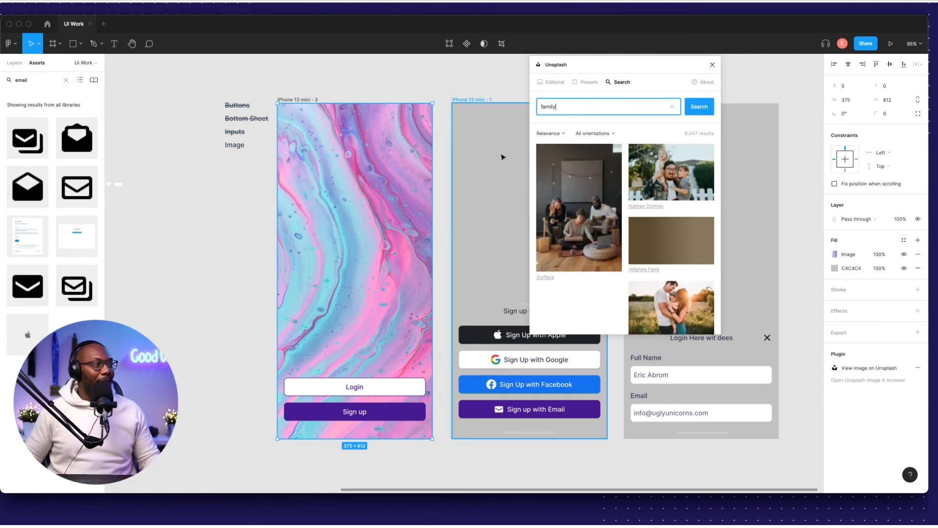
pyautogui.click(580, 214)
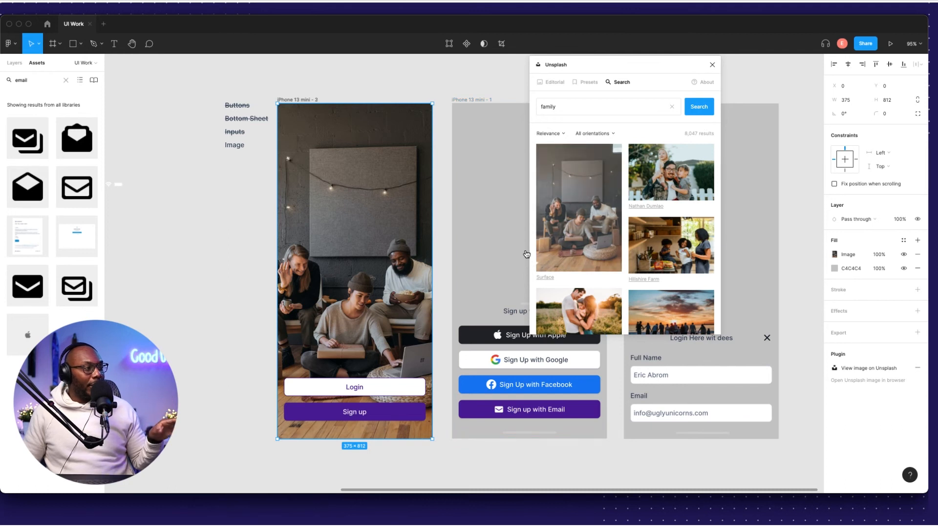
pyautogui.moveTo(636, 64); pyautogui.dragTo(218, 86)
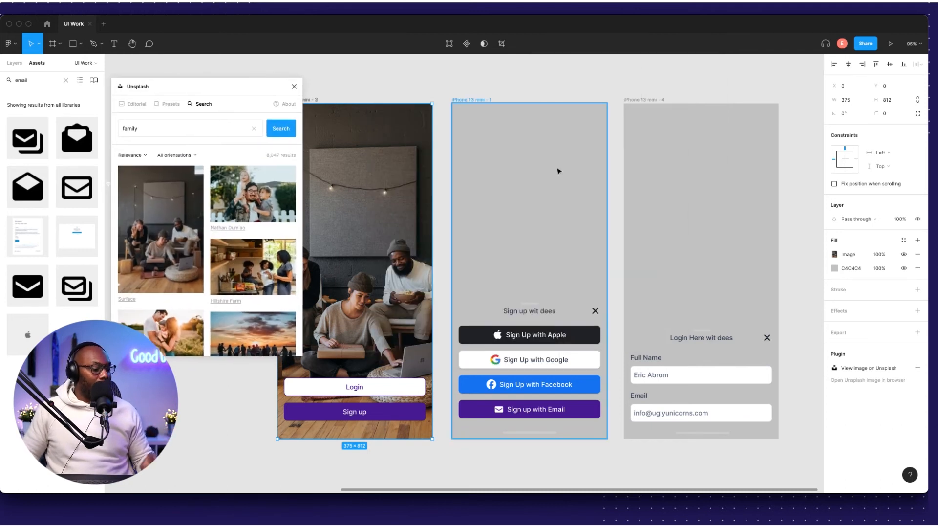
# Try father-and-kids and sunset family photos in the second phone.
pyautogui.click(538, 165)
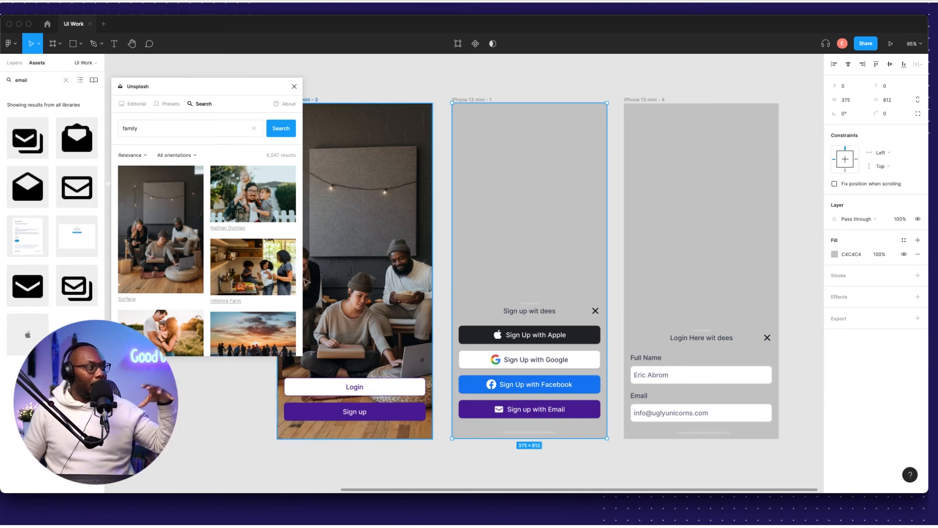
pyautogui.scroll(-2, 221, 286)
pyautogui.scroll(-4, 221, 285)
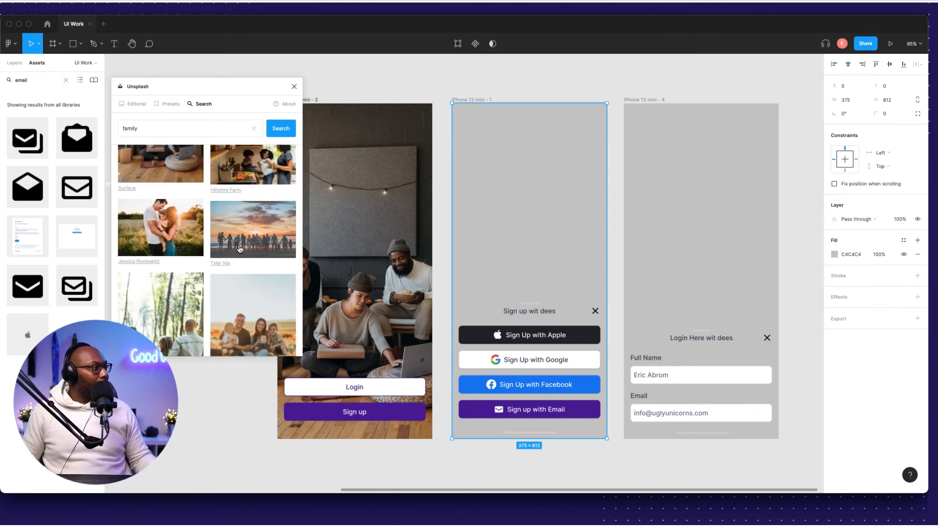
pyautogui.scroll(6, 240, 250)
pyautogui.click(247, 200)
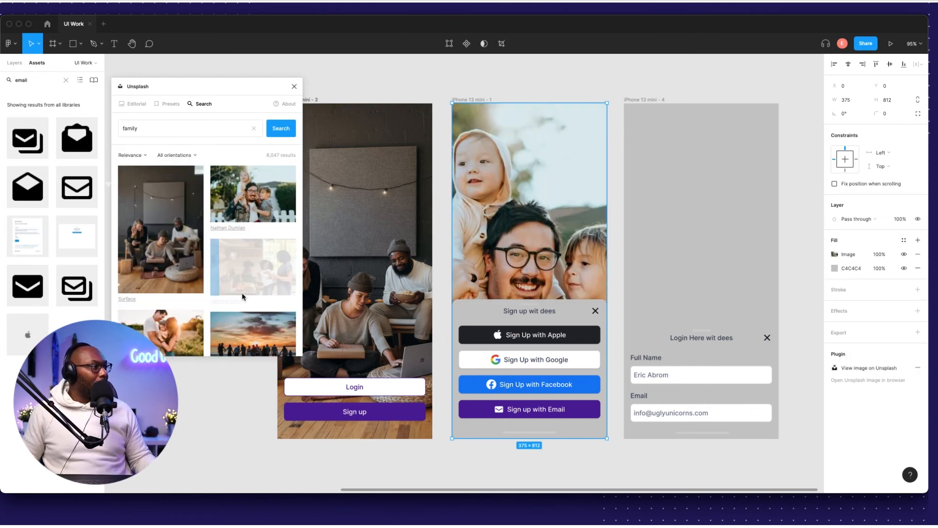
pyautogui.scroll(-3, 243, 294)
pyautogui.click(245, 292)
# Try father-lifting-child, garden and beach photos, then select the friends-photo frame.
pyautogui.scroll(-10, 247, 288)
pyautogui.click(251, 269)
pyautogui.scroll(-5, 252, 276)
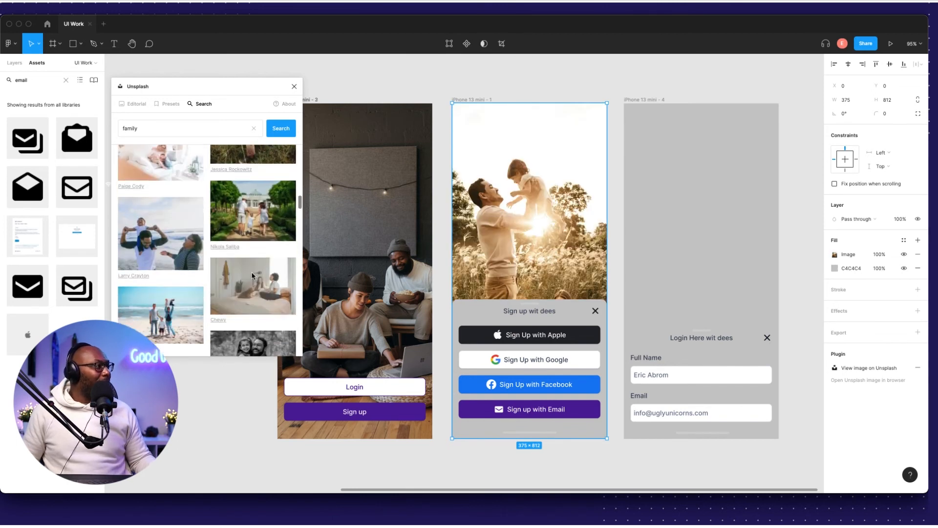
pyautogui.click(252, 208)
pyautogui.click(161, 308)
pyautogui.scroll(-5, 162, 293)
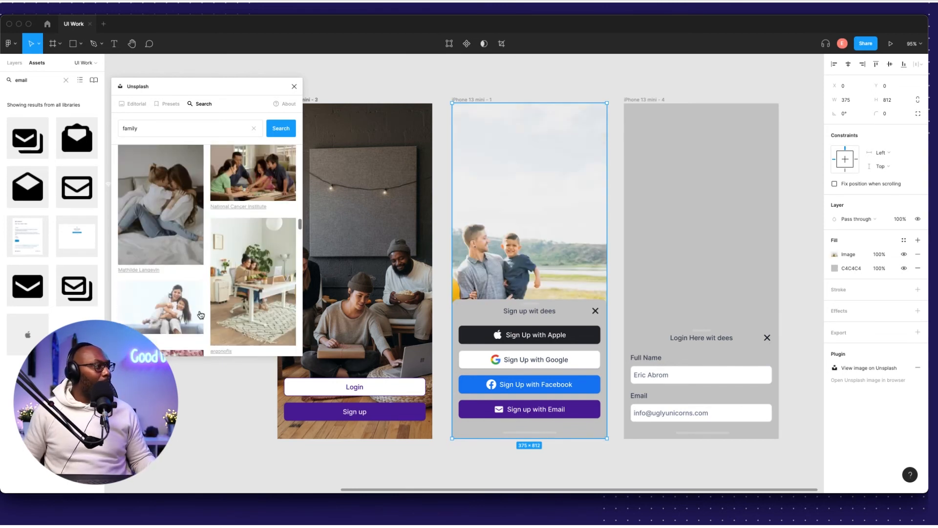
pyautogui.click(364, 218)
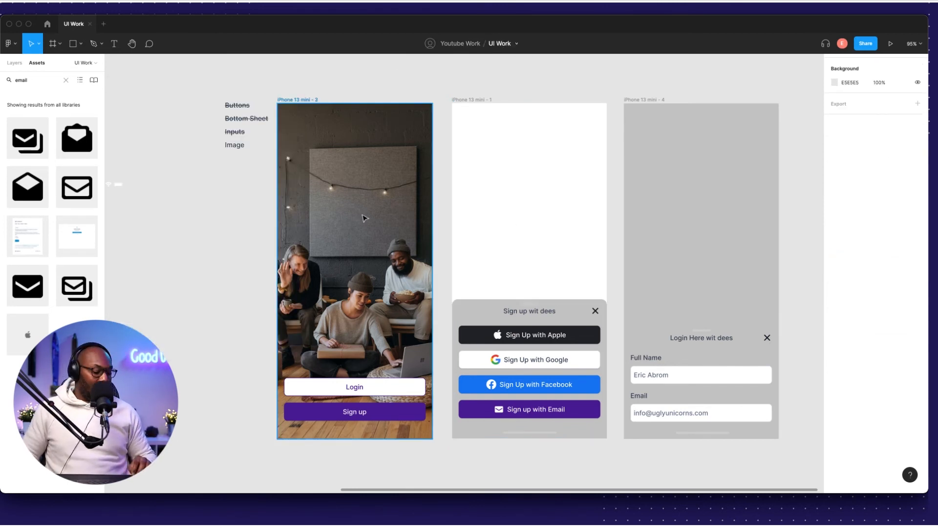
# Paste the friends photo fill onto the middle and right frames and strike Image off the checklist.
pyautogui.click(529, 176)
pyautogui.hotkey('ctrl', 'alt', 'v')
pyautogui.click(674, 139)
pyautogui.hotkey('ctrl', 'alt', 'v')
pyautogui.press('Escape')
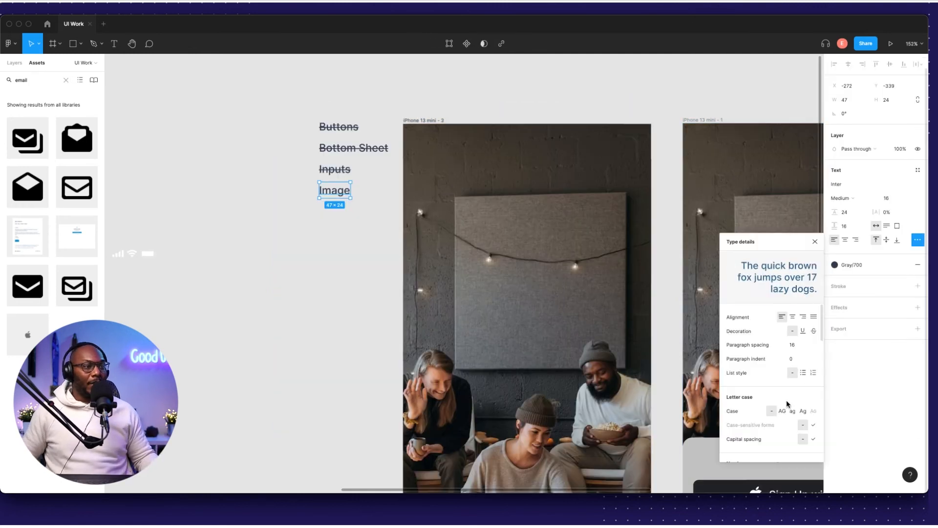
pyautogui.click(738, 185)
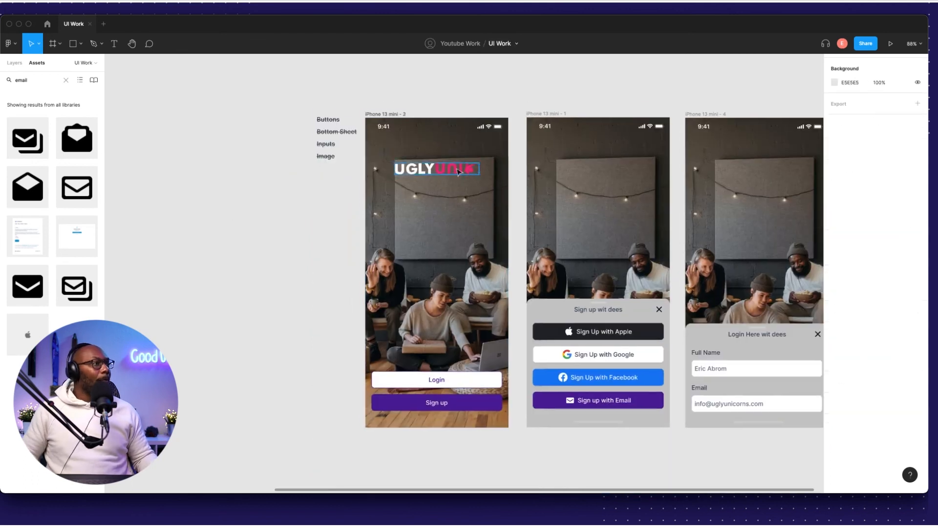
# Stretch the grey rectangle to cover the full frame behind the logo.
pyautogui.click(458, 170)
pyautogui.scroll(-3, 440, 172)
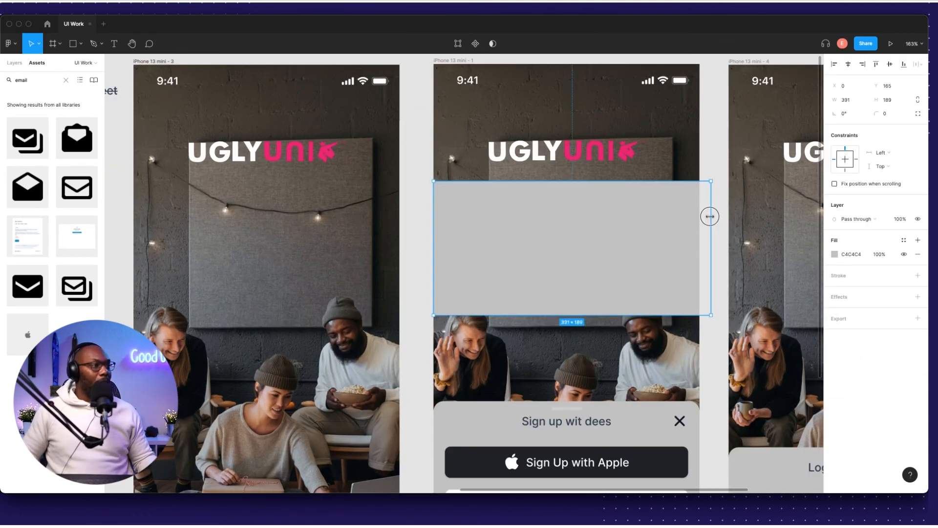
pyautogui.moveTo(710, 217); pyautogui.dragTo(699, 216)
pyautogui.keyDown('shift'); pyautogui.click(472, 157); pyautogui.keyUp('shift')
pyautogui.click(472, 204)
pyautogui.moveTo(473, 181); pyautogui.dragTo(473, 64)
pyautogui.scroll(-5, 479, 207)
pyautogui.moveTo(517, 253); pyautogui.dragTo(516, 392)
# Give the overlay a dark 232529 fill with reduced opacity to dim the photo.
pyautogui.click(834, 254)
pyautogui.click(740, 451)
pyautogui.click(879, 254)
pyautogui.write('70')
pyautogui.click(834, 255)
pyautogui.click(730, 452)
pyautogui.click(879, 254)
pyautogui.write('60')
pyautogui.click(554, 136)
# Move the dark overlay onto the right frame and align it to the left edge.
pyautogui.scroll(2, 671, 256)
pyautogui.moveTo(588, 182); pyautogui.dragTo(625, 183)
pyautogui.keyDown('shift'); pyautogui.click(599, 156); pyautogui.keyUp('shift')
pyautogui.click(675, 213)
pyautogui.click(848, 64)
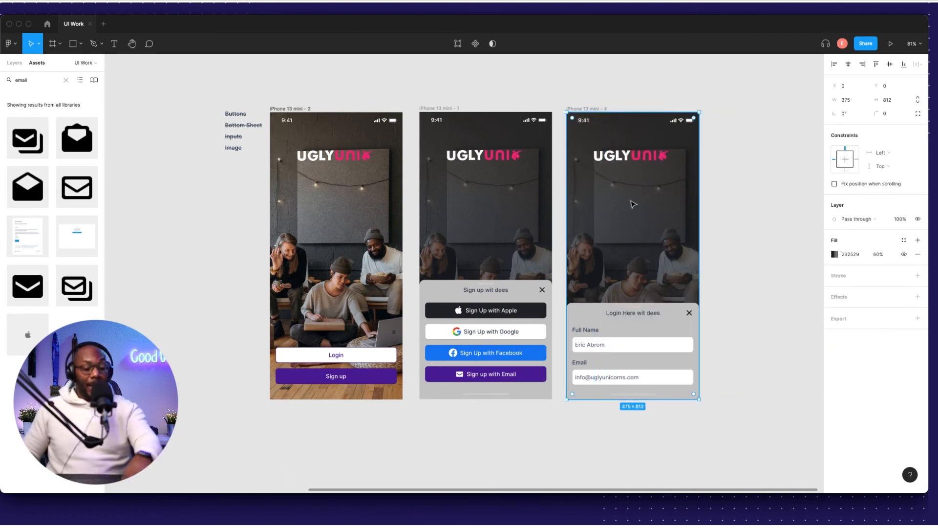
pyautogui.click(733, 220)
# Set the sign-up and login bottom sheets' fill to FFFFFF.
pyautogui.scroll(3, 513, 289)
pyautogui.click(513, 288)
pyautogui.keyDown('shift'); pyautogui.click(694, 323); pyautogui.keyUp('shift')
pyautogui.click(859, 269)
pyautogui.write('ffffff')
pyautogui.press('Return')
# Nudge the sheet's grey handle upward.
pyautogui.scroll(-5, 706, 212)
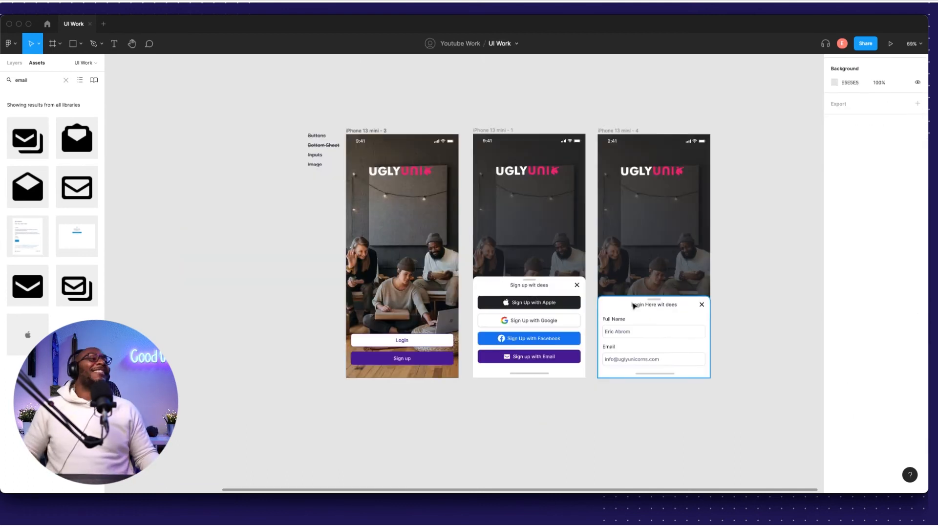
pyautogui.hscroll(3, 314, 278)
pyautogui.scroll(8, 550, 287)
pyautogui.click(532, 264)
pyautogui.hotkey('shift', 'Up')
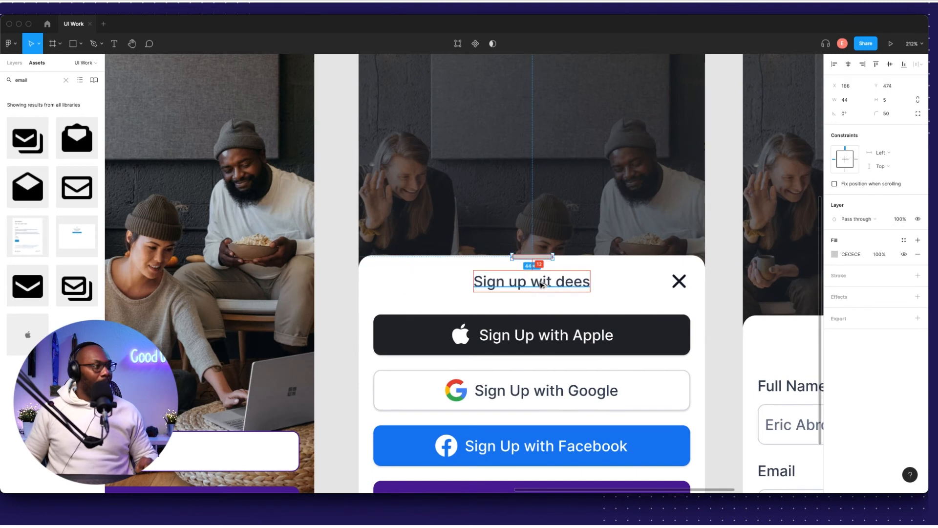
# Reposition the white sign-up sheet, its handle and its close icon.
pyautogui.click(556, 266)
pyautogui.moveTo(556, 255); pyautogui.dragTo(556, 248)
pyautogui.scroll(10, 537, 249)
pyautogui.scroll(-10, 493, 280)
pyautogui.moveTo(490, 289); pyautogui.dragTo(490, 295)
pyautogui.scroll(6, 490, 281)
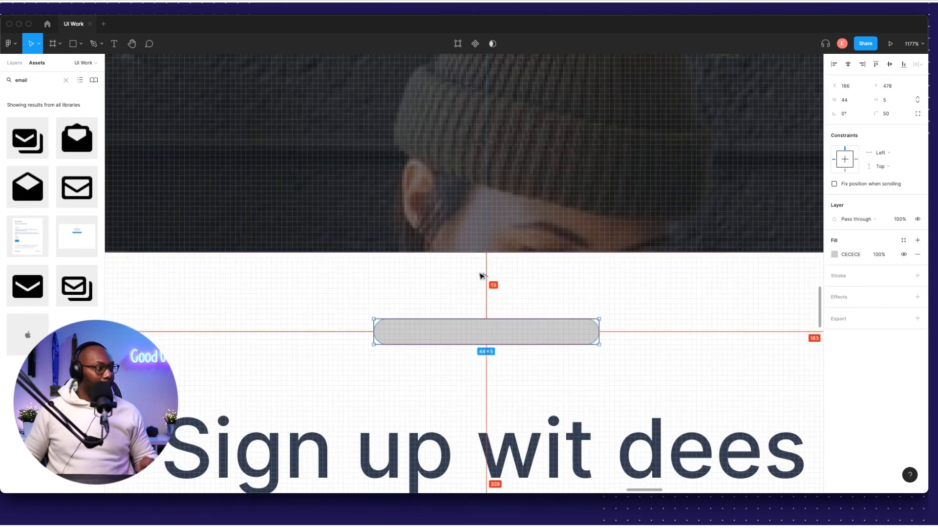
pyautogui.scroll(-8, 491, 235)
pyautogui.moveTo(429, 442); pyautogui.dragTo(427, 442)
pyautogui.scroll(8, 597, 265)
pyautogui.click(574, 252)
pyautogui.hotkey('shift', 'Up')
pyautogui.press('Down')
pyautogui.press('Down')
pyautogui.press('Left')
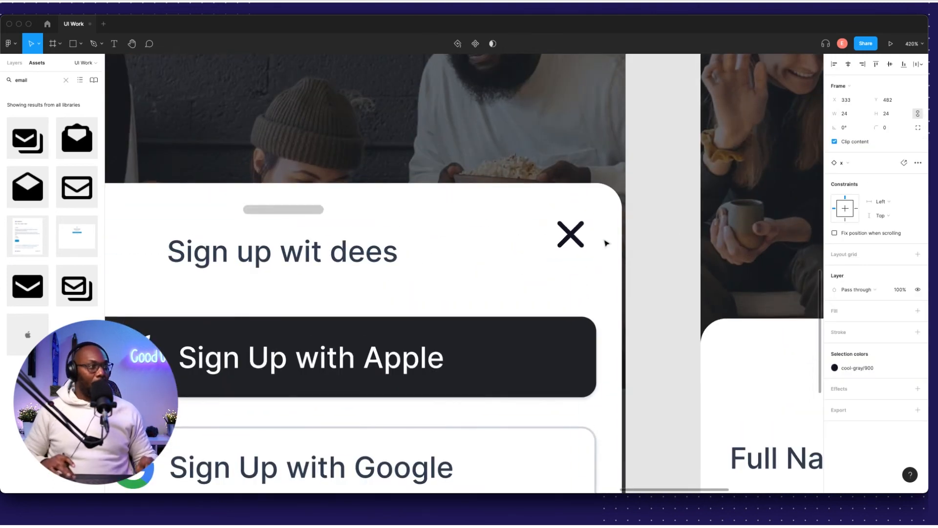
pyautogui.scroll(-6, 605, 278)
pyautogui.click(623, 274)
# Copy the Sign up with Email button below the login sheet and remove its envelope icon.
pyautogui.click(457, 268)
pyautogui.scroll(-5, 464, 273)
pyautogui.scroll(6, 464, 273)
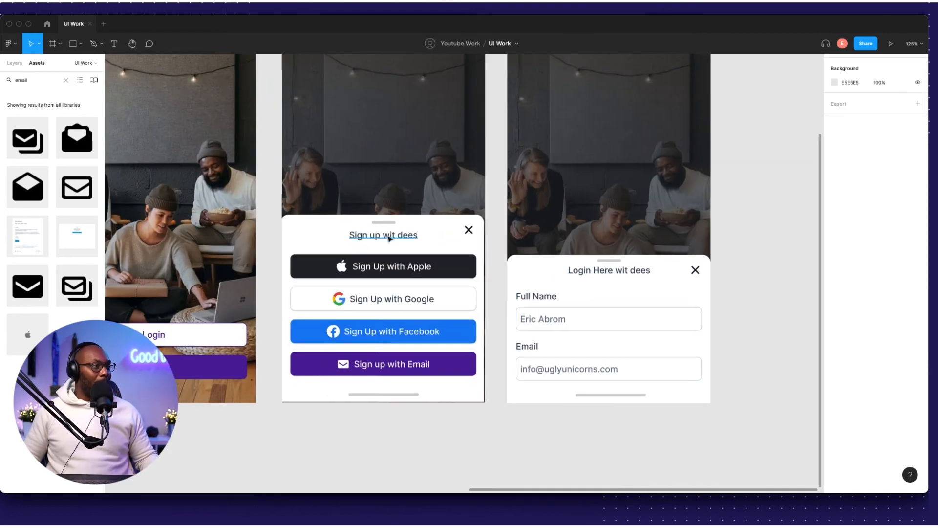
pyautogui.click(686, 279)
pyautogui.hscroll(2, 660, 278)
pyautogui.scroll(6, 562, 256)
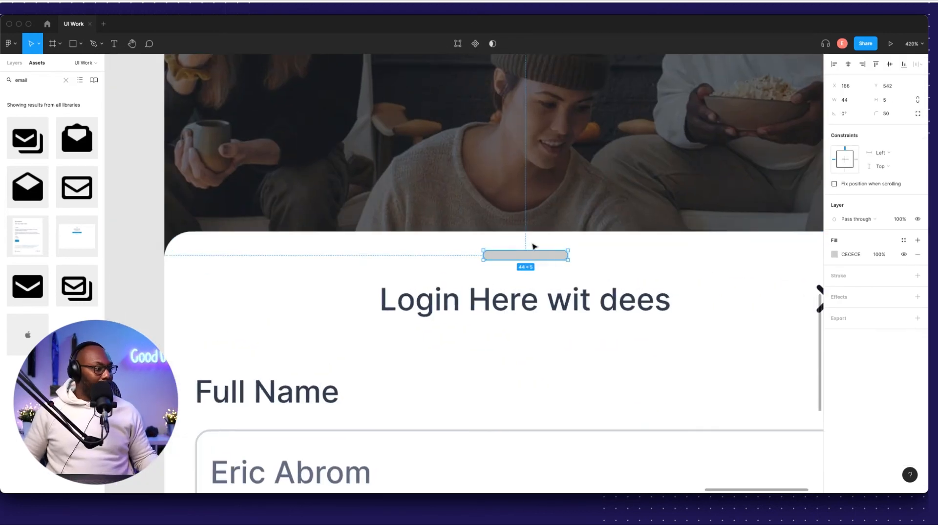
pyautogui.press('Escape')
pyautogui.scroll(-10, 722, 256)
pyautogui.press('Escape')
pyautogui.scroll(4, 507, 335)
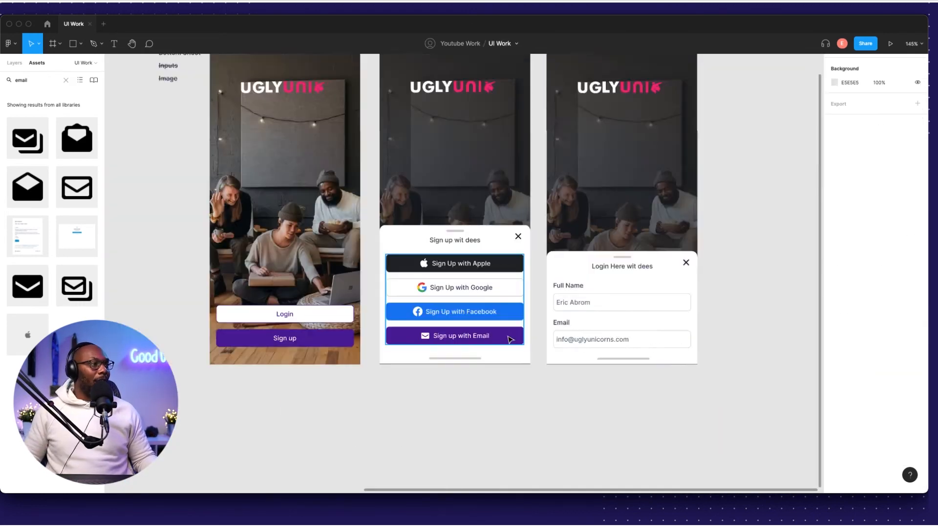
pyautogui.scroll(-1, 333, 373)
pyautogui.moveTo(347, 337); pyautogui.dragTo(561, 404)
pyautogui.doubleClick(566, 400)
pyautogui.press('Delete')
# Colour both sheets' home bars grey 667085 and centre them.
pyautogui.doubleClick(360, 362)
pyautogui.click(835, 254)
pyautogui.click(814, 442)
pyautogui.click(557, 362)
pyautogui.click(848, 65)
pyautogui.scroll(5, 497, 377)
# Colour the sign-up and login close icons purple 4C1D95.
pyautogui.click(521, 391)
pyautogui.scroll(-7, 521, 390)
pyautogui.click(616, 289)
pyautogui.keyDown('shift'); pyautogui.click(464, 265); pyautogui.keyUp('shift')
pyautogui.click(834, 367)
pyautogui.click(761, 451)
# Colour the Sign up and Login Here titles purple 4C1D95.
pyautogui.click(559, 292)
pyautogui.keyDown('shift'); pyautogui.click(406, 268); pyautogui.keyUp('shift')
pyautogui.click(834, 348)
pyautogui.click(691, 361)
pyautogui.scroll(3, 308, 323)
pyautogui.scroll(-6, 309, 323)
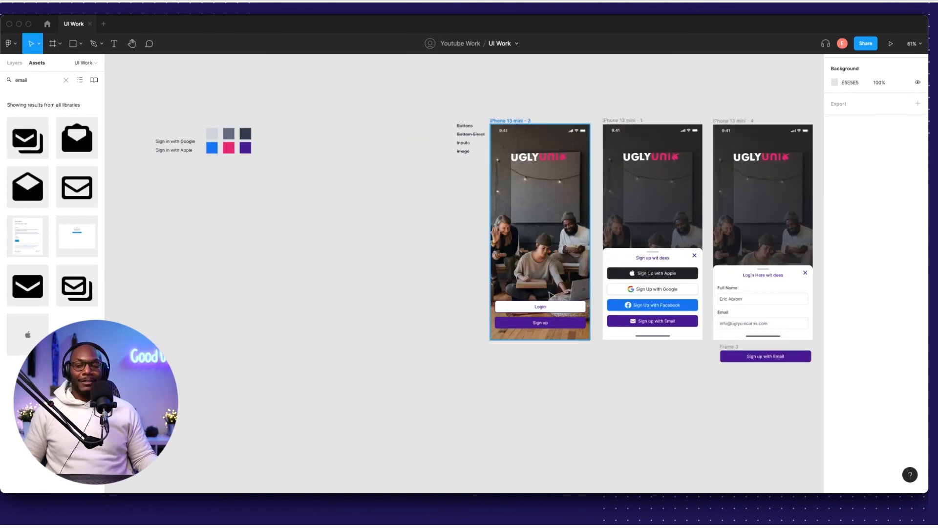
pyautogui.scroll(7, 733, 320)
# Stack the login fields and Email button in a centred auto layout group.
pyautogui.moveTo(499, 401); pyautogui.dragTo(495, 338)
pyautogui.press('super+z')
pyautogui.moveTo(708, 195); pyautogui.dragTo(544, 264)
pyautogui.scroll(-6, 603, 430)
pyautogui.click(547, 158)
pyautogui.moveTo(568, 336); pyautogui.dragTo(567, 326)
pyautogui.press('super+z')
pyautogui.moveTo(657, 323); pyautogui.dragTo(538, 397)
pyautogui.hotkey('shift', 'Up')
pyautogui.hotkey('shift', 'Up')
pyautogui.hotkey('shift', 'Up')
pyautogui.hotkey('shift', 'Up')
pyautogui.hotkey('shift', 'Up')
pyautogui.hotkey('shift', 'Up')
pyautogui.hotkey('shift', 'Up')
pyautogui.scroll(10, 594, 410)
pyautogui.moveTo(593, 411); pyautogui.dragTo(584, 306)
pyautogui.keyDown('shift'); pyautogui.click(391, 239); pyautogui.keyUp('shift')
pyautogui.hotkey('shift', 'a')
# Increase the login field spacing and extend the login sheet to fit the button.
pyautogui.click(849, 64)
pyautogui.moveTo(853, 181); pyautogui.dragTo(858, 181)
pyautogui.scroll(-4, 672, 269)
pyautogui.doubleClick(561, 199)
pyautogui.click(481, 269)
pyautogui.moveTo(496, 284); pyautogui.dragTo(496, 328)
pyautogui.scroll(8, 496, 328)
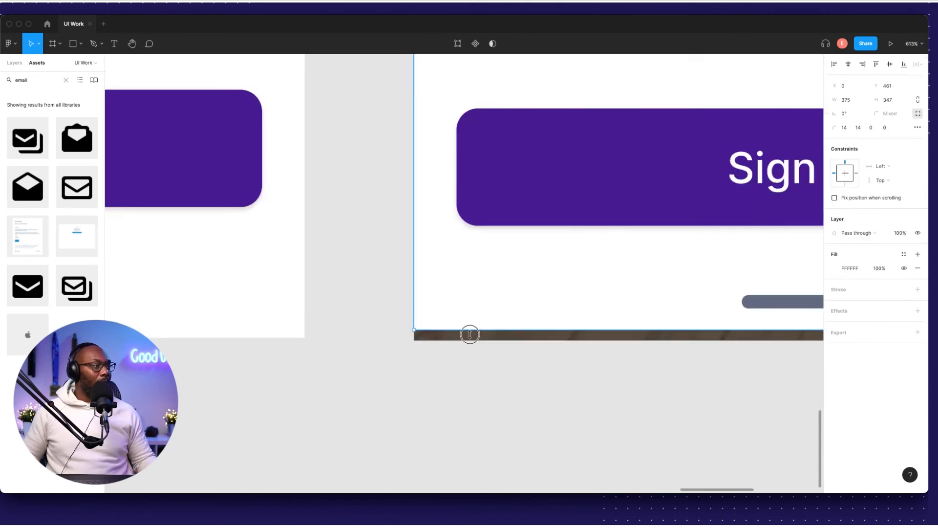
pyautogui.scroll(-10, 498, 337)
# Compare spacing between the Email button and login inputs, keeping the group in place.
pyautogui.click(622, 188)
pyautogui.scroll(5, 435, 274)
pyautogui.click(416, 337)
pyautogui.click(614, 339)
pyautogui.press('Up')
pyautogui.press('Up')
pyautogui.press('Up')
pyautogui.press('Up')
pyautogui.press('Up')
pyautogui.press('Up')
pyautogui.press('Up')
pyautogui.press('super+z')
# Shift the login input group slightly left to align with the title.
pyautogui.click(618, 205)
pyautogui.click(391, 237)
pyautogui.click(584, 234)
pyautogui.click(584, 205)
pyautogui.scroll(5, 618, 196)
pyautogui.moveTo(503, 320); pyautogui.dragTo(500, 322)
pyautogui.click(787, 204)
pyautogui.scroll(-3, 563, 276)
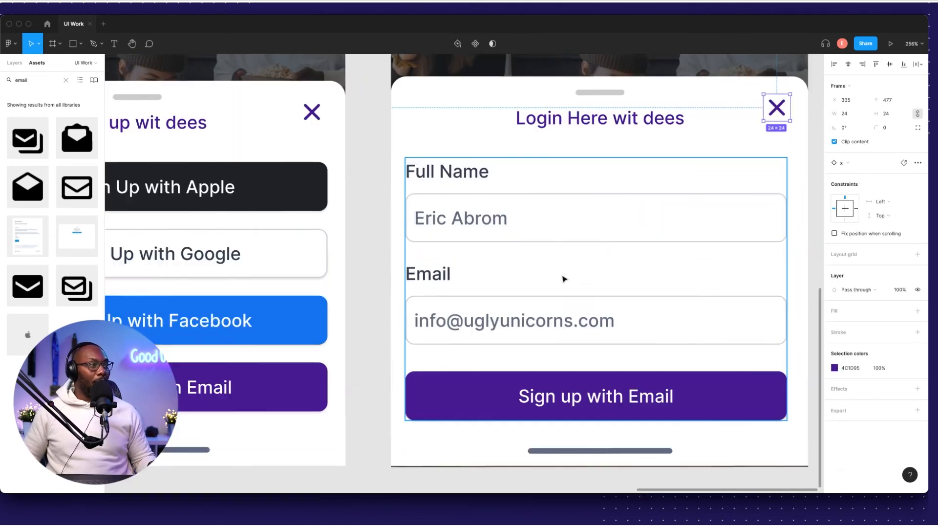
pyautogui.click(600, 426)
pyautogui.scroll(-2, 598, 371)
pyautogui.press('Escape')
pyautogui.press('Escape')
pyautogui.hotkey('shift', '1')
pyautogui.hscroll(-3, 733, 220)
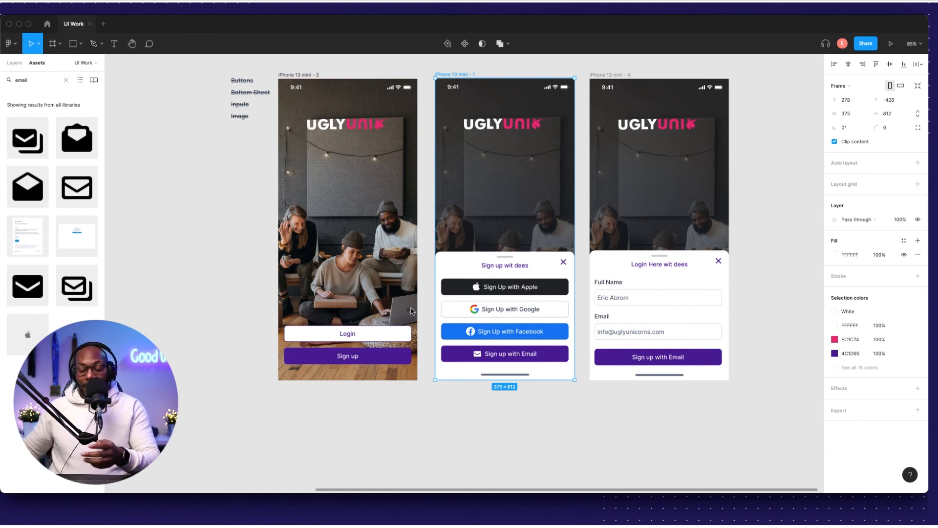
# Delete the leftover colour swatches, sign-in labels and checklist beside the phones.
pyautogui.click(469, 423)
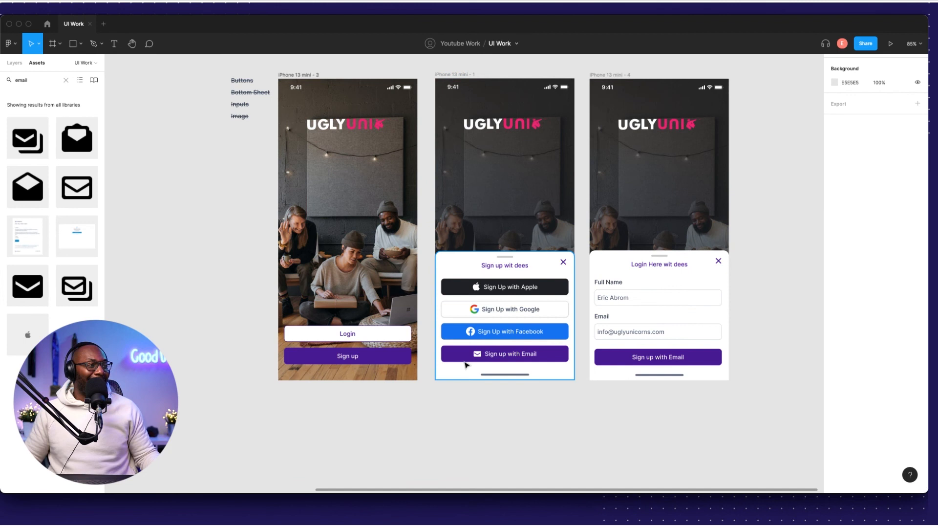
pyautogui.click(476, 346)
pyautogui.scroll(5, 478, 349)
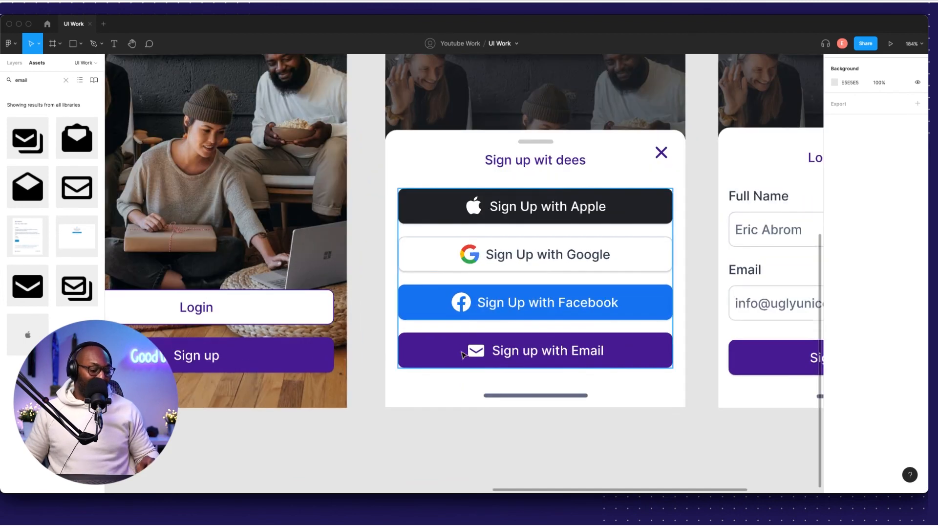
pyautogui.scroll(-5, 467, 286)
pyautogui.scroll(1, 501, 285)
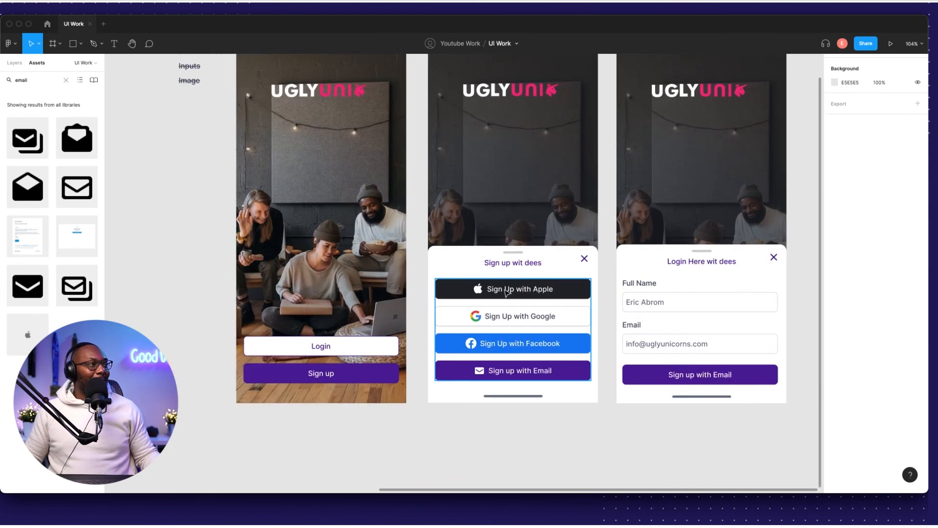
pyautogui.scroll(-5, 501, 285)
pyautogui.hscroll(-3, 335, 205)
pyautogui.moveTo(199, 134); pyautogui.dragTo(518, 247)
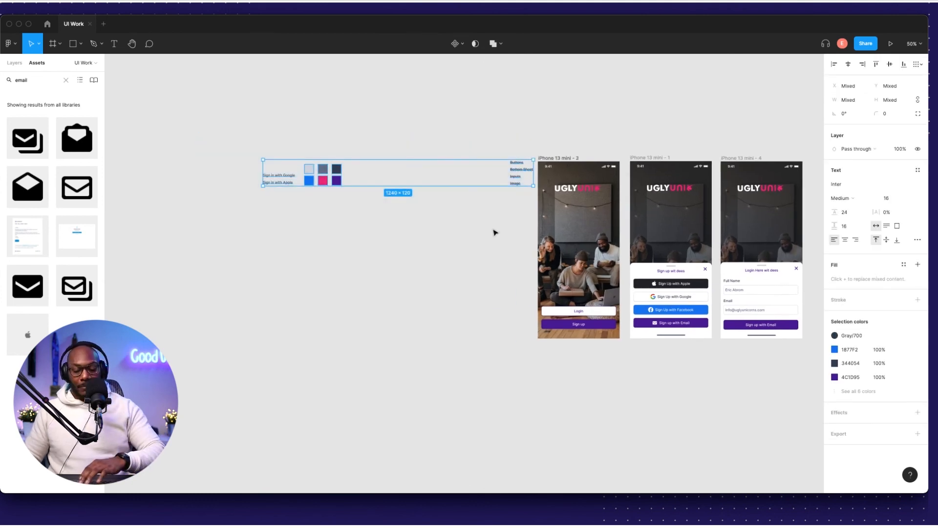
pyautogui.press('Delete')
# Clear the email search in the Assets panel.
pyautogui.hscroll(3, 463, 191)
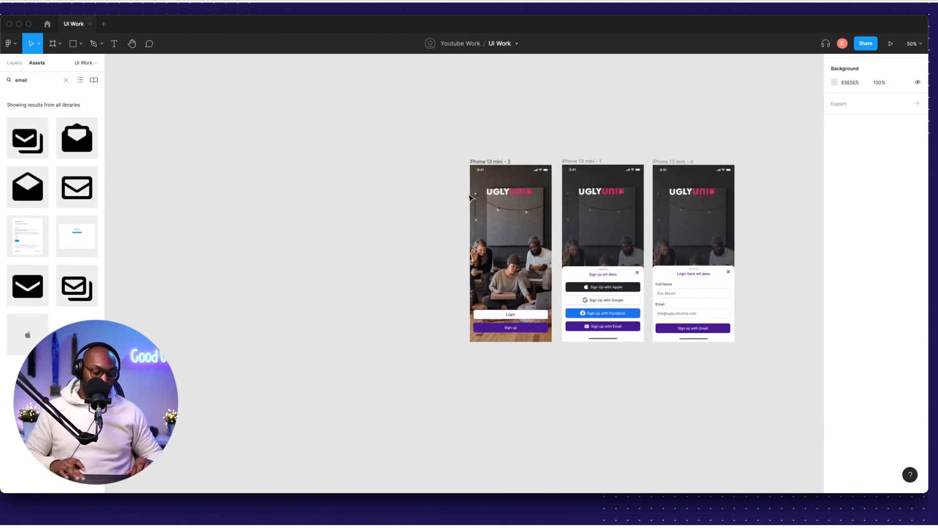
pyautogui.hscroll(3, 470, 197)
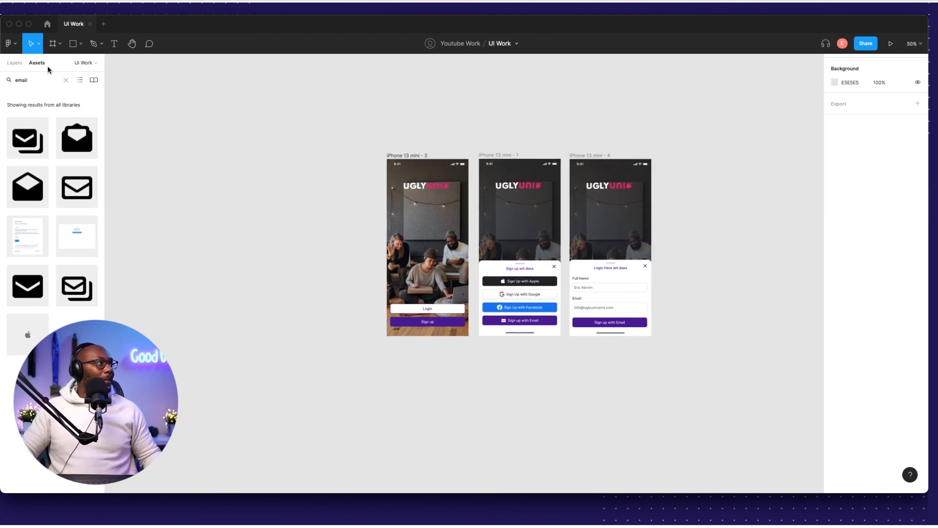
pyautogui.click(65, 80)
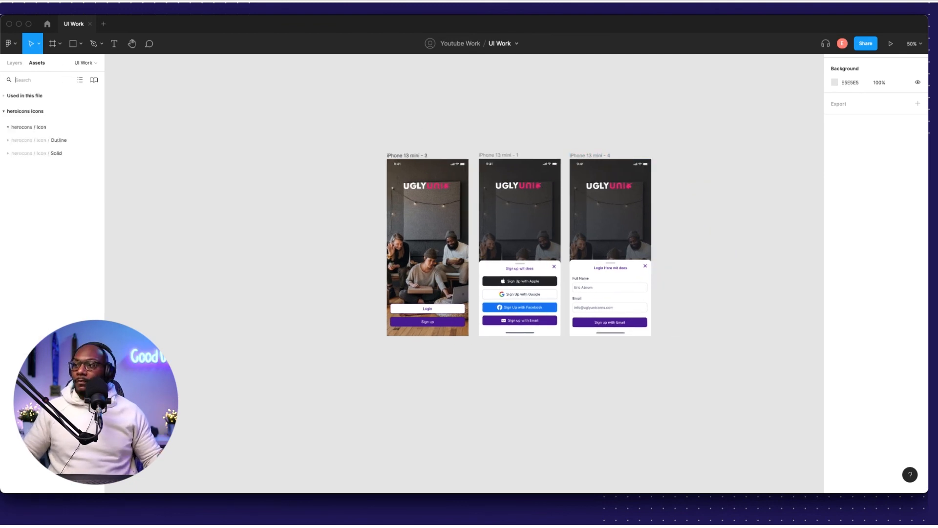